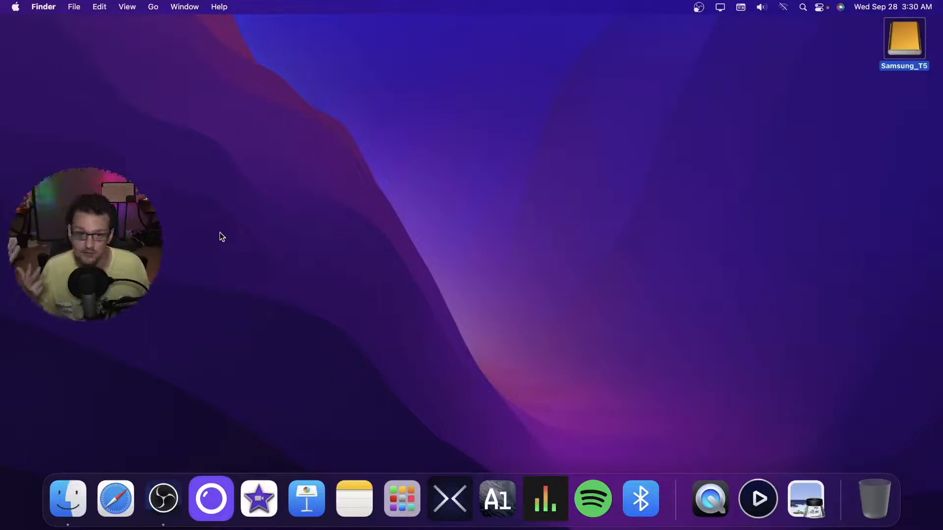
- Switch to Safari and open the Video Producer page of the Twitch account
{"action": "left_click", "coordinate": [116, 499]}
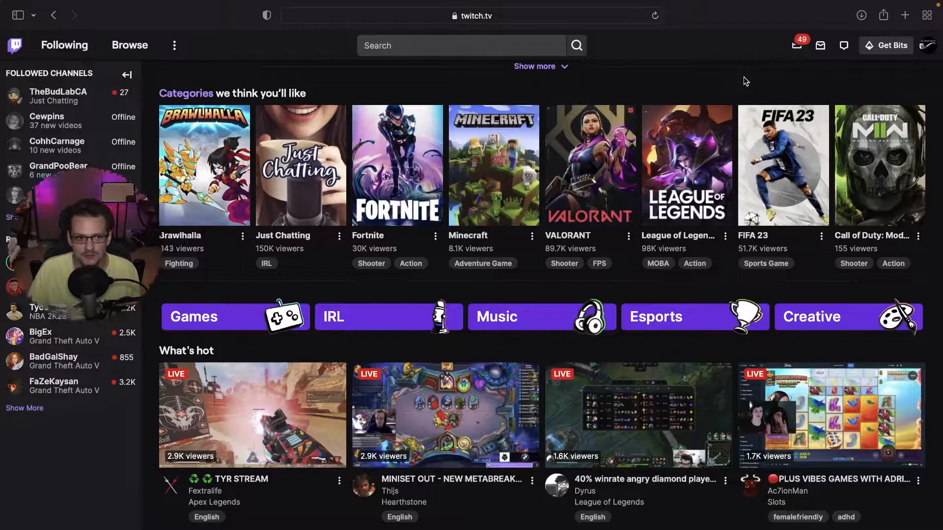
{"action": "left_click", "coordinate": [928, 45]}
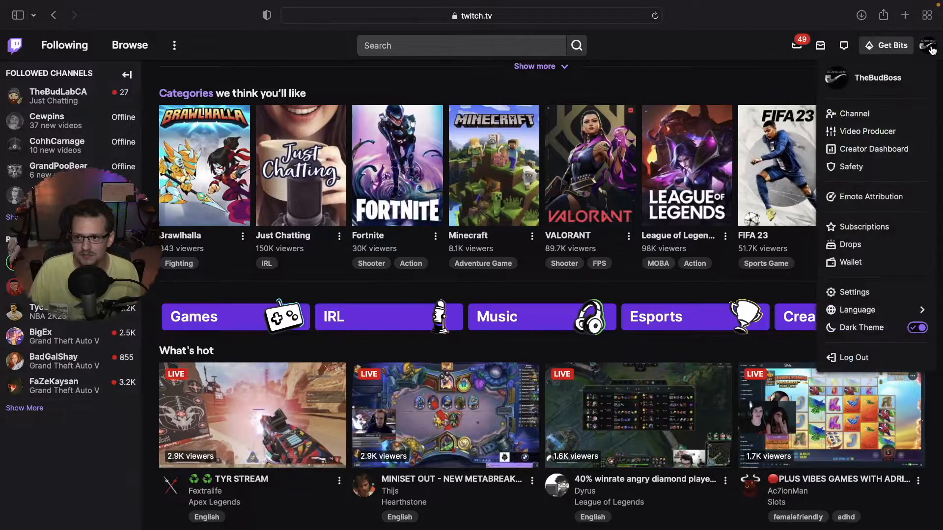
{"action": "left_click", "coordinate": [901, 137]}
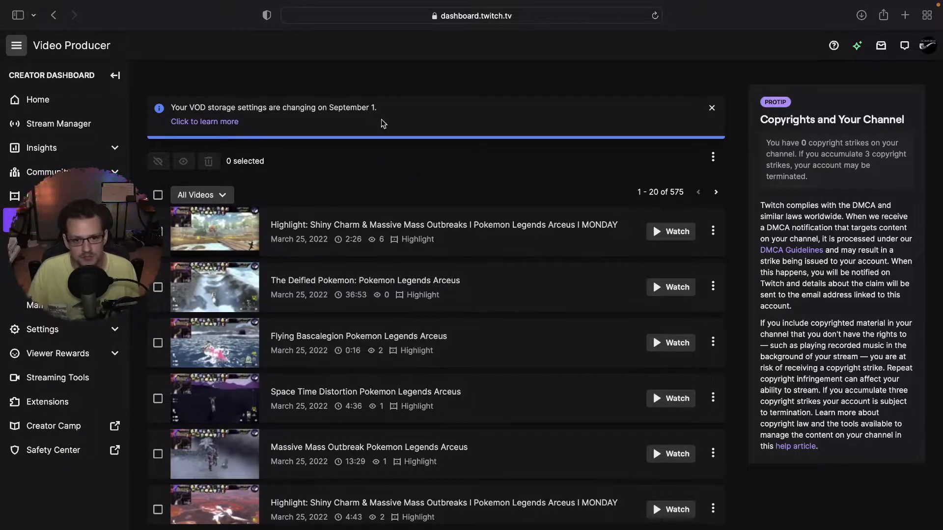
- Look through the channel's video list, view the actions offered for the first highlight, and hide the browser
{"action": "scroll", "coordinate": [382, 423], "scroll_direction": "down", "scroll_amount": 2}
{"action": "scroll", "coordinate": [403, 304], "scroll_direction": "down", "scroll_amount": 2}
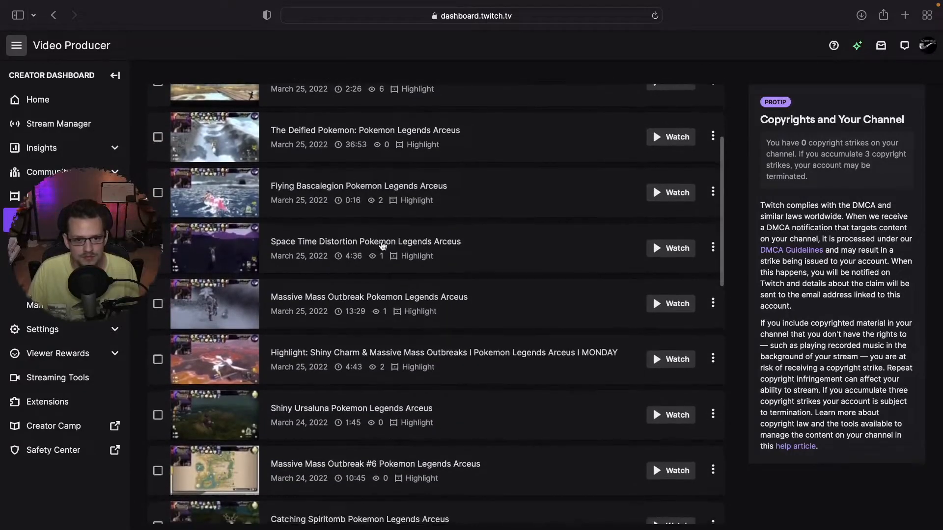
{"action": "scroll", "coordinate": [540, 206], "scroll_direction": "up", "scroll_amount": 3}
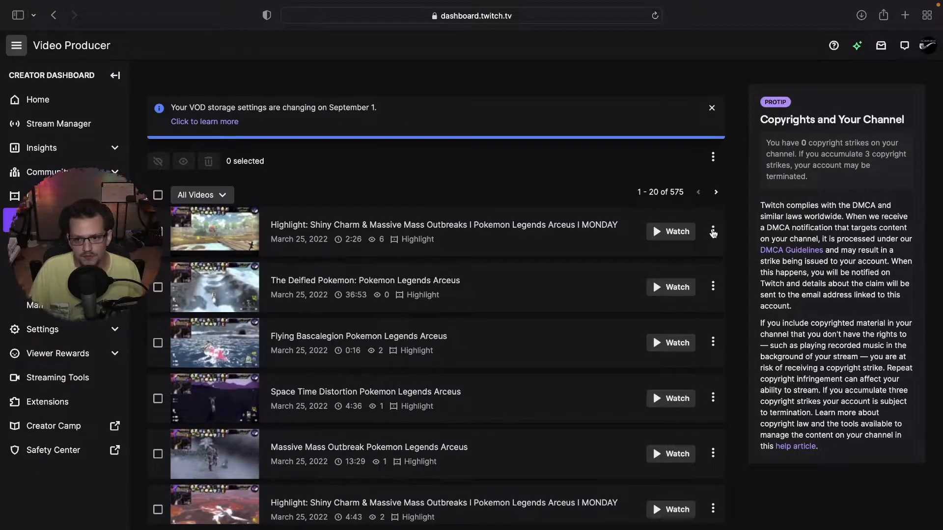
{"action": "left_click", "coordinate": [713, 231]}
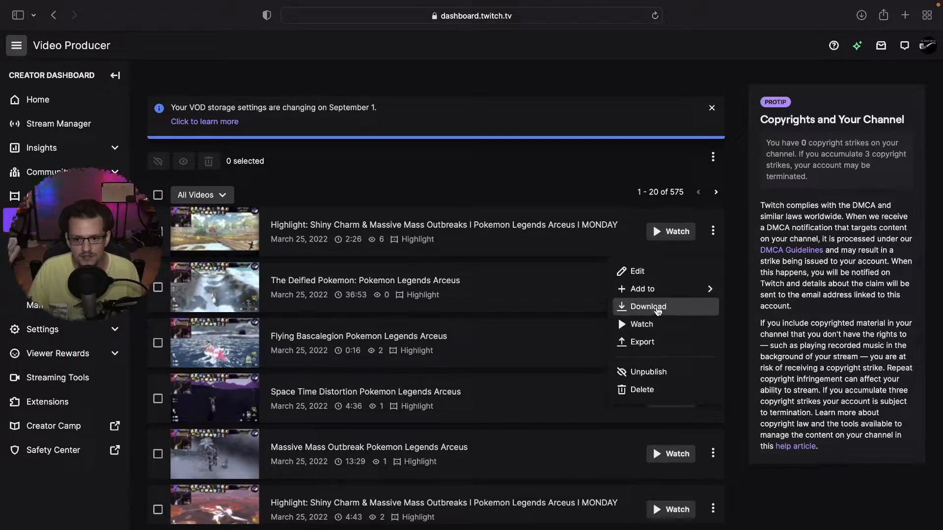
{"action": "left_click", "coordinate": [749, 223]}
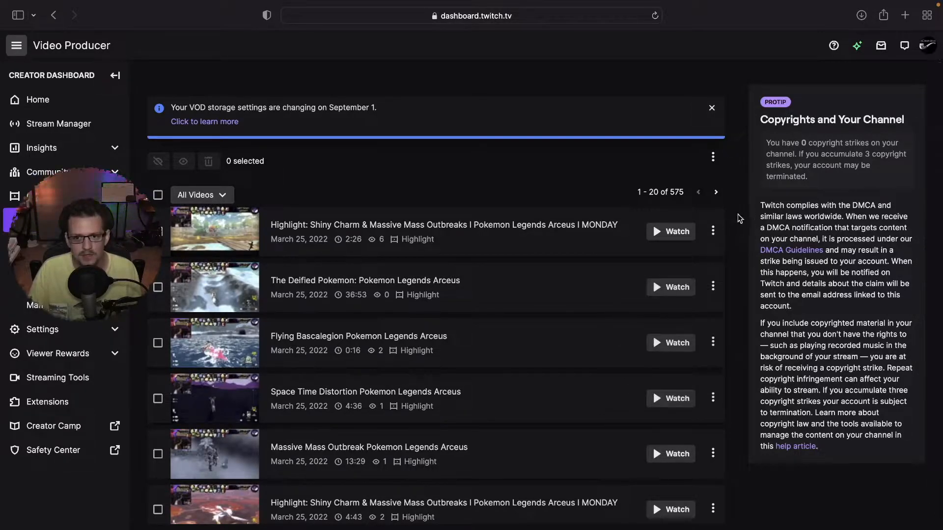
{"action": "key", "text": "super+h"}
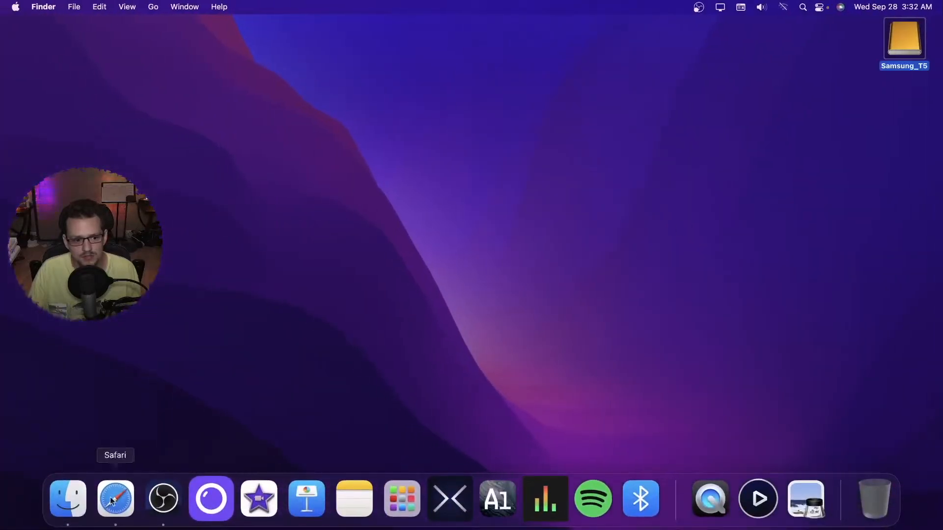
- View the Downloads folder in Finder, open the Samsung_T5 drive in its own window, and close the Downloads window
{"action": "left_click", "coordinate": [69, 505]}
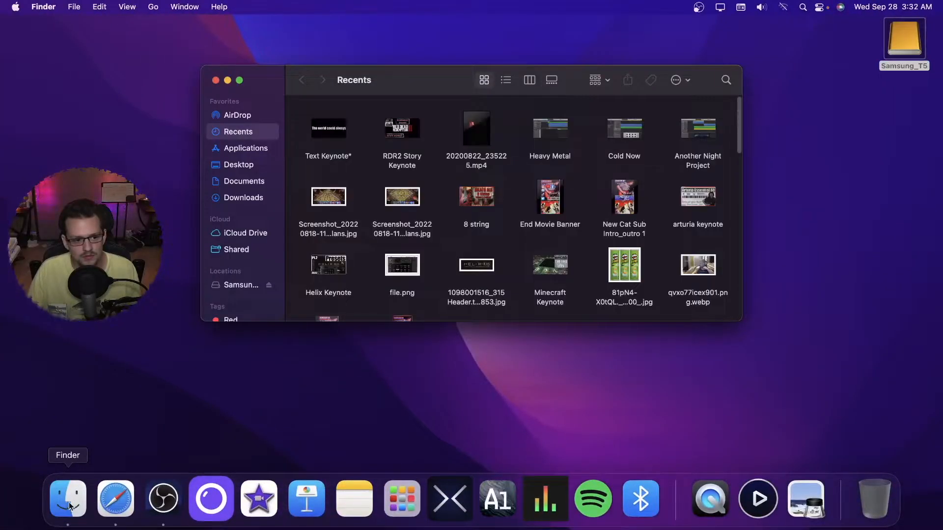
{"action": "left_click", "coordinate": [247, 201]}
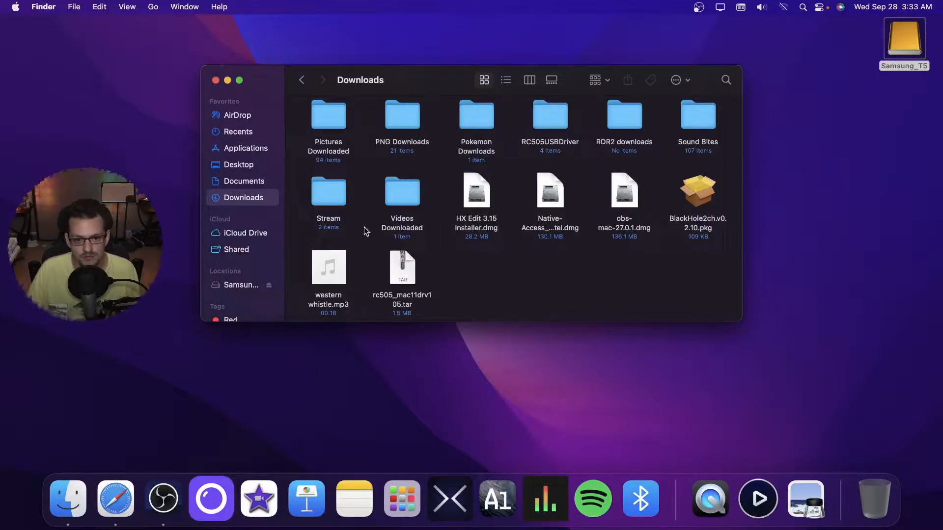
{"action": "double_click", "coordinate": [906, 50]}
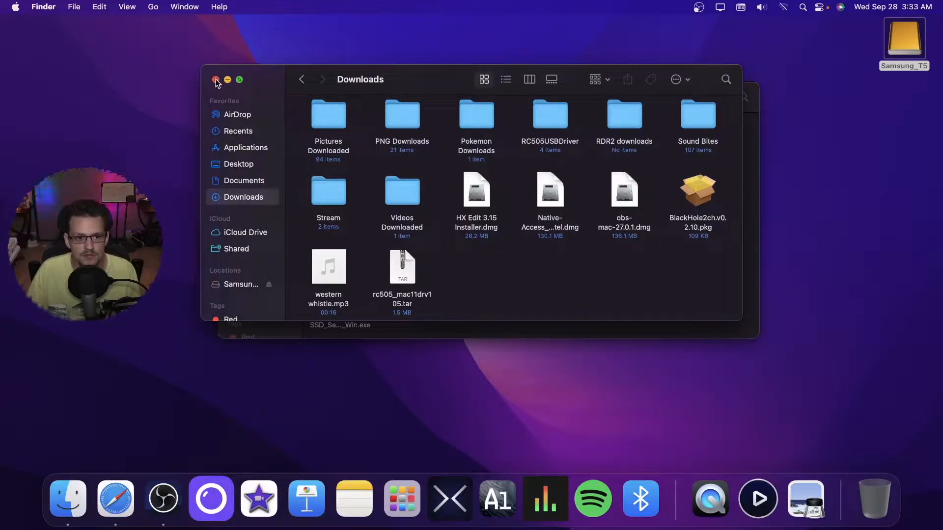
{"action": "left_click", "coordinate": [216, 79]}
- Browse the folders on the Samsung_T5 drive and open the RDR2 Projects recordings inside the RDR2 folder
{"action": "scroll", "coordinate": [404, 199], "scroll_direction": "down", "scroll_amount": 5}
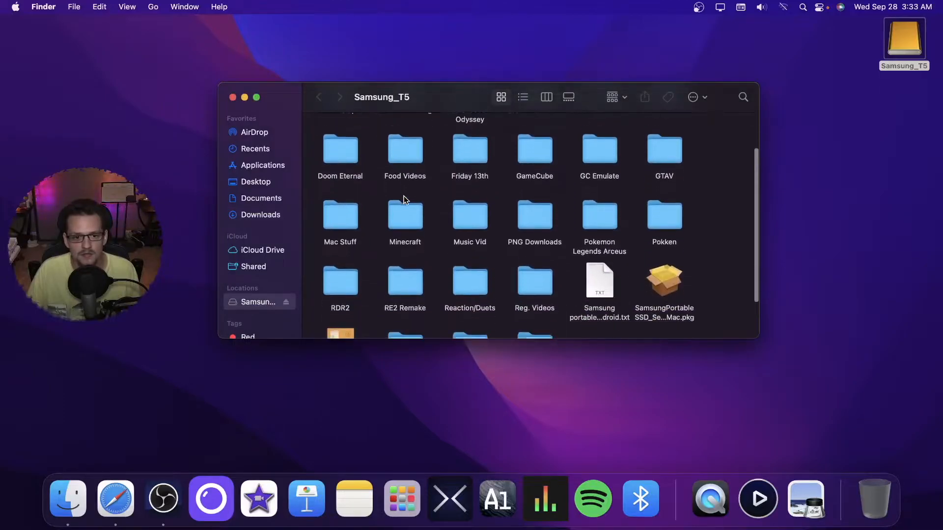
{"action": "scroll", "coordinate": [403, 199], "scroll_direction": "down", "scroll_amount": 2}
{"action": "scroll", "coordinate": [401, 186], "scroll_direction": "up", "scroll_amount": 5}
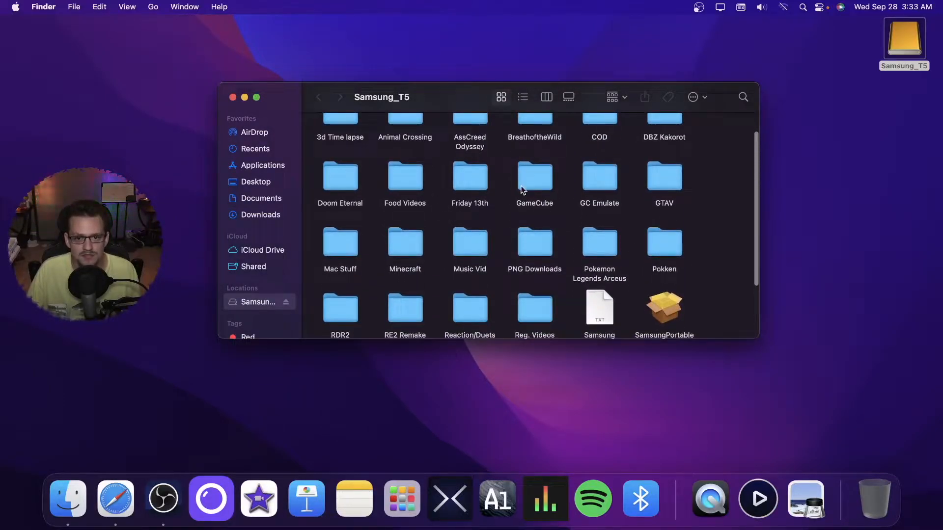
{"action": "scroll", "coordinate": [520, 189], "scroll_direction": "down", "scroll_amount": 2}
{"action": "scroll", "coordinate": [343, 276], "scroll_direction": "down", "scroll_amount": 1}
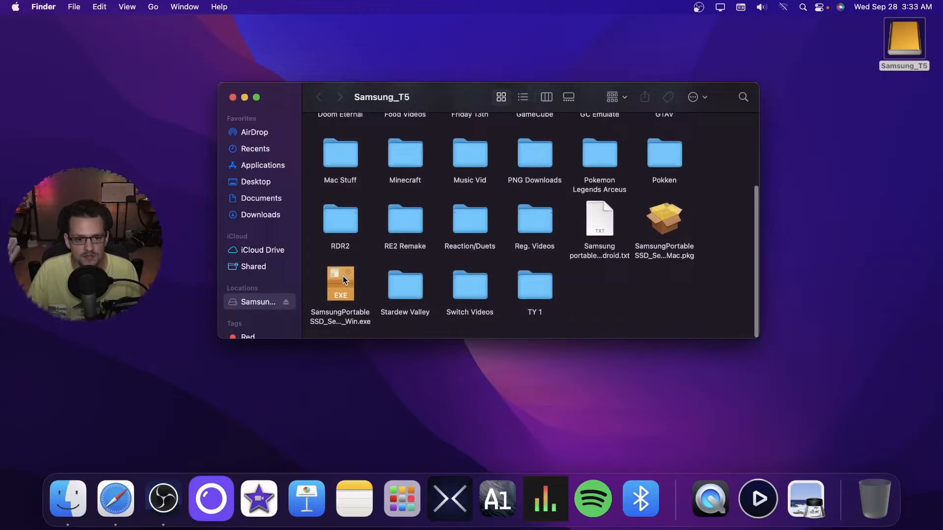
{"action": "double_click", "coordinate": [339, 222]}
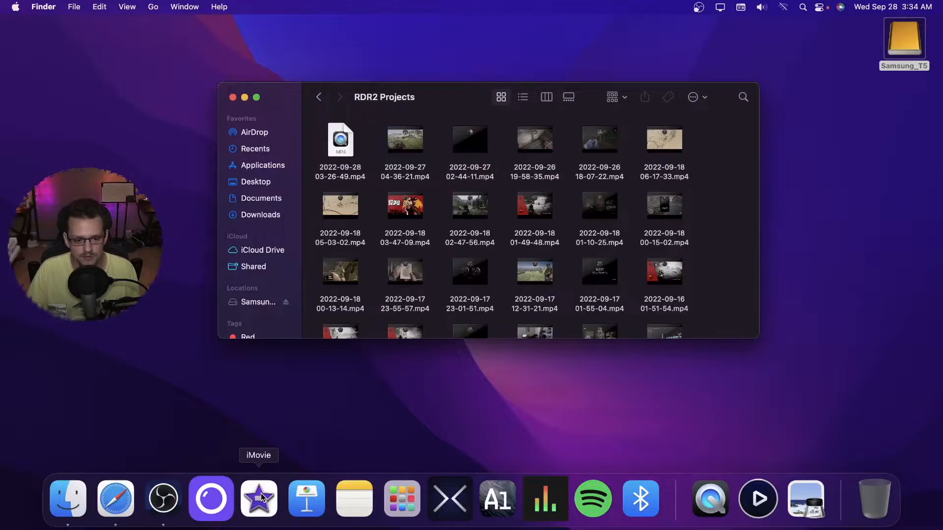
{"action": "left_click", "coordinate": [261, 493]}
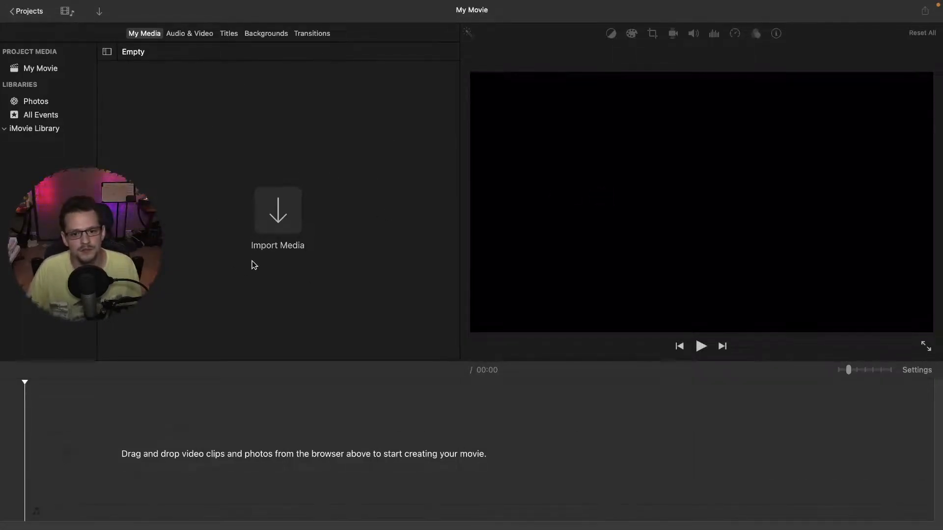
{"action": "left_click", "coordinate": [62, 69]}
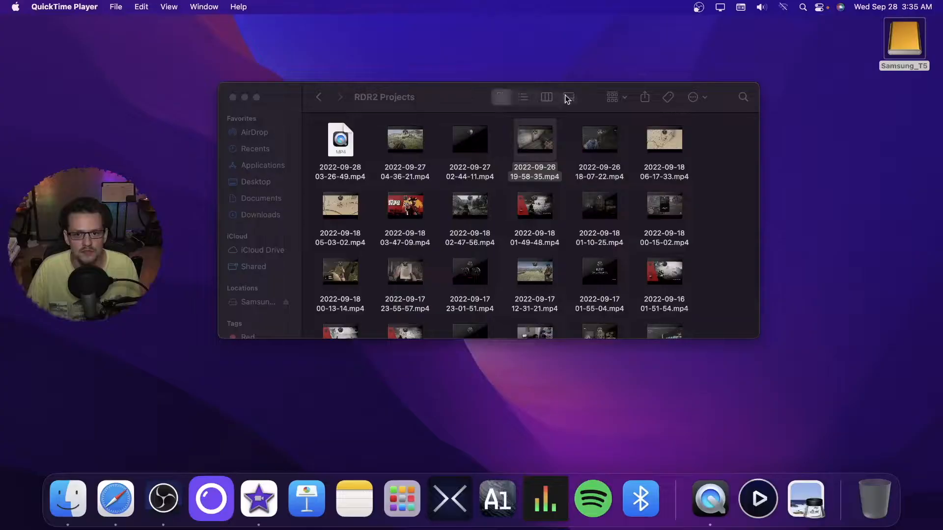
{"action": "left_click_drag", "start_coordinate": [546, 149], "coordinate": [211, 176]}
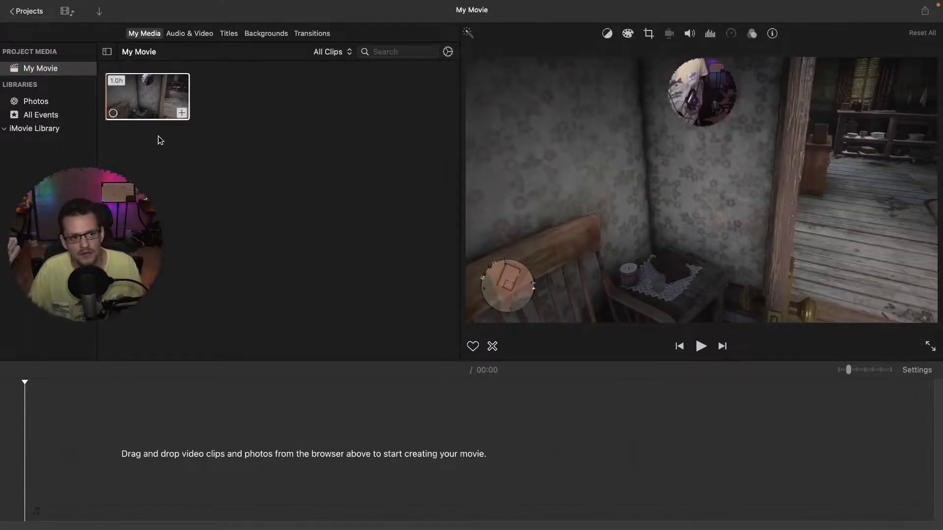
{"action": "left_click", "coordinate": [112, 116]}
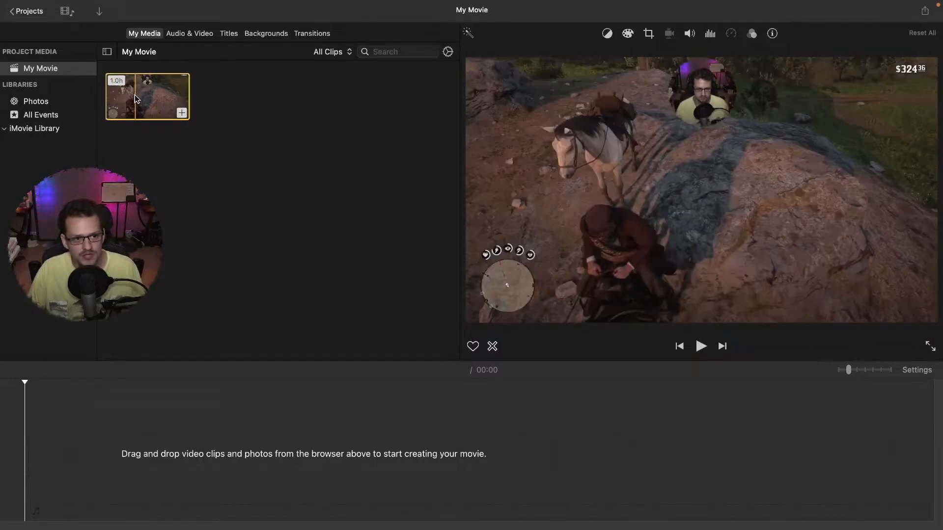
{"action": "left_click_drag", "start_coordinate": [139, 105], "coordinate": [61, 459]}
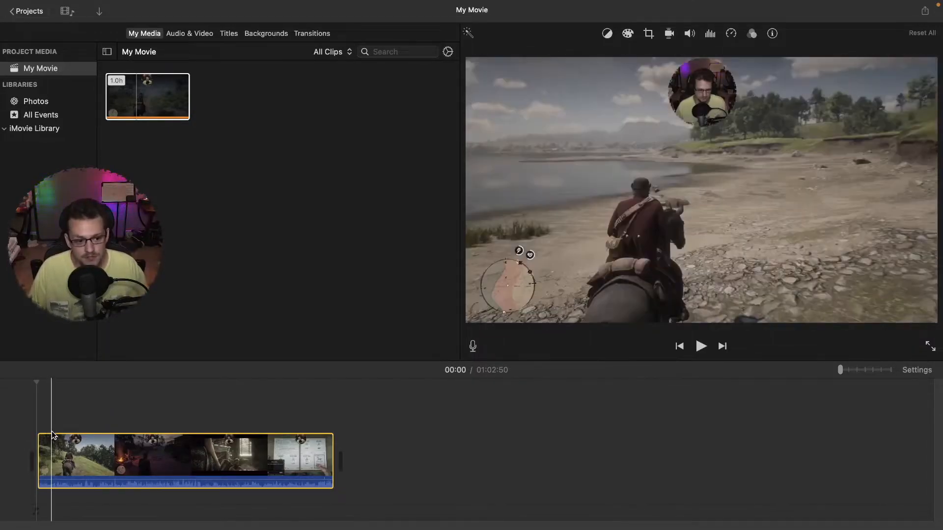
- Apply automatic volume enhancement to the timeline clip and set its volume to 123%
{"action": "left_click", "coordinate": [70, 458]}
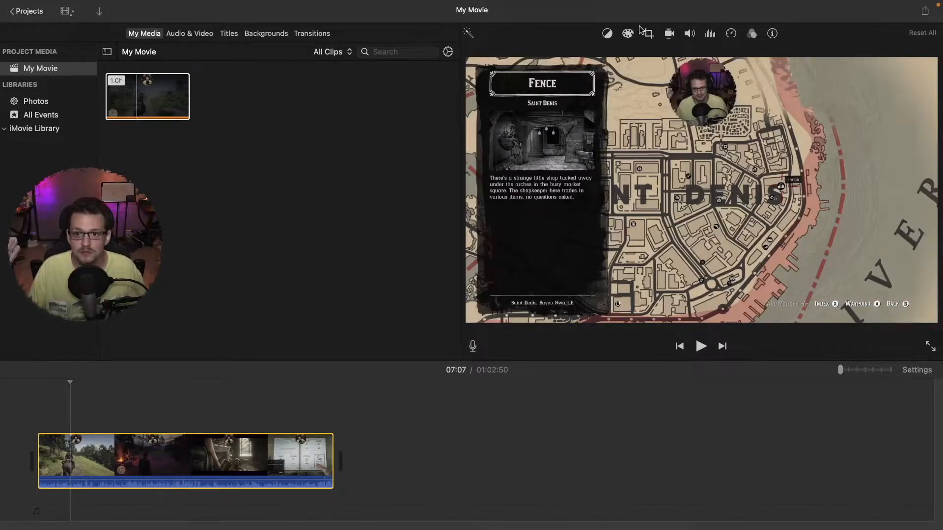
{"action": "left_click", "coordinate": [690, 34]}
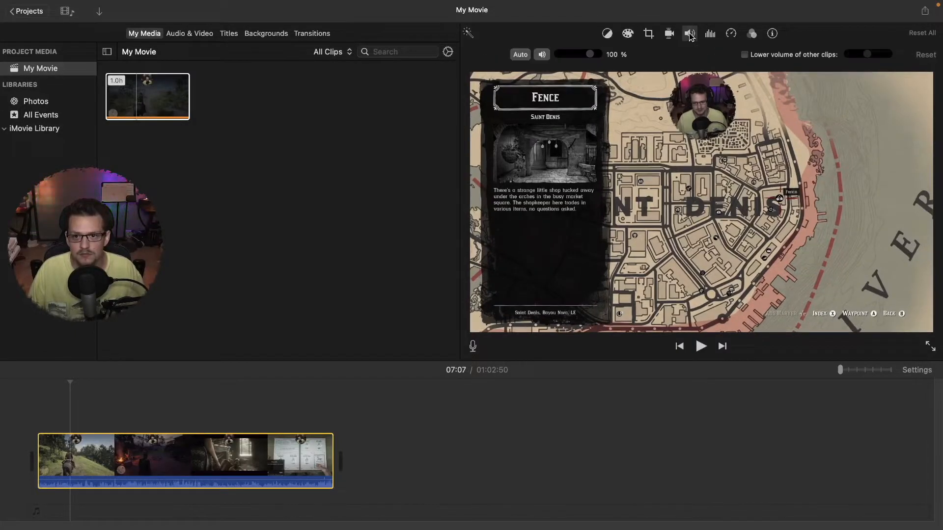
{"action": "left_click", "coordinate": [522, 56]}
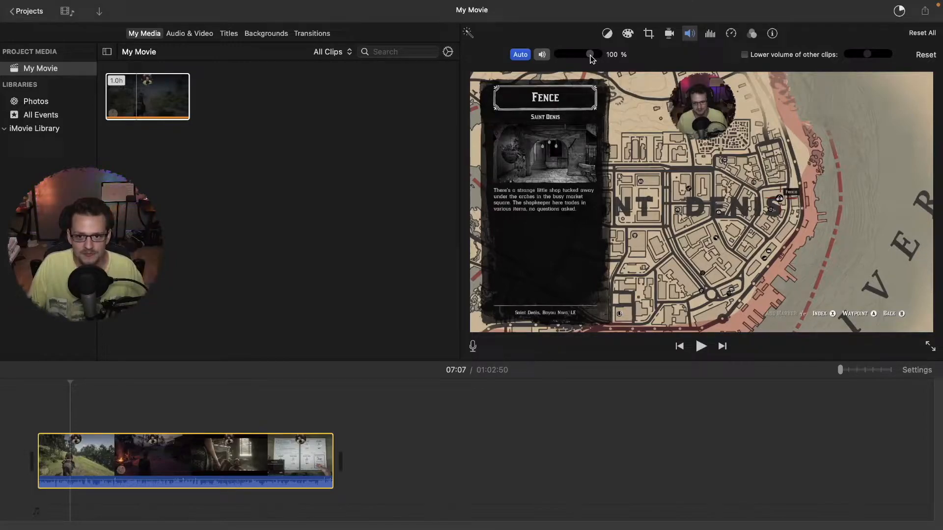
{"action": "left_click_drag", "start_coordinate": [591, 58], "coordinate": [615, 60]}
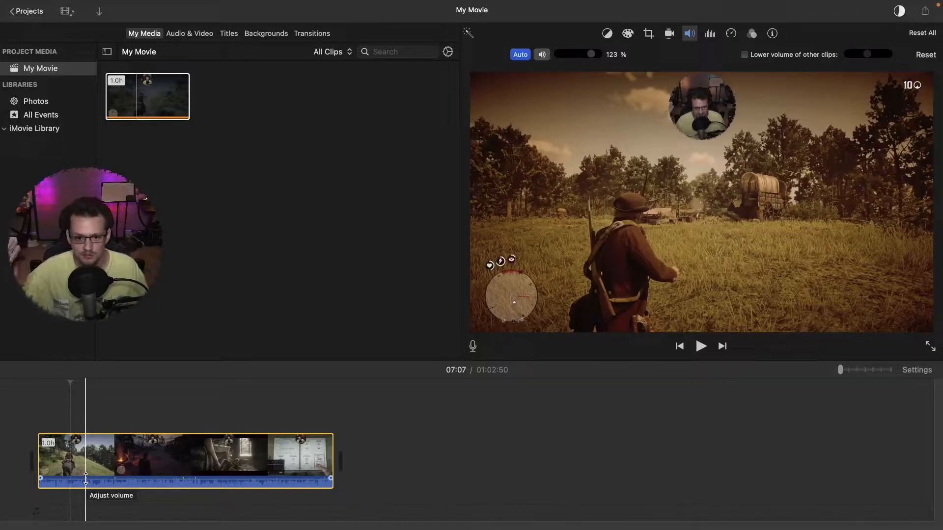
- Rotate the timeline clip clockwise and set it to Crop to Fill, shifting the crop frame down around the character and webcam overlay
{"action": "left_click", "coordinate": [39, 428]}
{"action": "left_click", "coordinate": [115, 451]}
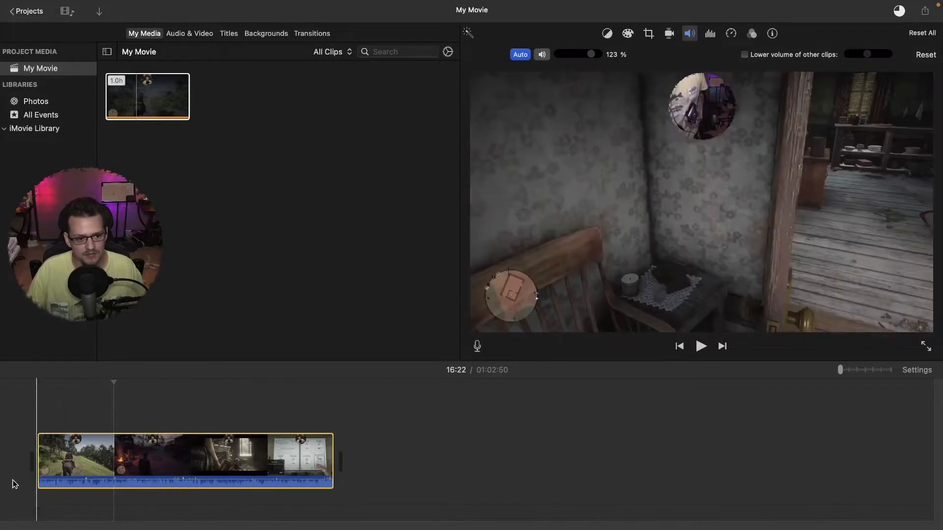
{"action": "left_click", "coordinate": [649, 35]}
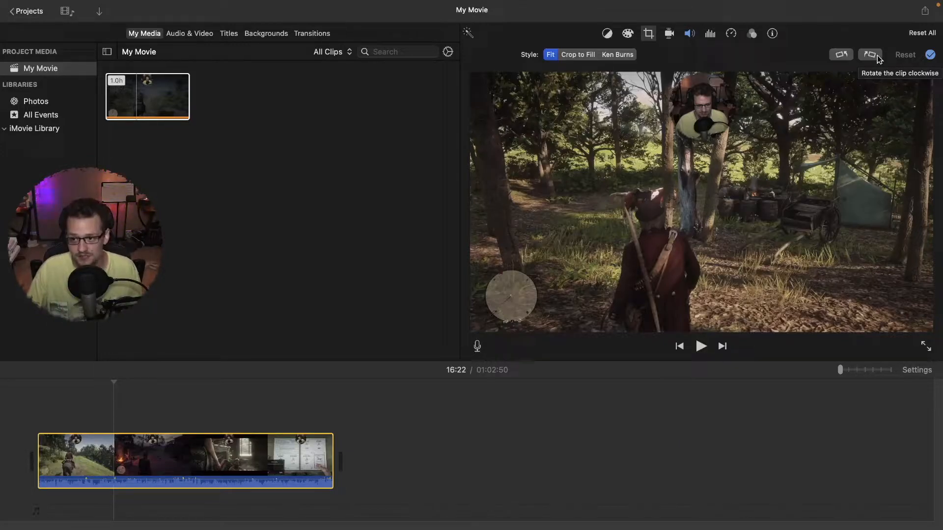
{"action": "left_click", "coordinate": [877, 55]}
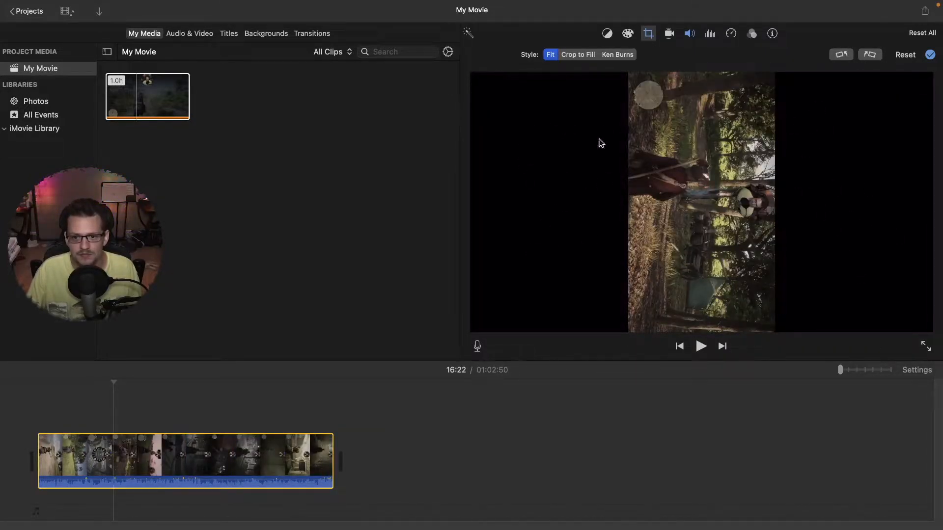
{"action": "left_click", "coordinate": [577, 55]}
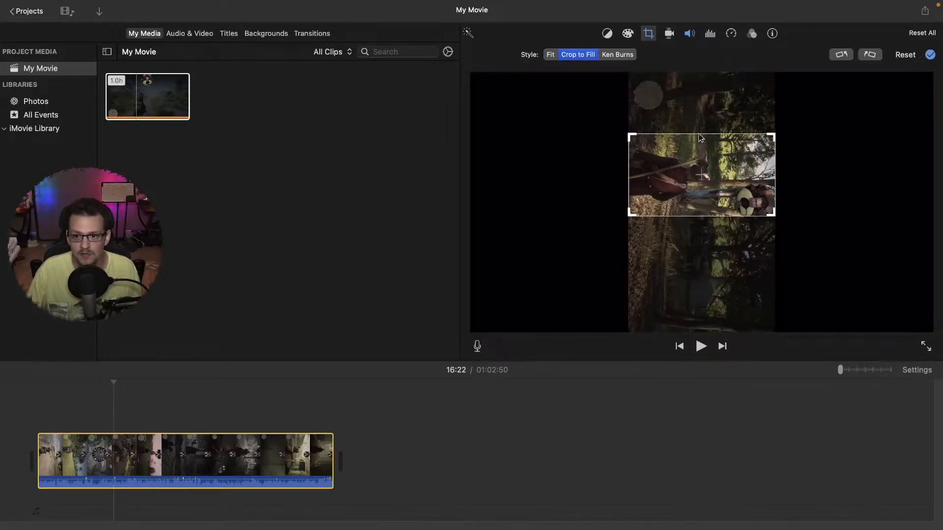
{"action": "left_click_drag", "start_coordinate": [703, 178], "coordinate": [707, 207]}
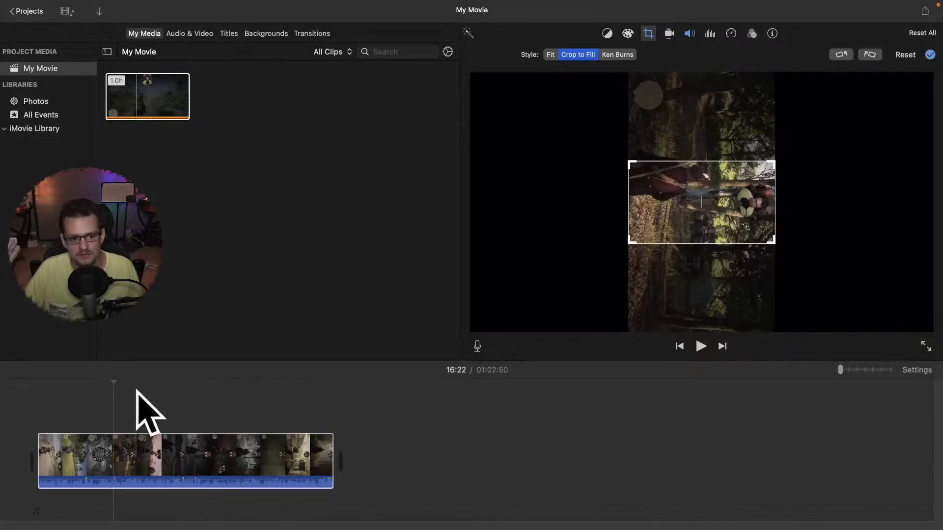
{"action": "left_click", "coordinate": [165, 395]}
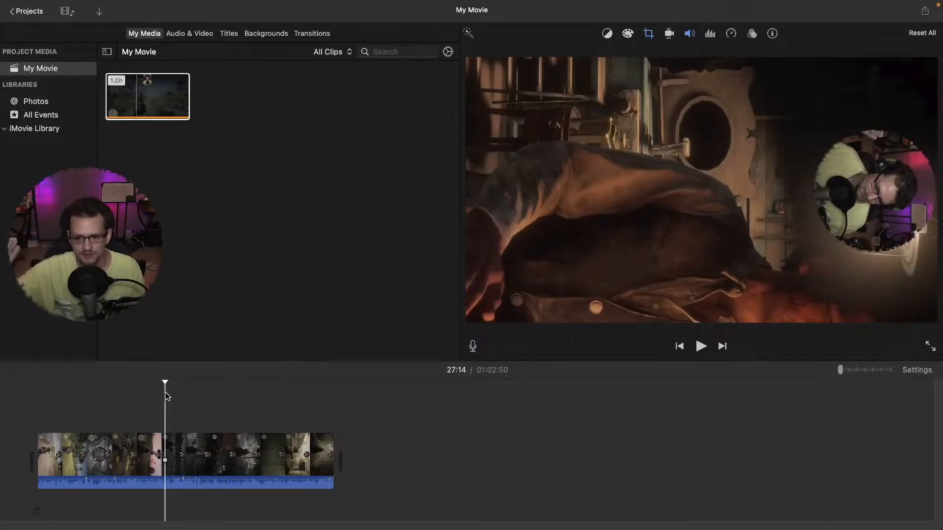
{"action": "left_click", "coordinate": [75, 393]}
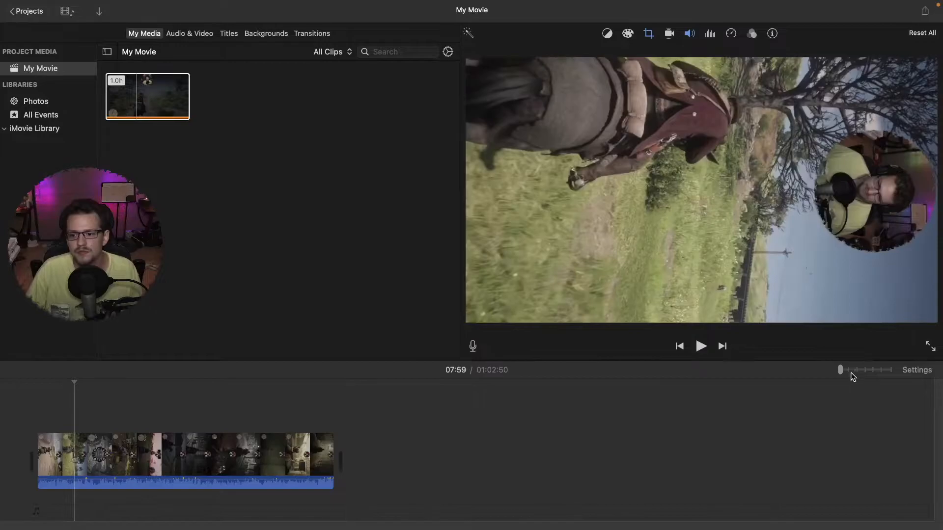
- Split the 35.1 s timeline clip about 2.3 s before its end
{"action": "left_click", "coordinate": [848, 370]}
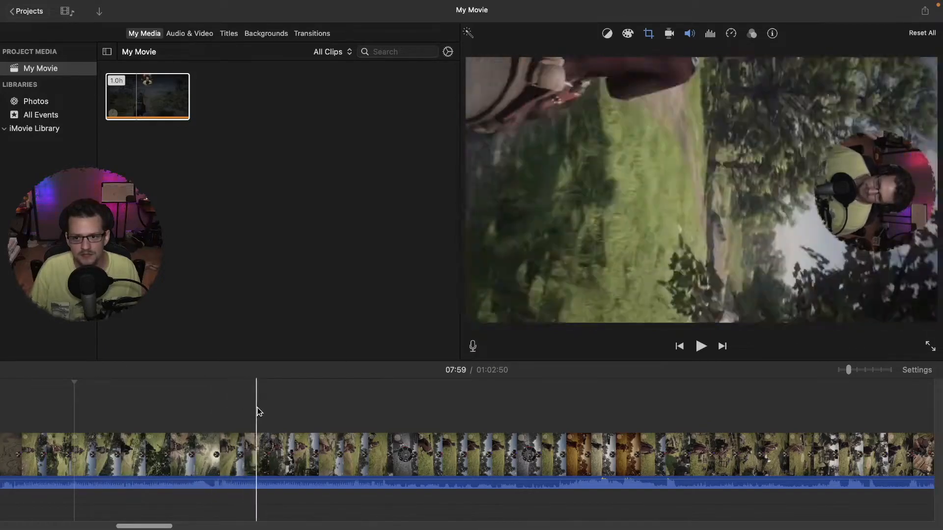
{"action": "scroll", "coordinate": [258, 397], "scroll_direction": "right", "scroll_amount": 5}
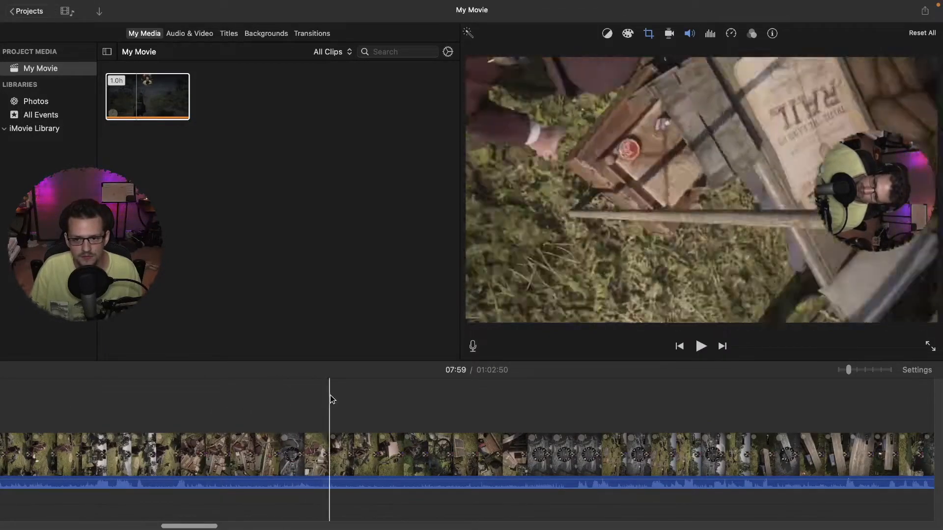
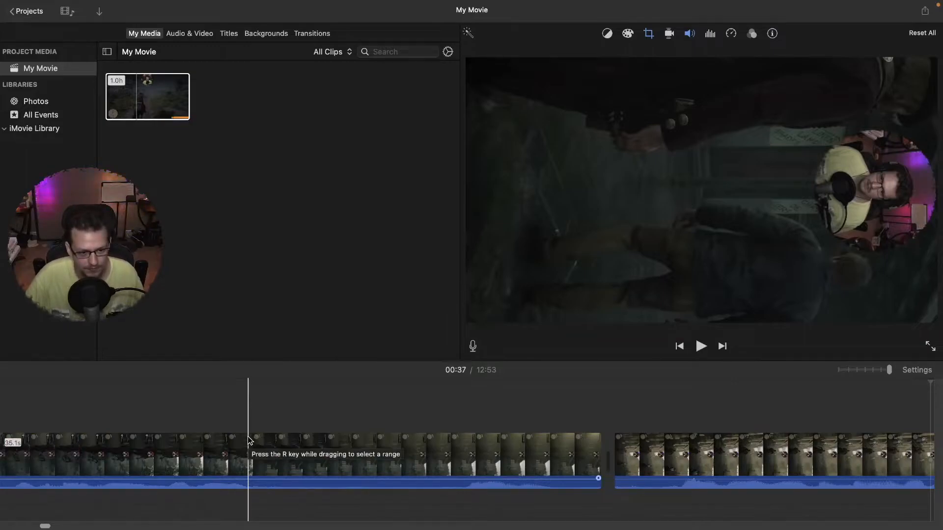
{"action": "key", "text": "super+b"}
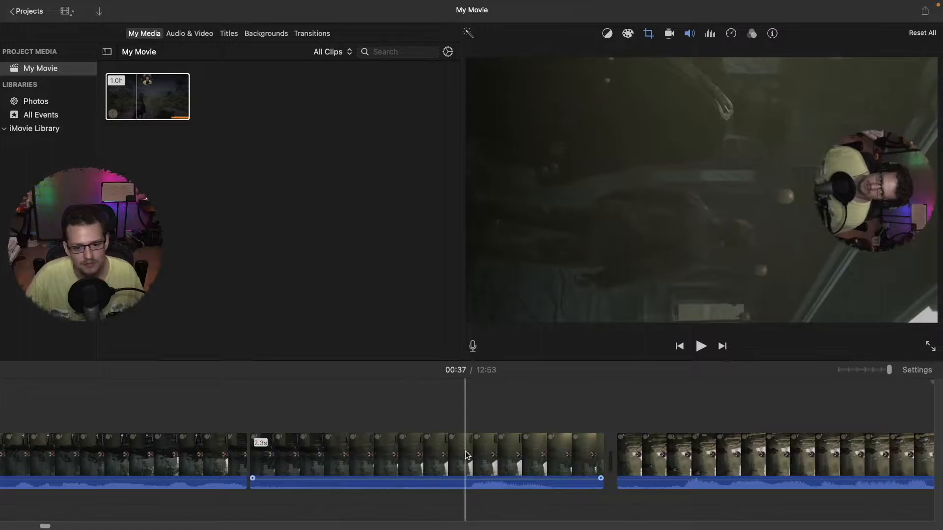
- Split the 2.3 s timeline clip at about 1.4 s, delete its first part, and play back the cut
{"action": "key", "text": "super+b"}
{"action": "left_click", "coordinate": [417, 456]}
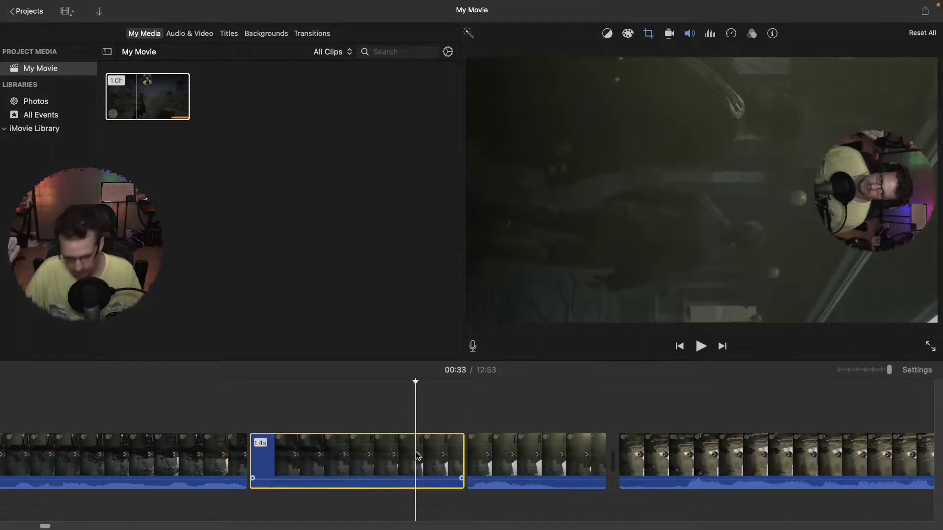
{"action": "key", "text": "Delete"}
{"action": "left_click", "coordinate": [23, 405]}
{"action": "key", "text": "space"}
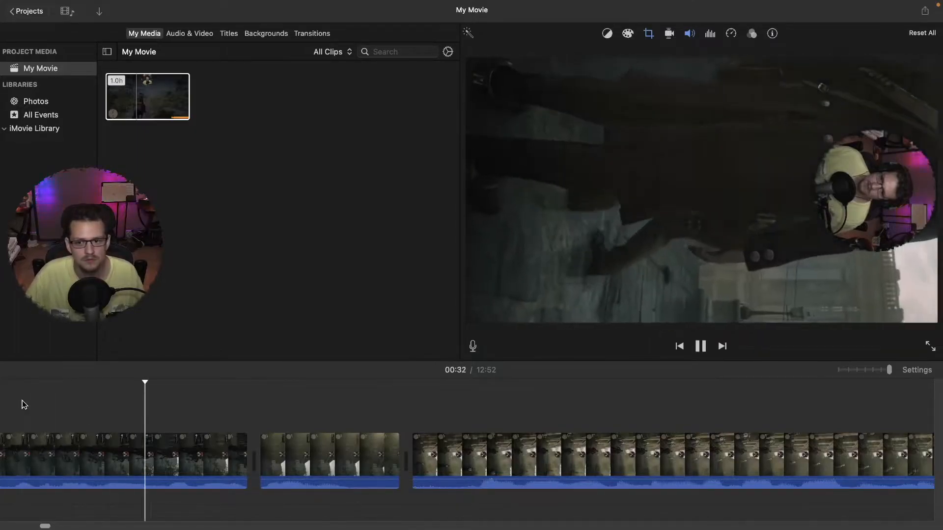
{"action": "key", "text": "space"}
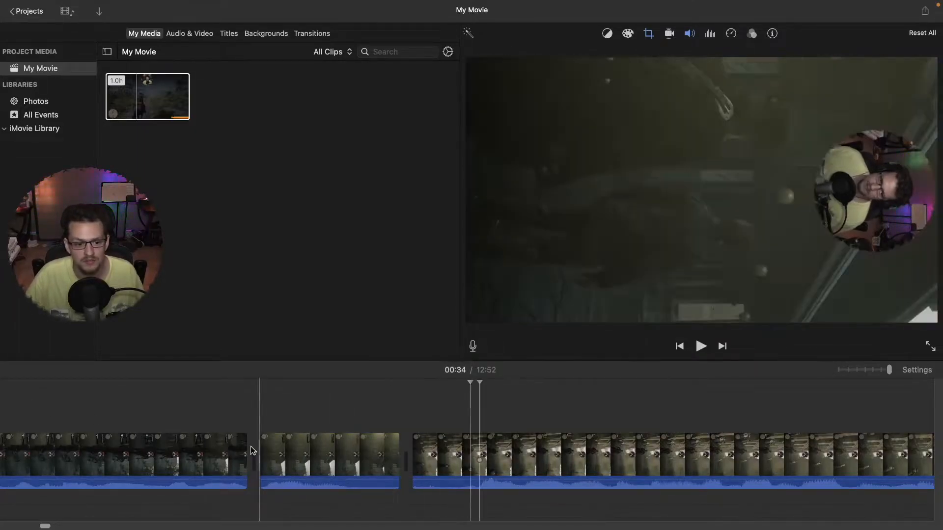
- Extend the end of the clip just before the cut slightly and play back the join
{"action": "left_click_drag", "start_coordinate": [245, 447], "coordinate": [284, 440]}
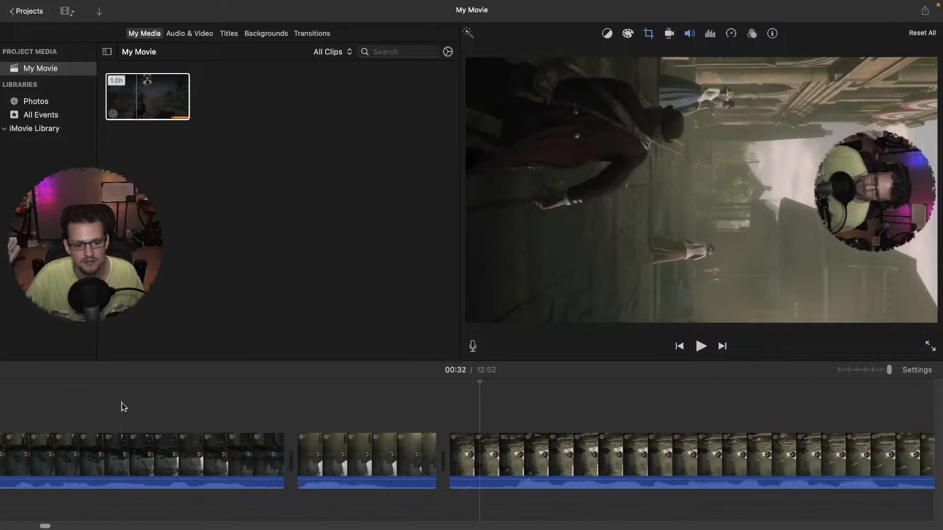
{"action": "left_click", "coordinate": [122, 403]}
{"action": "key", "text": "space"}
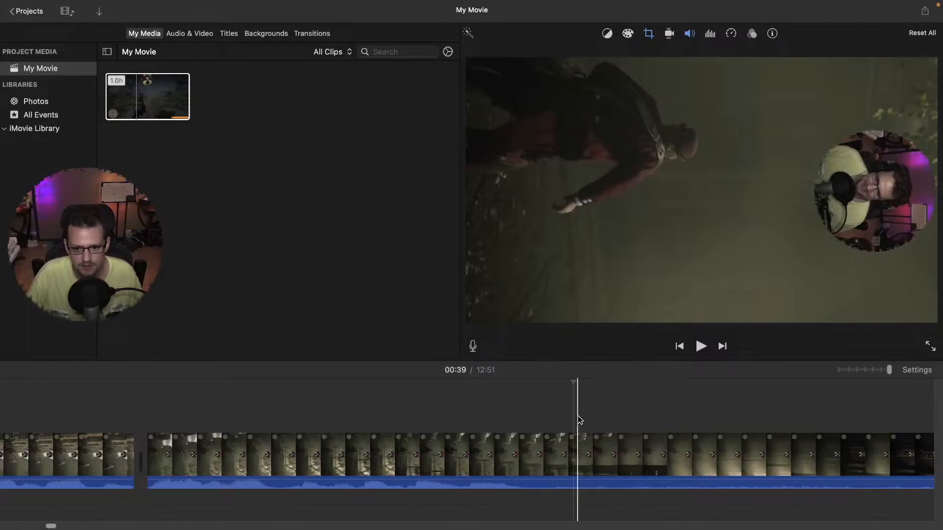
- Split the timeline at about 0:39 and delete the remaining 12.1-minute clip after it
{"action": "key", "text": "super+b"}
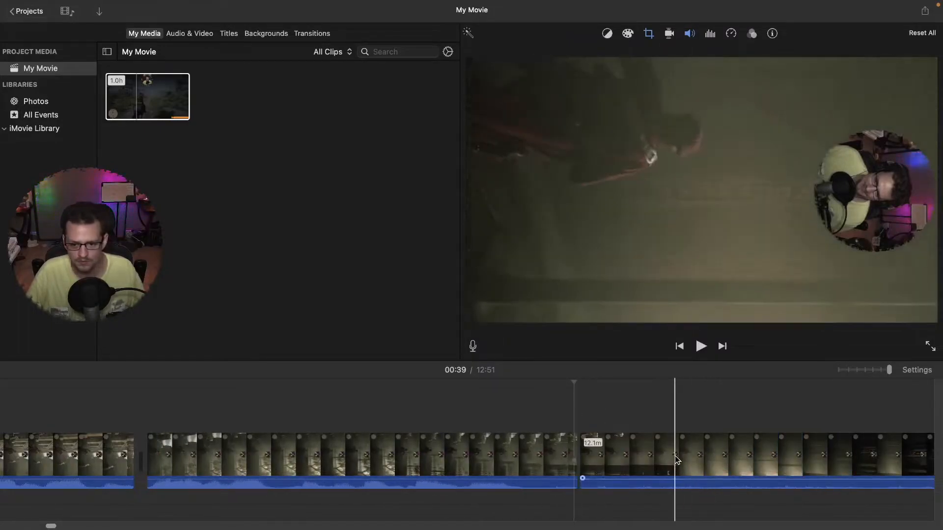
{"action": "left_click", "coordinate": [675, 456]}
{"action": "key", "text": "Delete"}
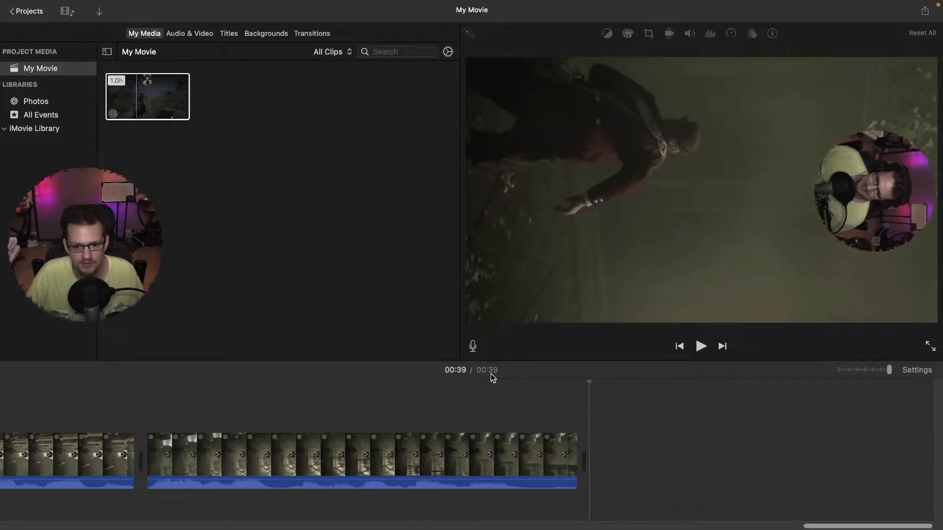
{"action": "key", "text": "space"}
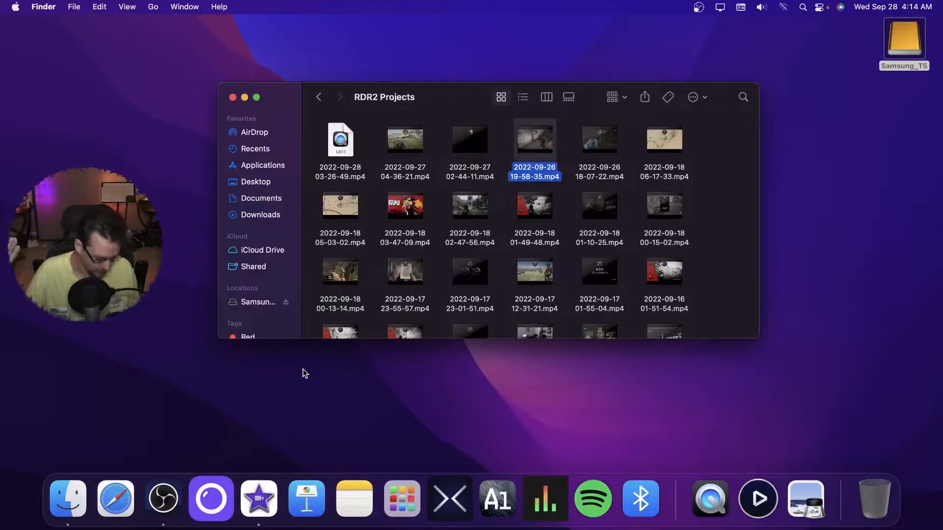
- Switch to Keynote with the "The world could always" caption presentation and show its object list
{"action": "right_click", "coordinate": [306, 506]}
{"action": "left_click", "coordinate": [351, 406]}
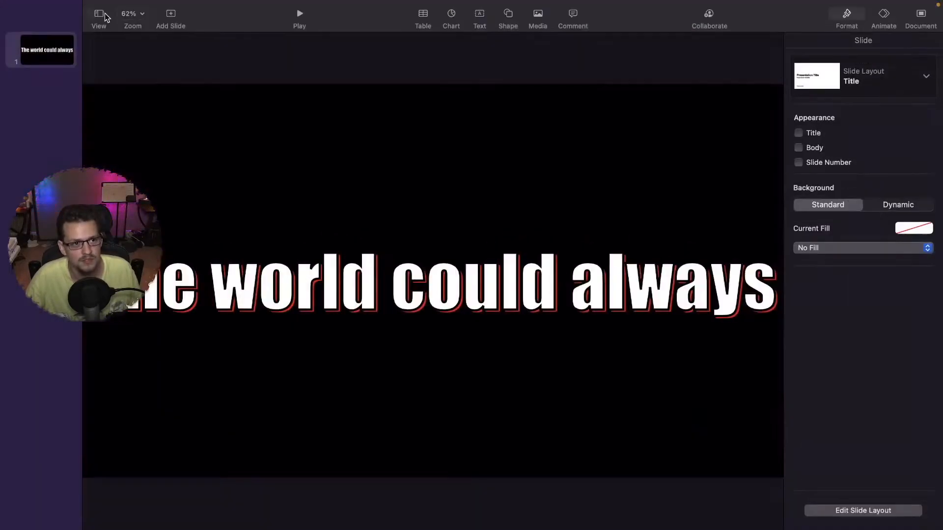
{"action": "left_click", "coordinate": [98, 14]}
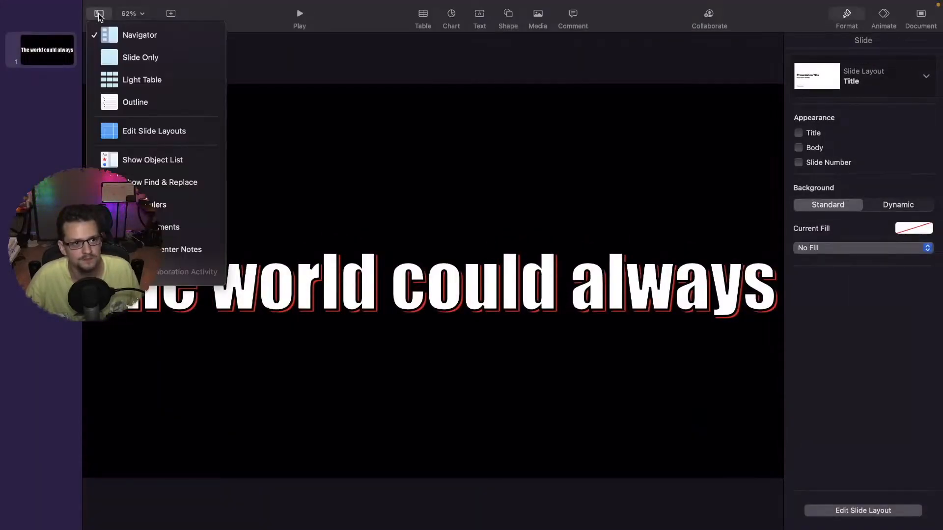
{"action": "left_click", "coordinate": [151, 160]}
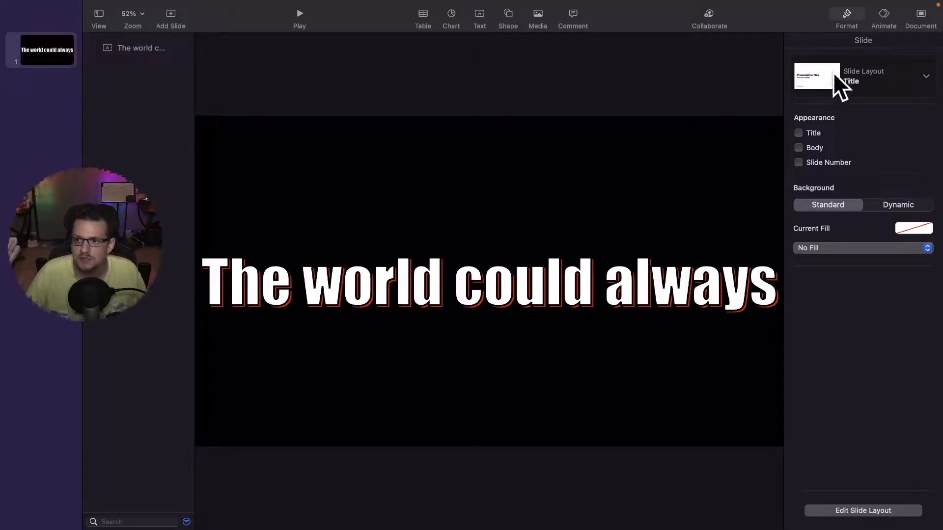
- Review the slide background's fill options and keep it on No Fill
{"action": "left_click", "coordinate": [923, 228]}
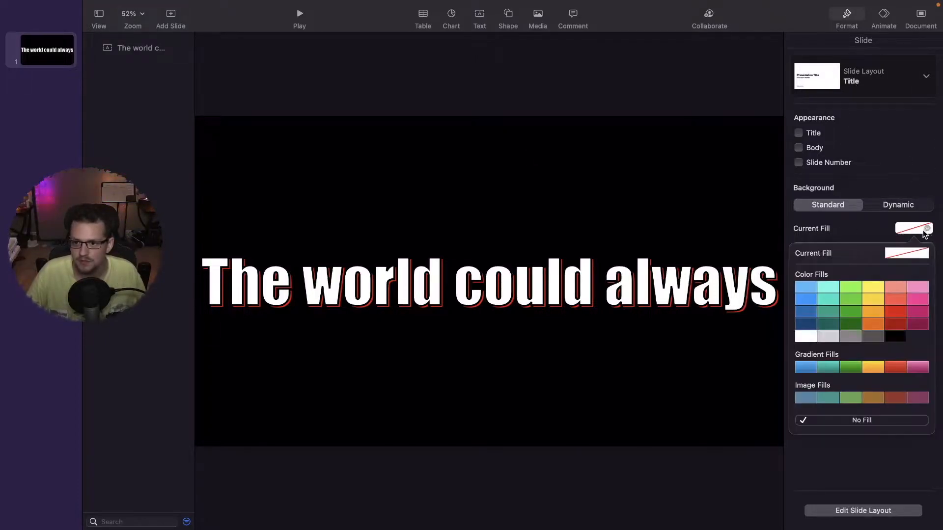
{"action": "left_click", "coordinate": [860, 467]}
{"action": "left_click", "coordinate": [860, 250]}
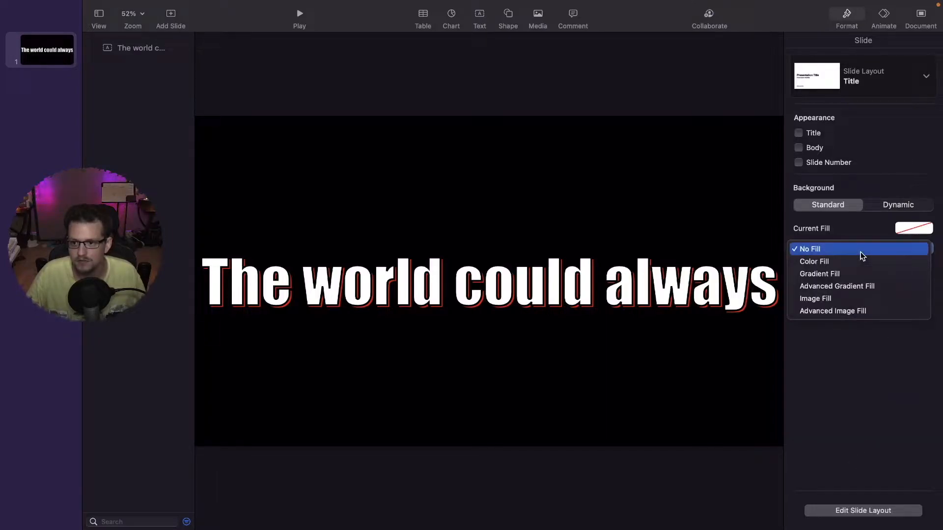
{"action": "left_click", "coordinate": [831, 249]}
- Examine the caption's font settings and its advanced outline and shadow options
{"action": "left_click", "coordinate": [367, 290]}
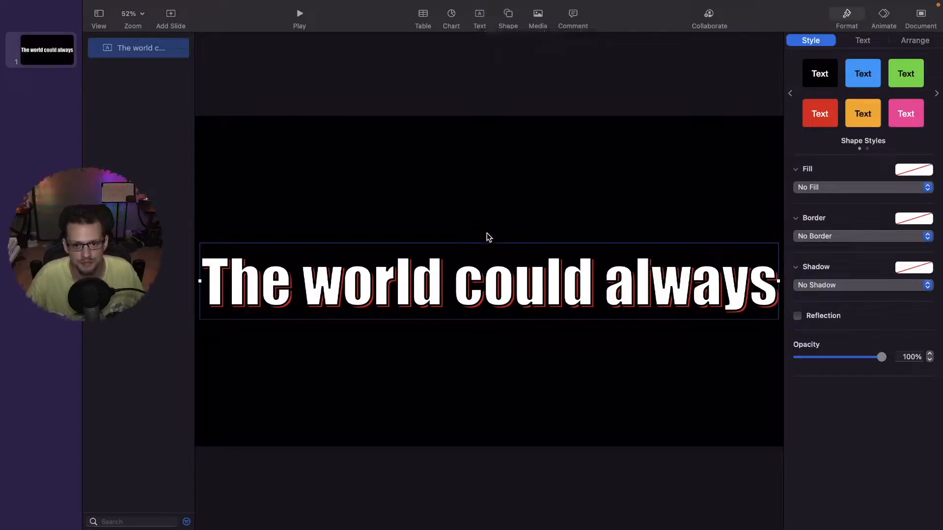
{"action": "left_click", "coordinate": [516, 294]}
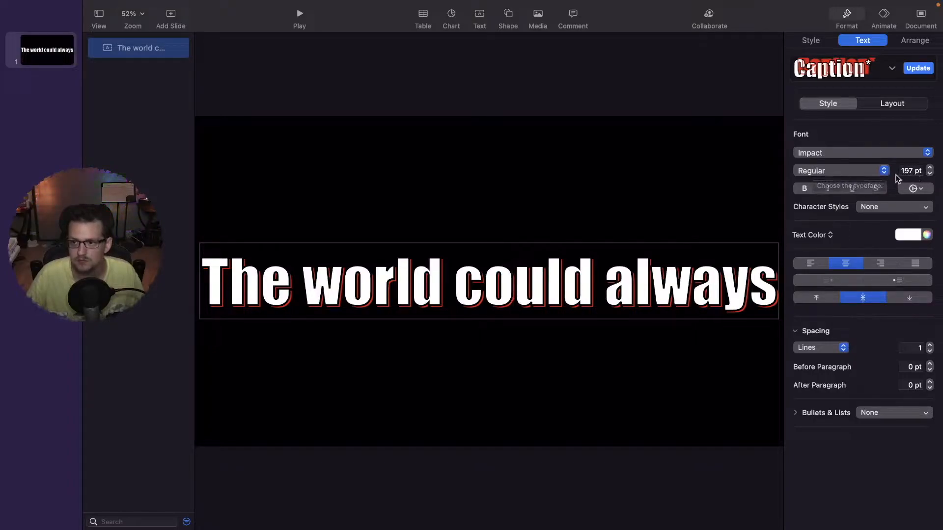
{"action": "left_click", "coordinate": [922, 190]}
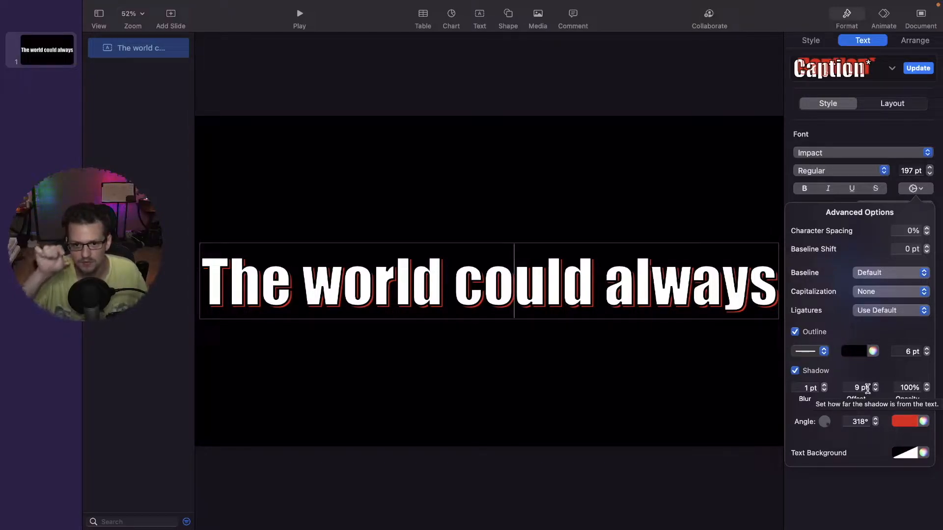
{"action": "left_click", "coordinate": [924, 191]}
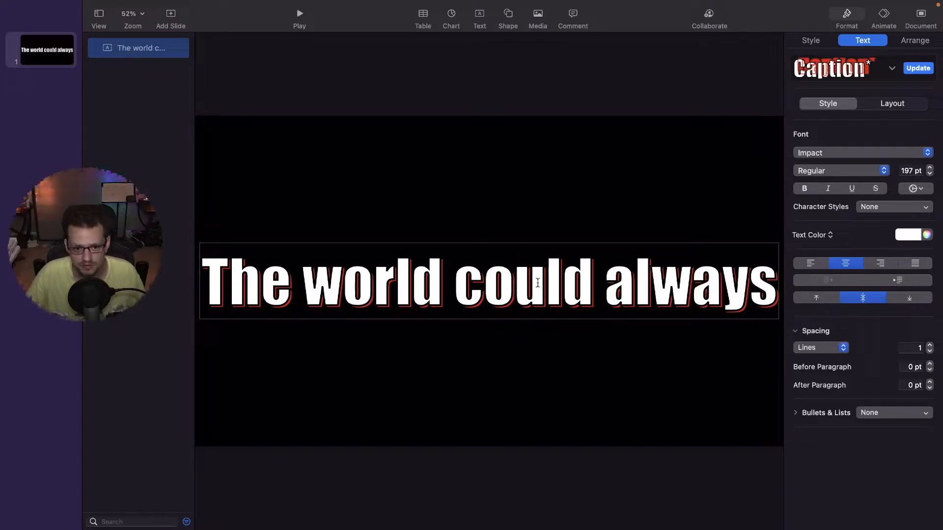
{"action": "left_click", "coordinate": [133, 151]}
{"action": "left_click", "coordinate": [129, 46]}
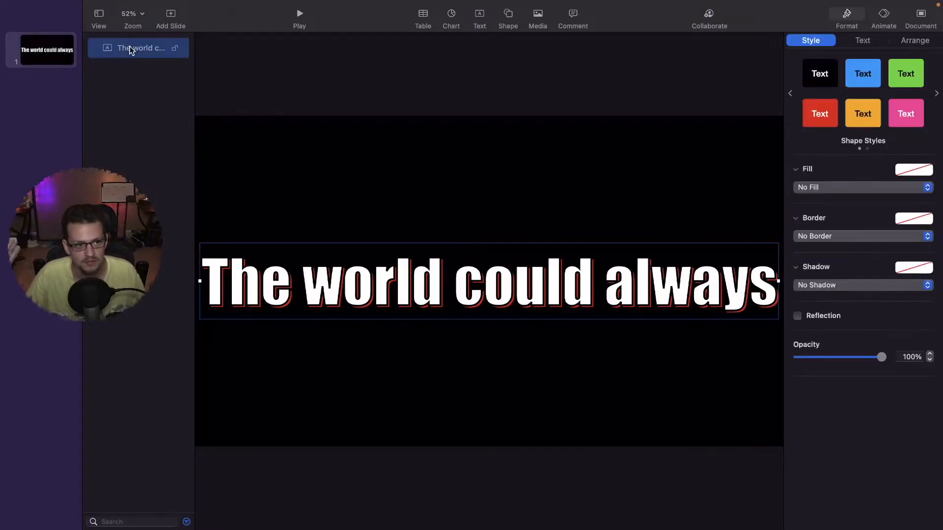
- Duplicate the caption slide repeatedly until the presentation has more than 25 identical slides
{"action": "left_click", "coordinate": [34, 127]}
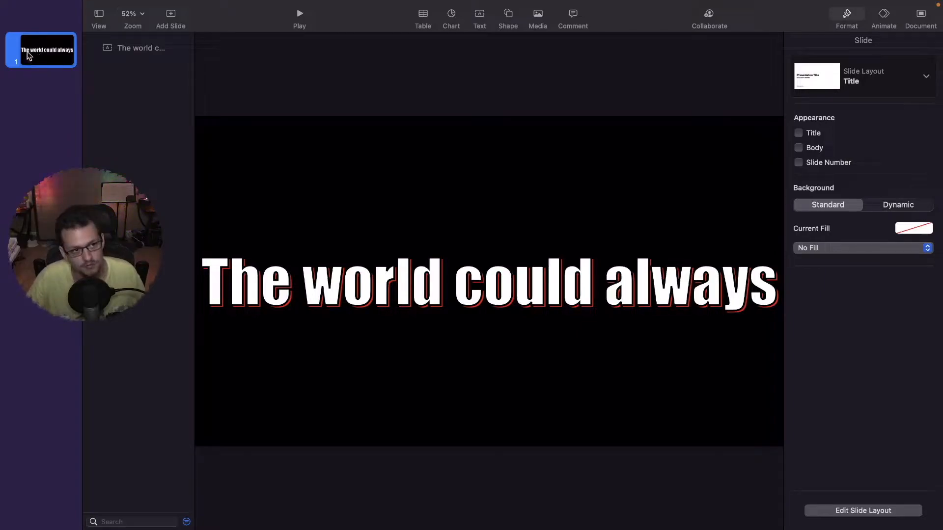
{"action": "key", "text": "super+d"}
{"action": "key", "text": "super+d"}
{"action": "key", "text": "super+d"}
{"action": "key", "text": "super+d"}
{"action": "key", "text": "super+d"}
{"action": "key", "text": "super+d"}
{"action": "key", "text": "super+d"}
{"action": "key", "text": "super+d"}
{"action": "key", "text": "super+d"}
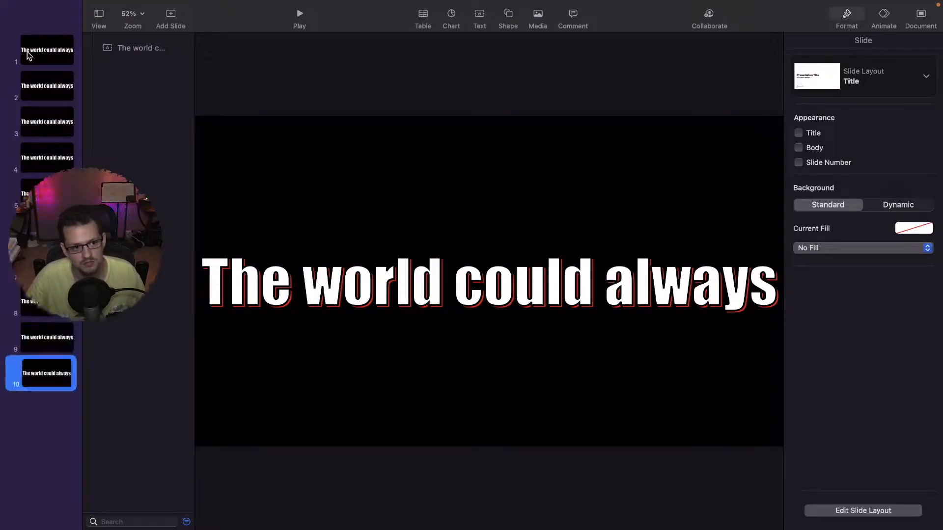
{"action": "key", "text": "super+d"}
{"action": "key", "text": "super+d"}
{"action": "key", "text": "super+d"}
{"action": "key", "text": "super+d"}
{"action": "key", "text": "super+d"}
{"action": "key", "text": "super+d"}
{"action": "key", "text": "super+d"}
{"action": "key", "text": "super+d"}
{"action": "key", "text": "super+d"}
{"action": "key", "text": "super+d"}
{"action": "key", "text": "super+d"}
{"action": "key", "text": "super+d"}
{"action": "key", "text": "super+d"}
{"action": "key", "text": "super+d"}
{"action": "key", "text": "super+d"}
{"action": "key", "text": "super+d"}
{"action": "scroll", "coordinate": [28, 51], "scroll_direction": "up", "scroll_amount": 10}
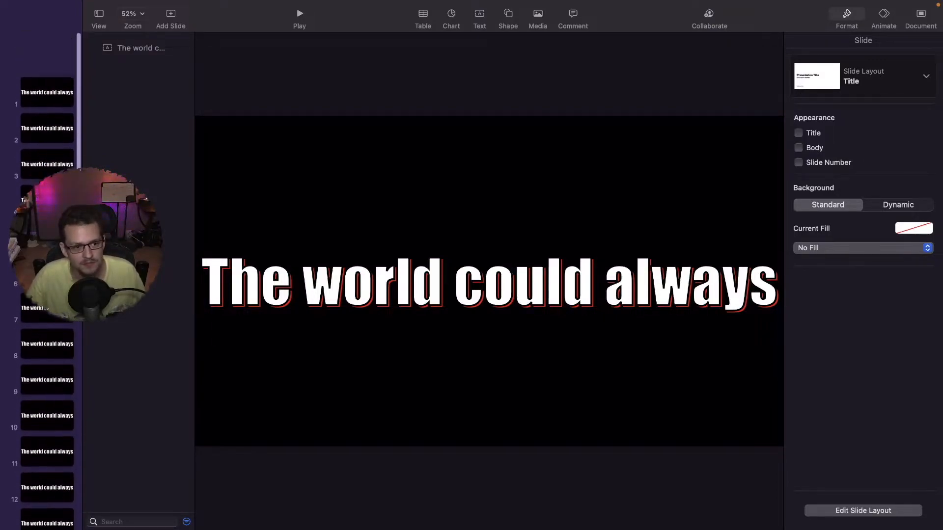
{"action": "scroll", "coordinate": [28, 52], "scroll_direction": "down", "scroll_amount": 10}
{"action": "scroll", "coordinate": [28, 52], "scroll_direction": "up", "scroll_amount": 10}
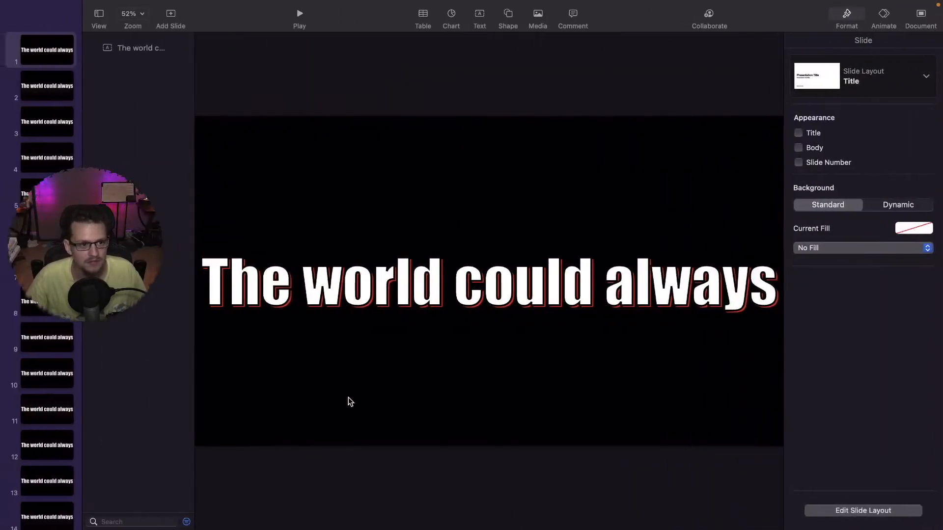
- Change slide 1's caption to "That guy just" and slide 2's caption to "Robbed me"
{"action": "triple_click", "coordinate": [331, 292]}
{"action": "type", "text": "That guy just robbed me"}
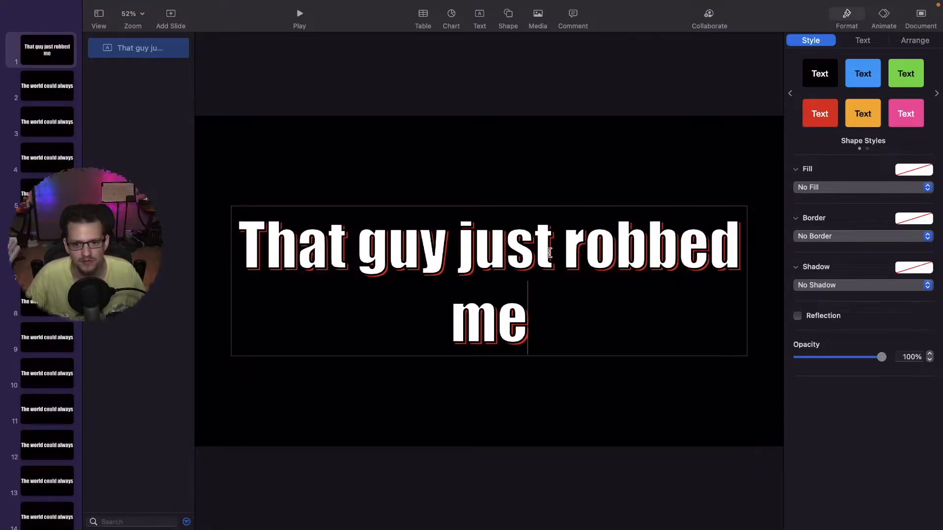
{"action": "key", "text": "alt+BackSpace"}
{"action": "key", "text": "alt+BackSpace"}
{"action": "left_click", "coordinate": [48, 88]}
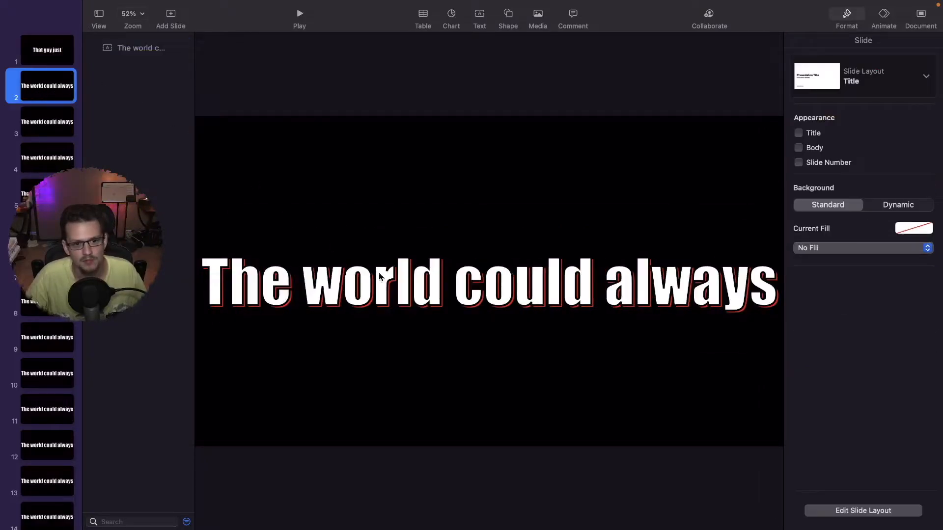
{"action": "triple_click", "coordinate": [384, 278]}
{"action": "type", "text": "Robbed me"}
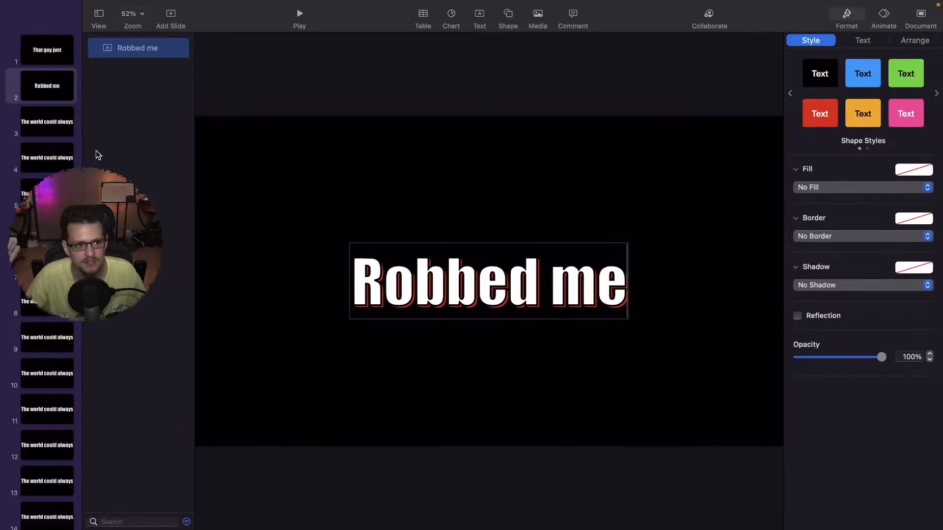
- Change slide 3's caption to "Sorry mister" and slide 4's caption to "My mistake"
{"action": "left_click", "coordinate": [57, 131]}
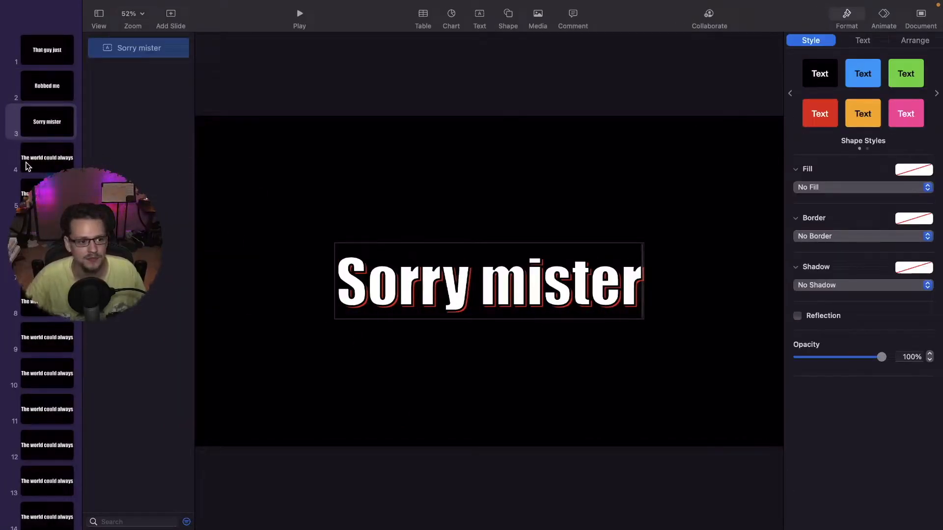
{"action": "left_click", "coordinate": [49, 166]}
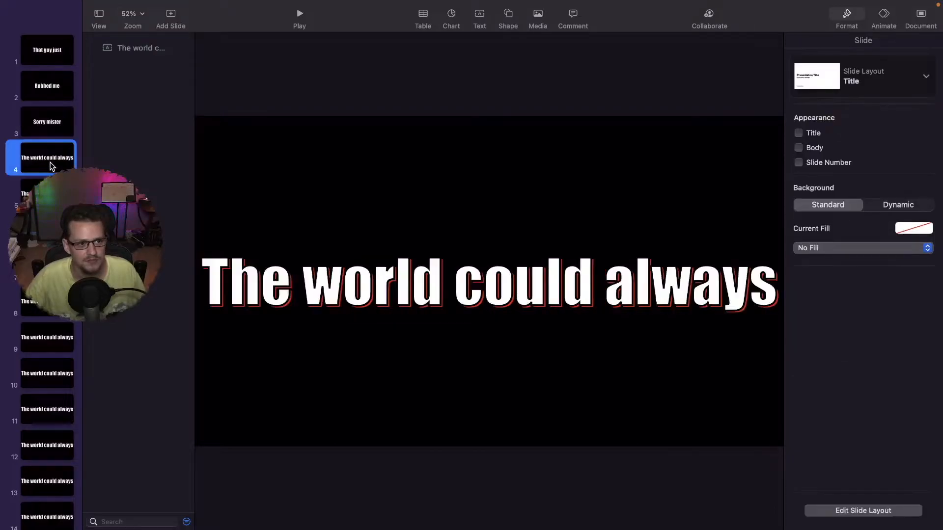
{"action": "triple_click", "coordinate": [412, 278]}
{"action": "type", "text": "My mistake"}
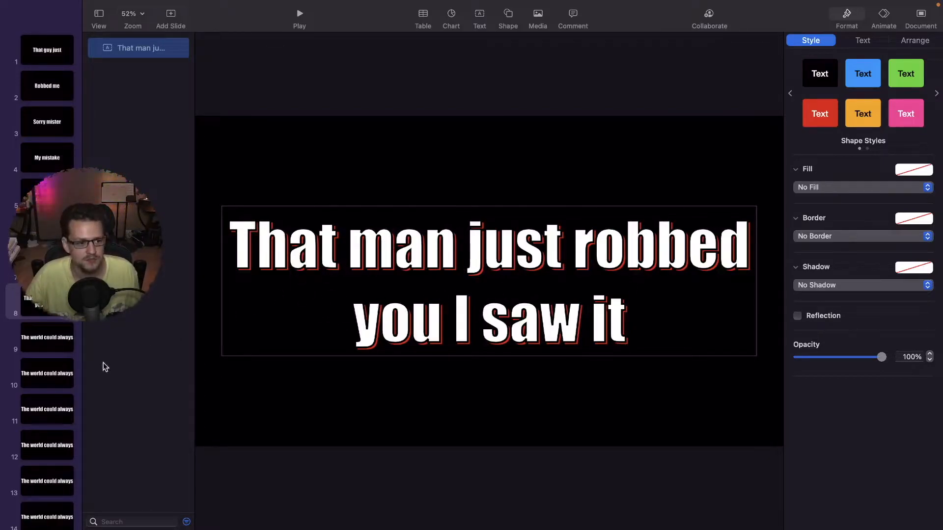
- Fill in the captions from slide 9 onward, including "You got me.", "No hard feelings" and "Get outta' here"
{"action": "left_click", "coordinate": [64, 337]}
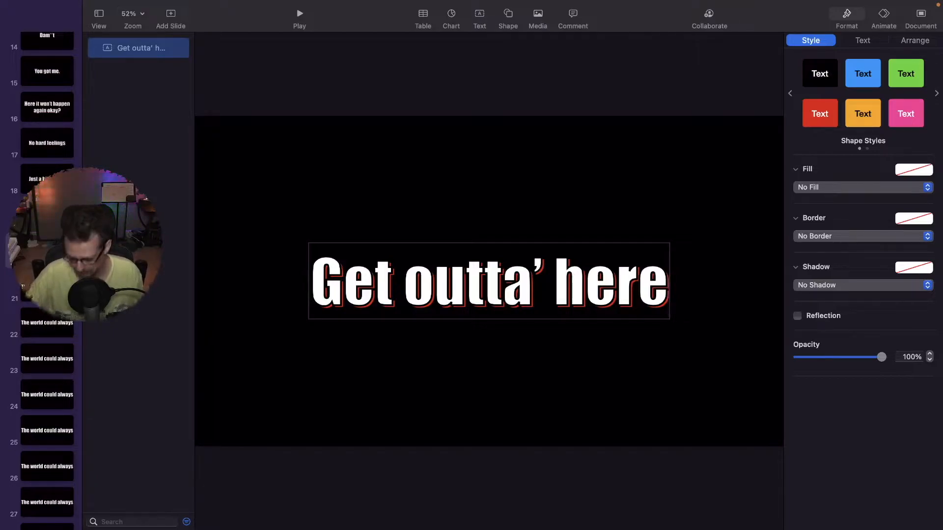
{"action": "key", "text": "alt+Left"}
{"action": "key", "text": "Left"}
{"action": "key", "text": "Left"}
{"action": "key", "text": "Left"}
{"action": "key", "text": "Left"}
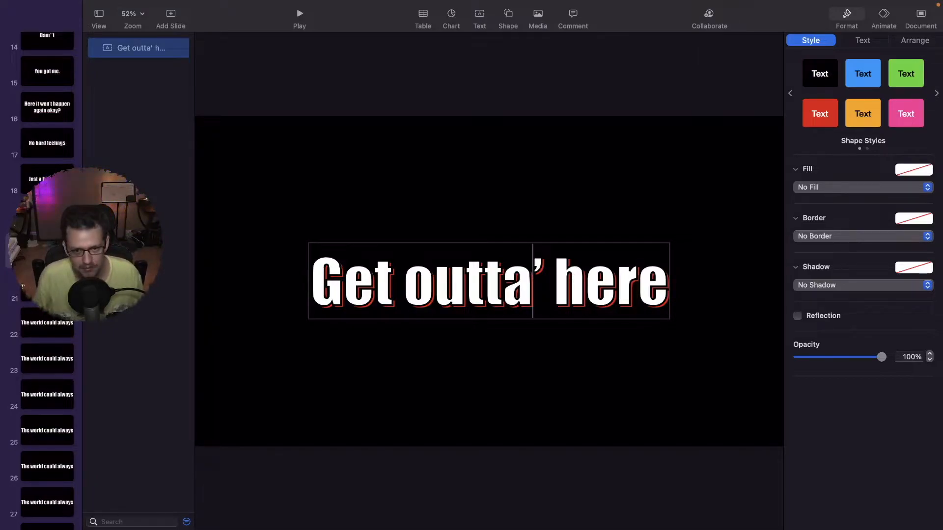
{"action": "key", "text": "Right"}
{"action": "key", "text": "Right"}
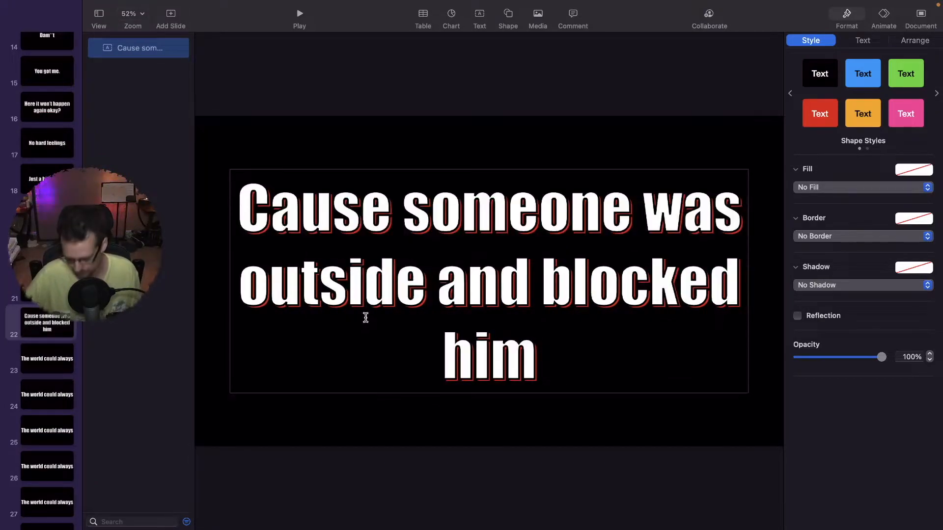
- Caption slides 22 to 24 "Cause someone was", "Outside and it blocked him." and "I remember"
{"action": "key", "text": "BackSpace"}
{"action": "key", "text": "BackSpace"}
{"action": "key", "text": "BackSpace"}
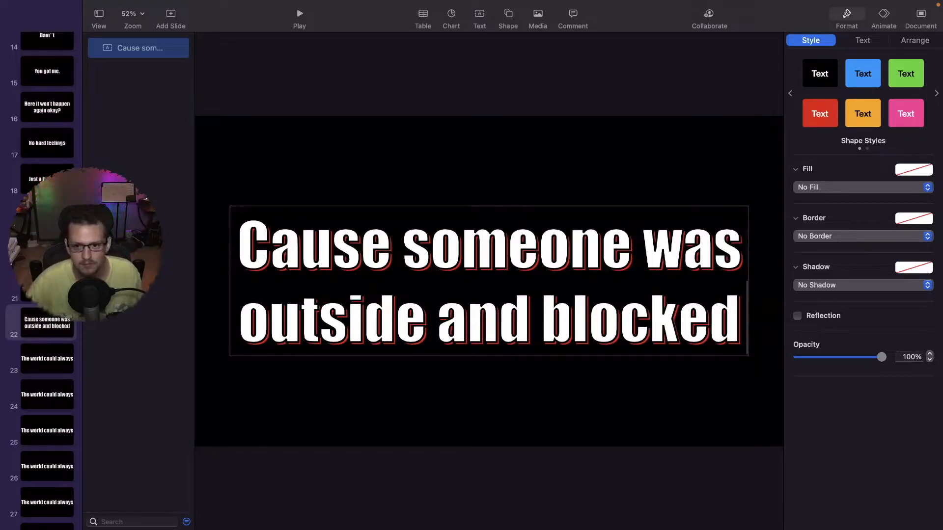
{"action": "left_click_drag", "start_coordinate": [239, 319], "coordinate": [742, 322]}
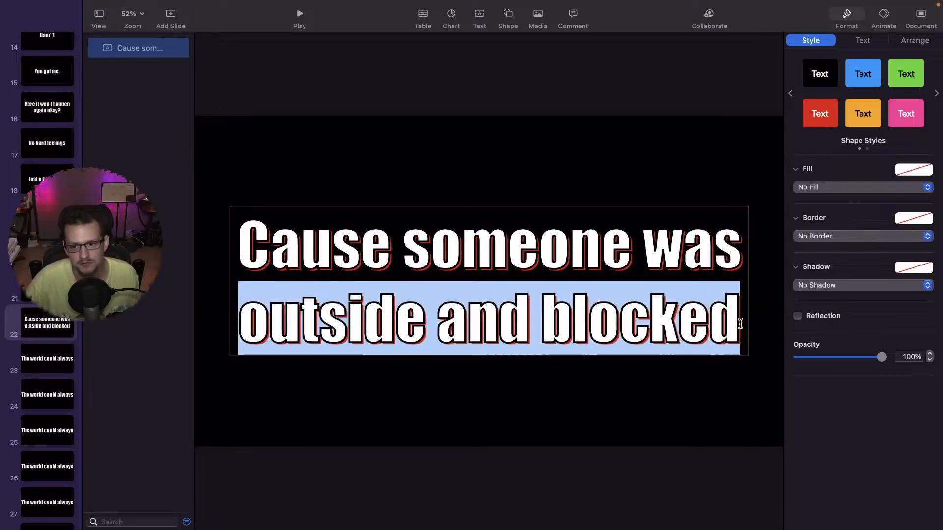
{"action": "key", "text": "BackSpace"}
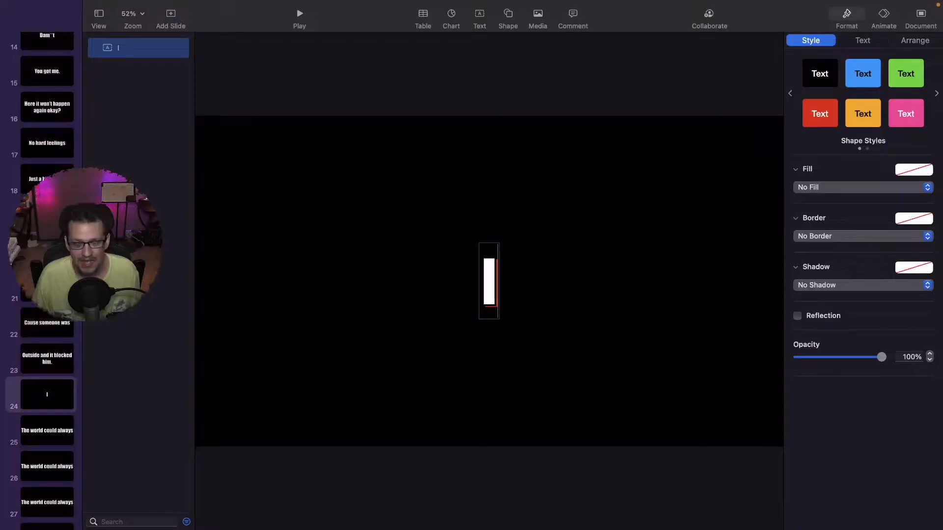
{"action": "type", "text": "remember"}
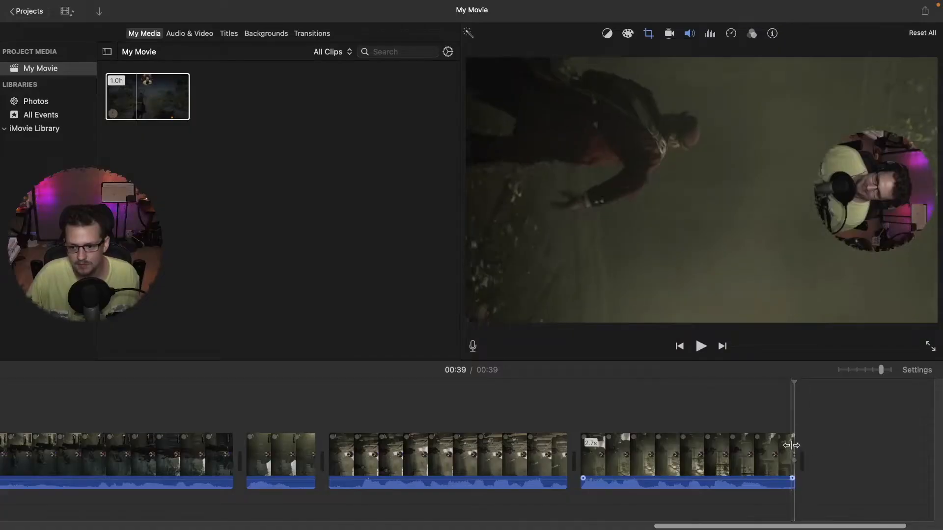
- In iMovie, trim the end of the last gameplay clip in the timeline and play back its ending to check the cut
{"action": "left_click_drag", "start_coordinate": [796, 447], "coordinate": [773, 446]}
{"action": "left_click", "coordinate": [665, 391]}
{"action": "key", "text": "space"}
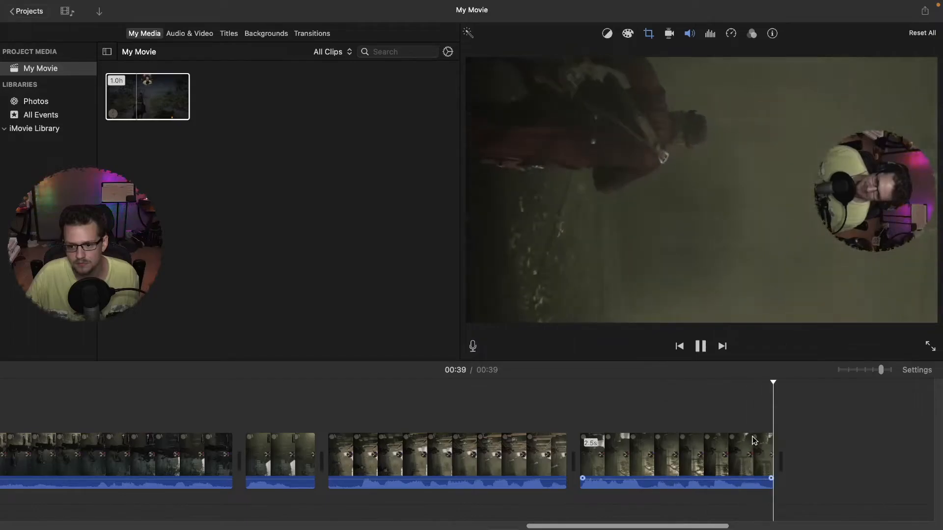
{"action": "left_click_drag", "start_coordinate": [773, 438], "coordinate": [781, 439]}
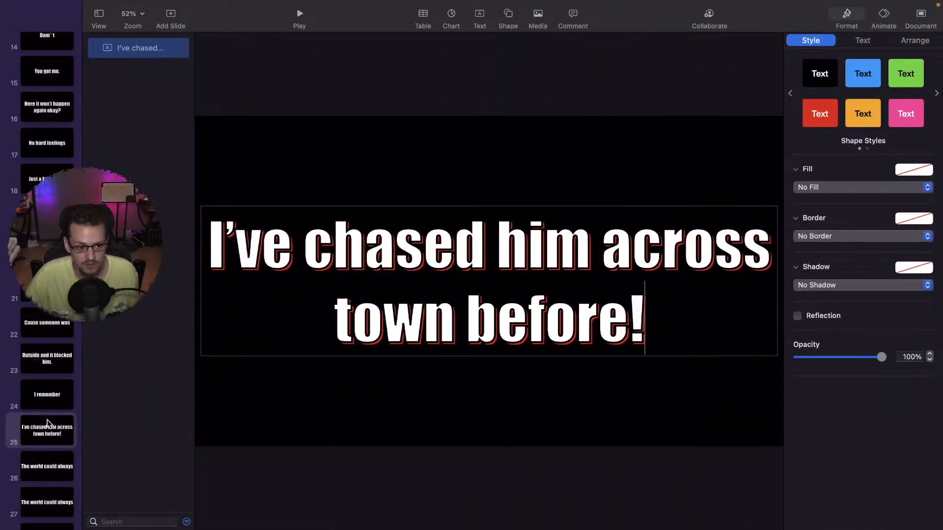
- Switch to Keynote and delete the unused duplicate slides 26 to 32 that repeat "The world could always"
{"action": "scroll", "coordinate": [37, 464], "scroll_direction": "down", "scroll_amount": 5}
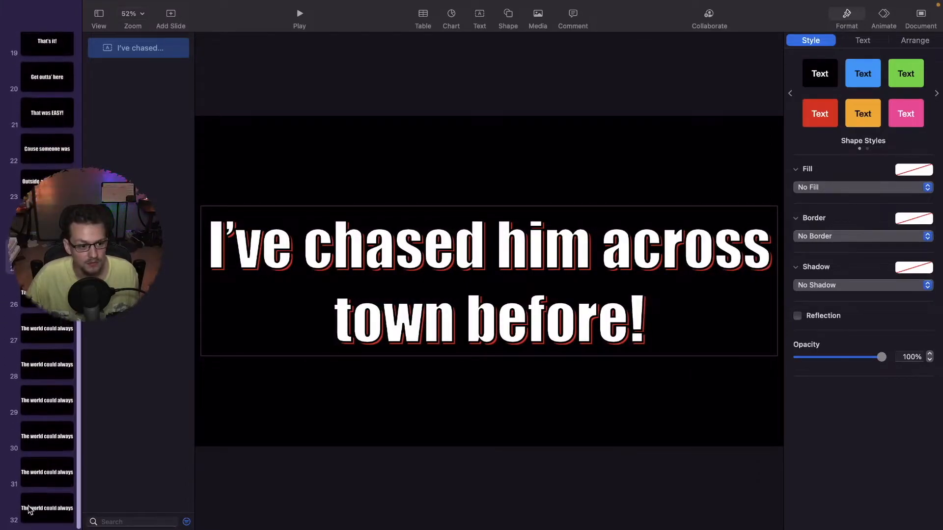
{"action": "left_click", "coordinate": [45, 294]}
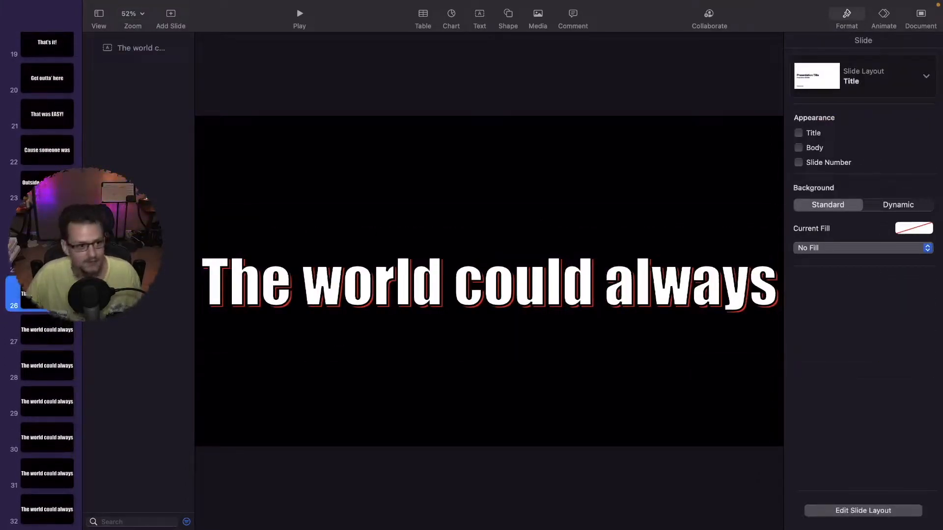
{"action": "key", "text": "Up"}
{"action": "key", "text": "Down"}
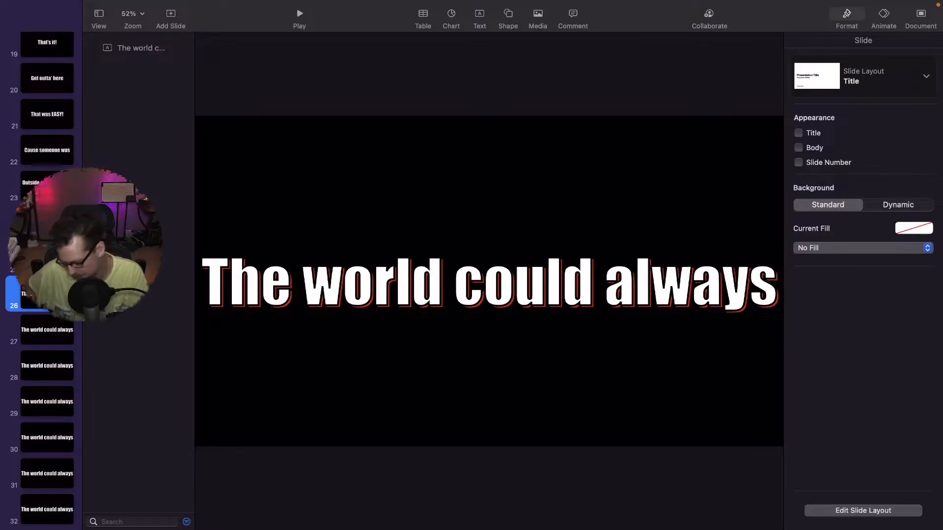
{"action": "scroll", "coordinate": [49, 329], "scroll_direction": "up", "scroll_amount": 5}
{"action": "key", "text": "Up"}
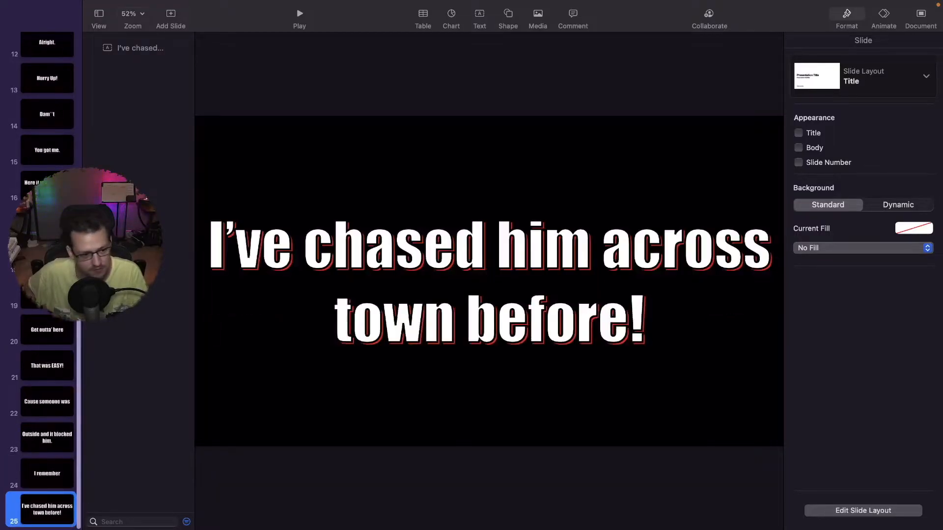
- Check the caption slides from slide 1 against the movie's playback, and change slide 25 to "I've chased him across the town before!"
{"action": "scroll", "coordinate": [49, 329], "scroll_direction": "up", "scroll_amount": 10}
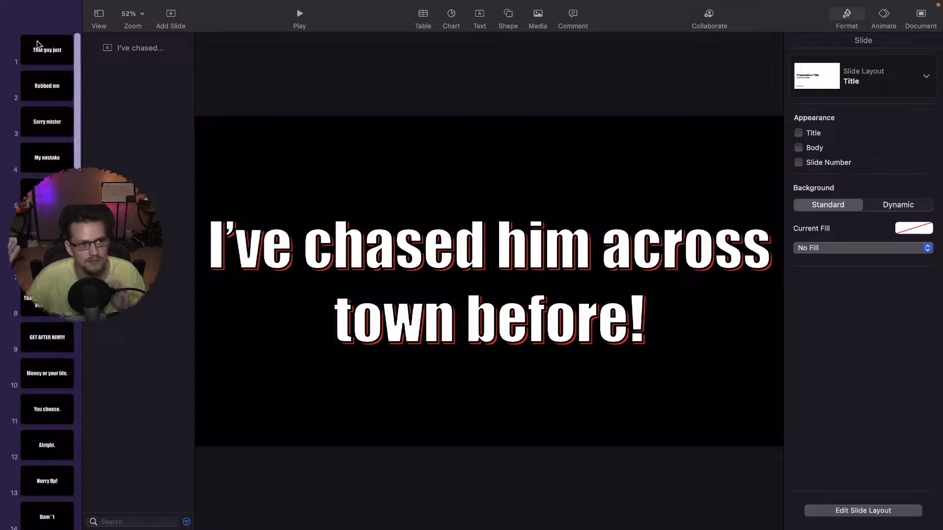
{"action": "left_click", "coordinate": [45, 54]}
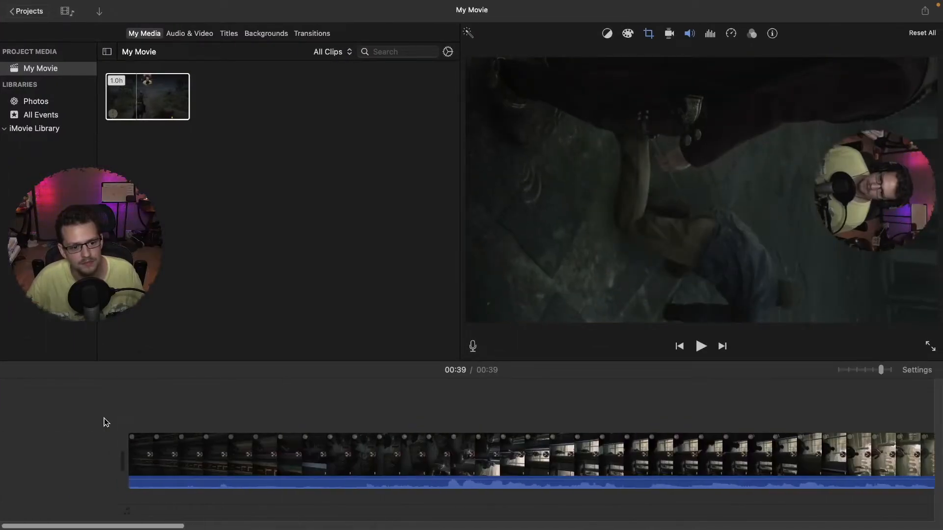
{"action": "key", "text": "space"}
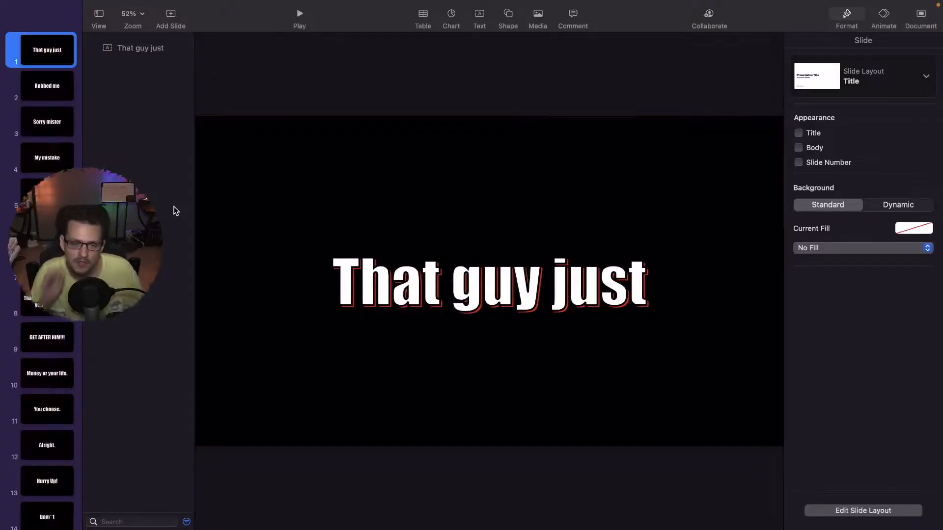
{"action": "key", "text": "Down"}
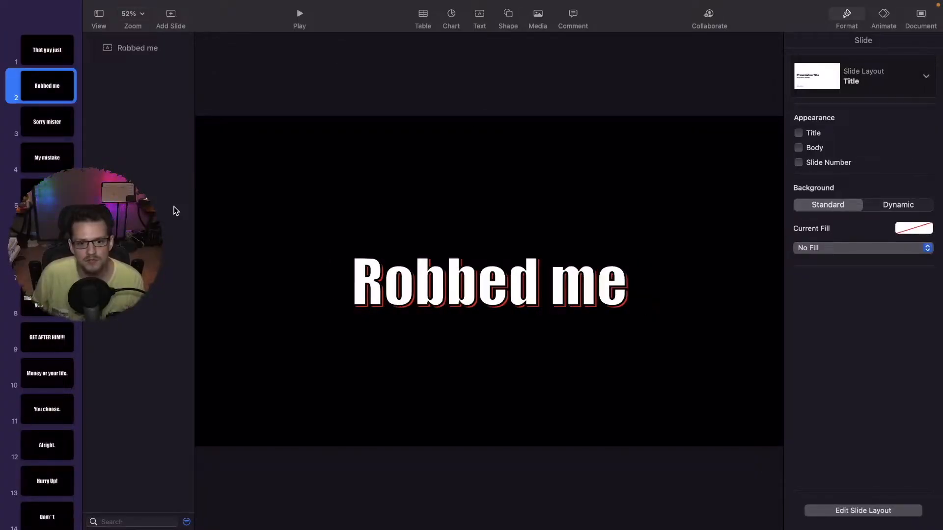
{"action": "key", "text": "Down"}
{"action": "key", "text": "Down"}
{"action": "key", "text": "Down"}
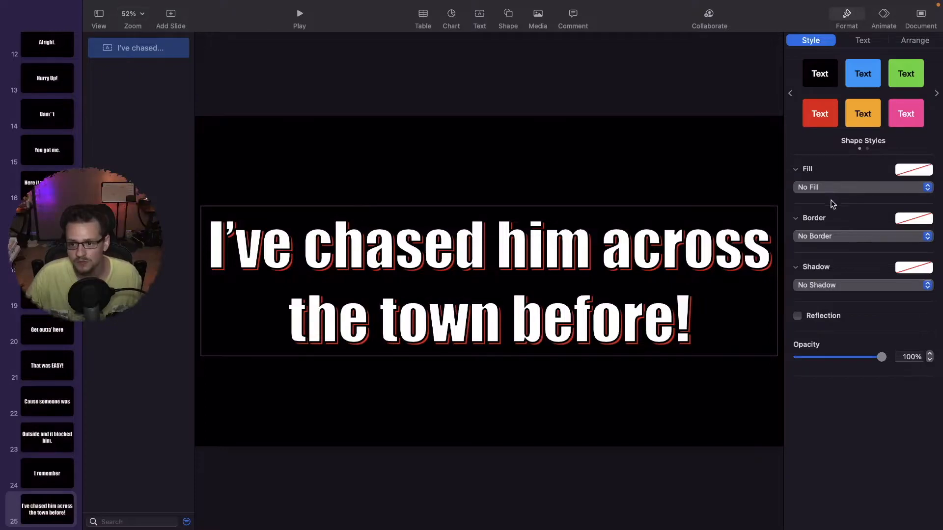
{"action": "left_click", "coordinate": [840, 188]}
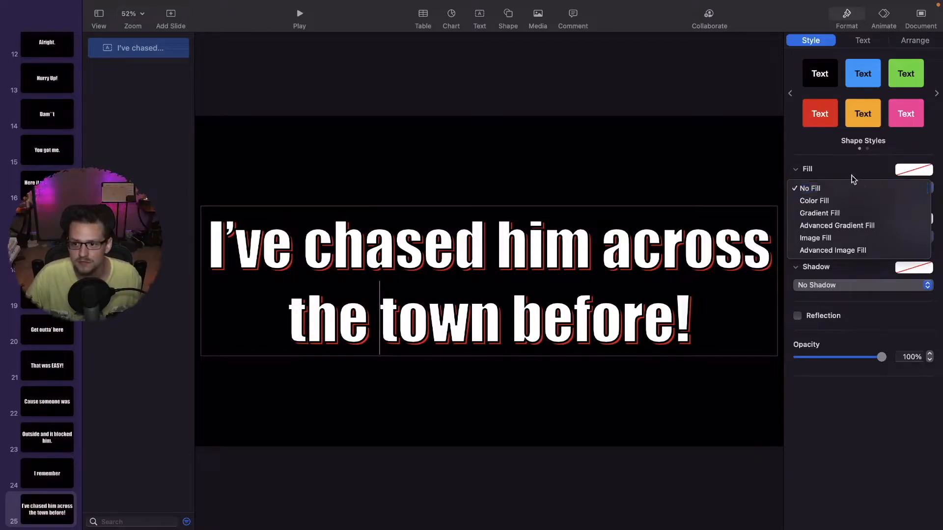
{"action": "left_click", "coordinate": [741, 159]}
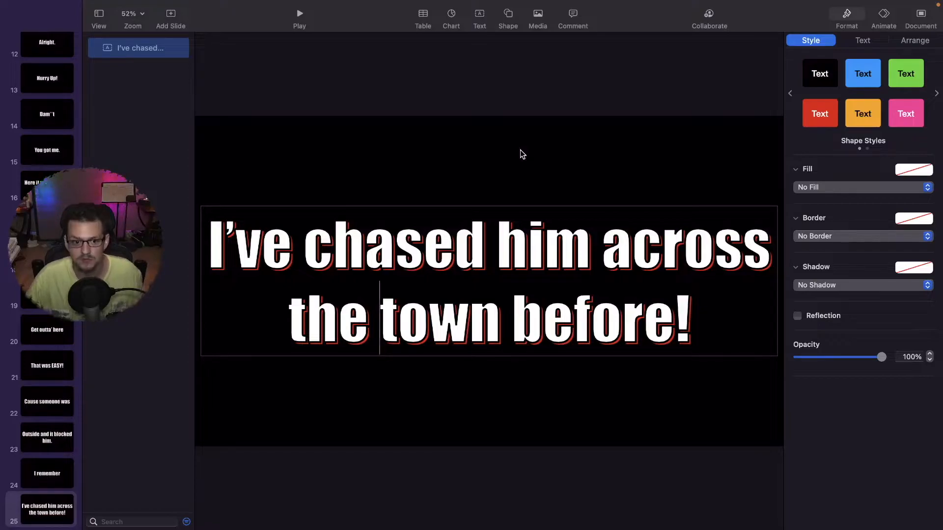
- Export all slides as PNG images with transparent backgrounds into the RDR2 Pics folder under the name "pickpocket pics"
{"action": "mouse_move", "coordinate": [83, 10]}
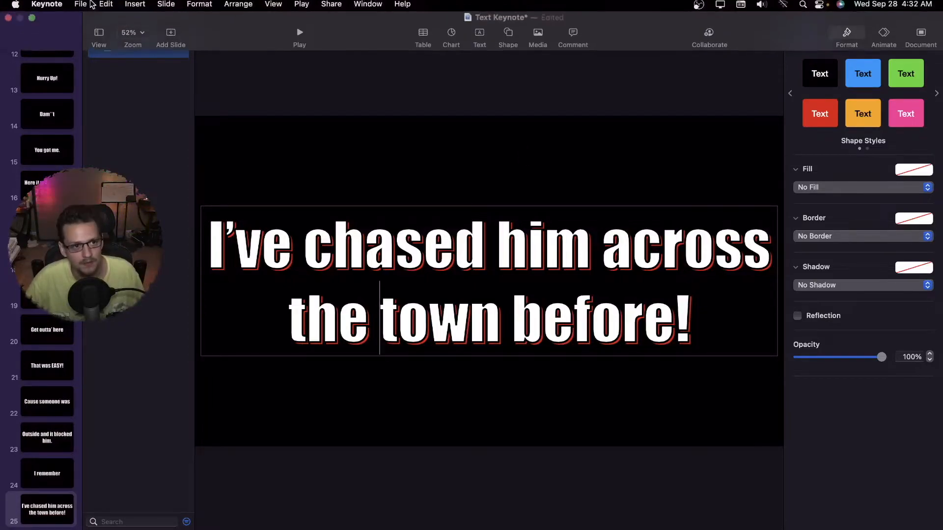
{"action": "left_click", "coordinate": [82, 8]}
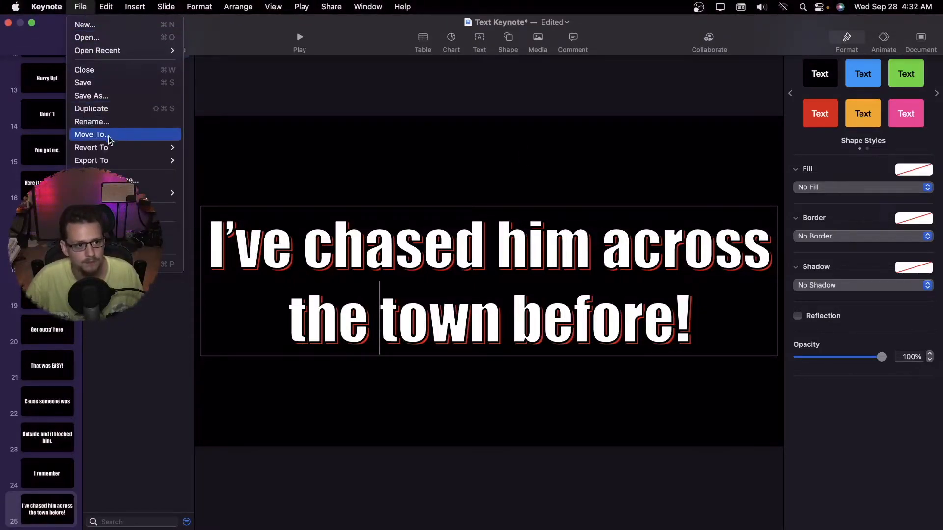
{"action": "mouse_move", "coordinate": [108, 165]}
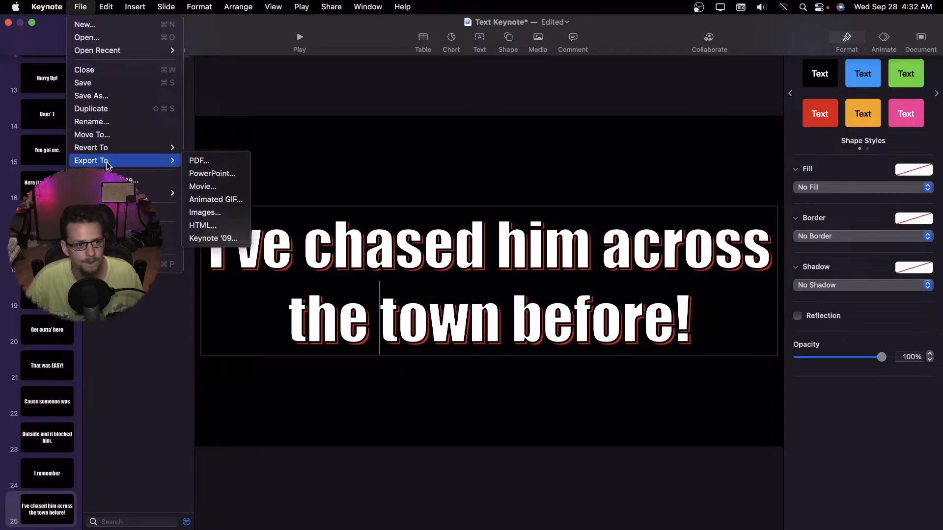
{"action": "left_click", "coordinate": [229, 212]}
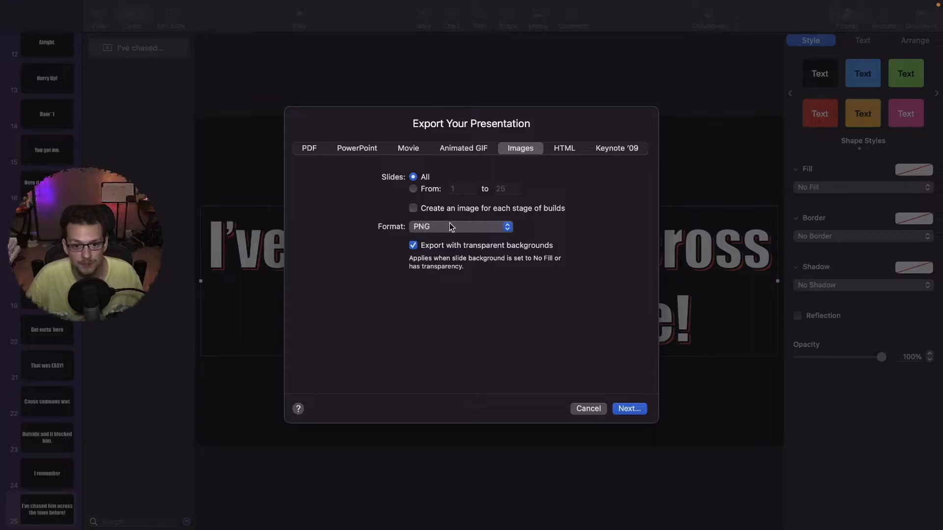
{"action": "left_click", "coordinate": [445, 229]}
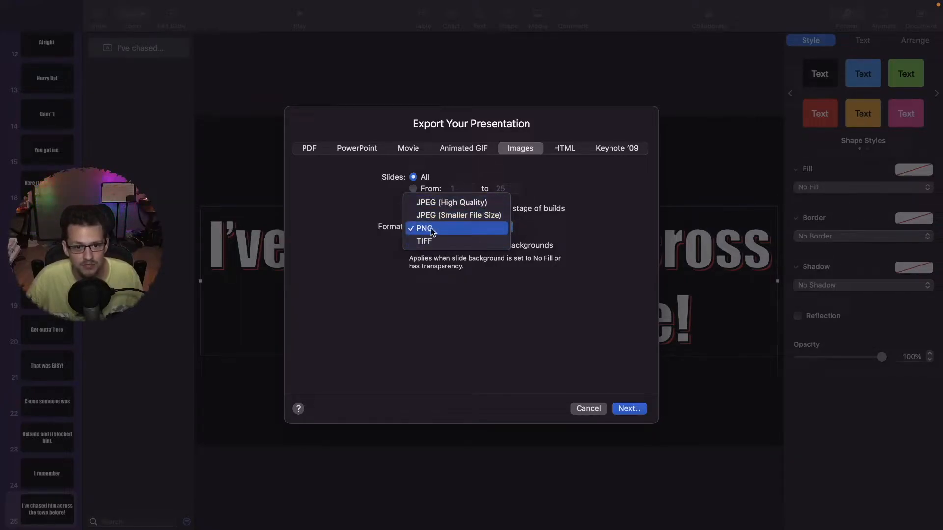
{"action": "left_click", "coordinate": [331, 260]}
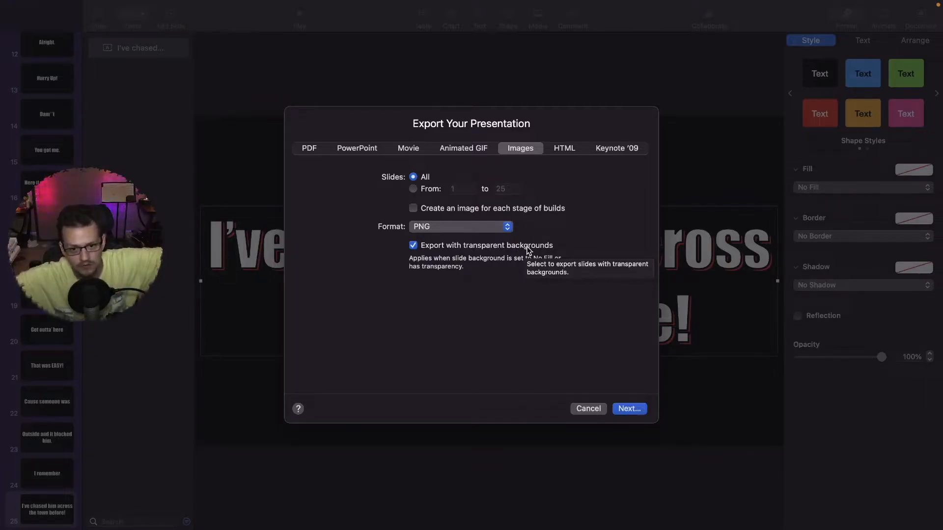
{"action": "left_click", "coordinate": [630, 410]}
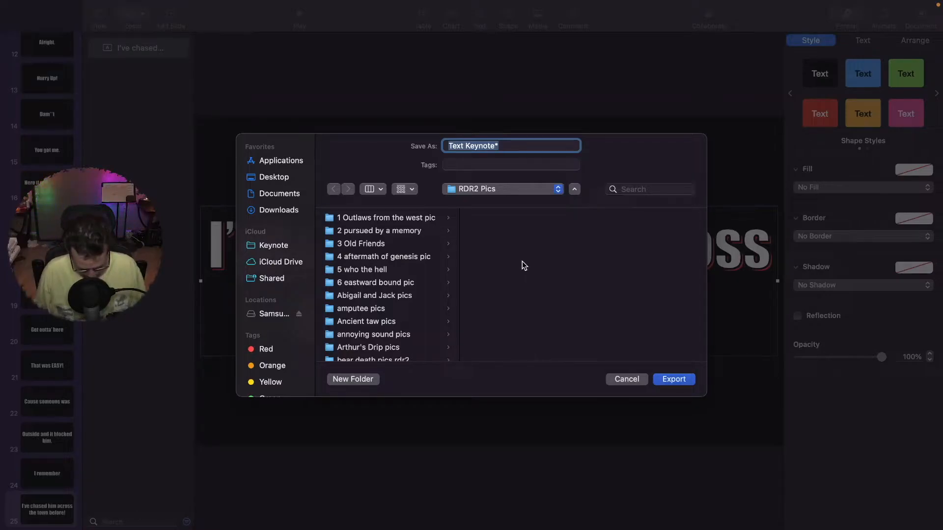
{"action": "type", "text": "pickpocket pics"}
{"action": "key", "text": "Return"}
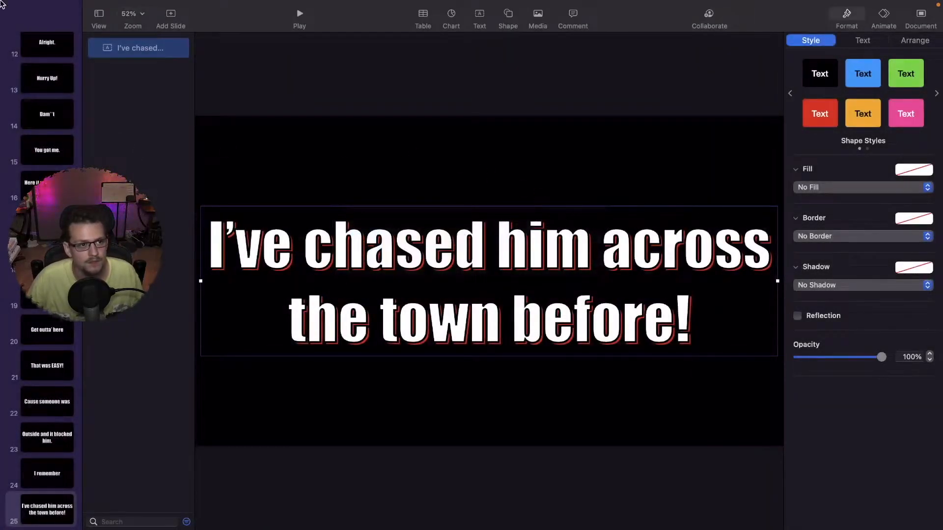
- Close the presentation and open the "pickpocket pics" folder inside RDR2 Pics in Finder
{"action": "left_click", "coordinate": [8, 24]}
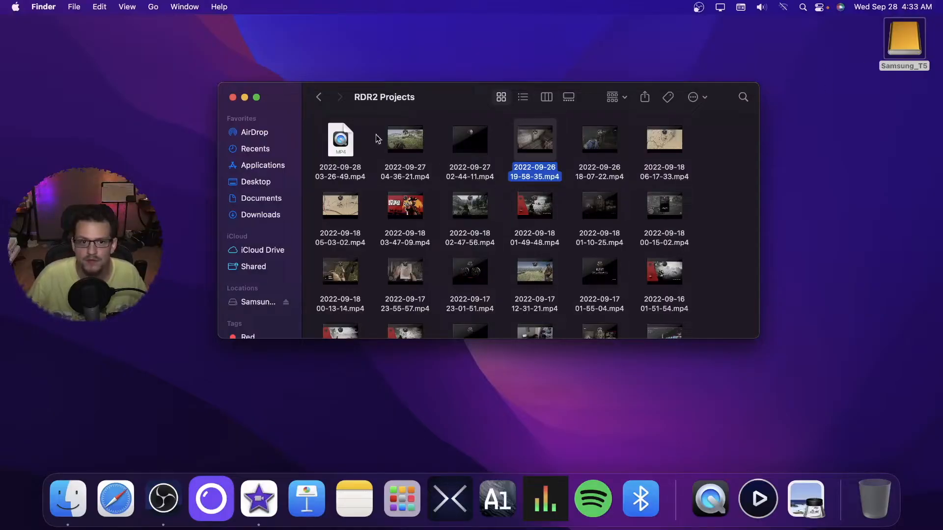
{"action": "left_click", "coordinate": [319, 98]}
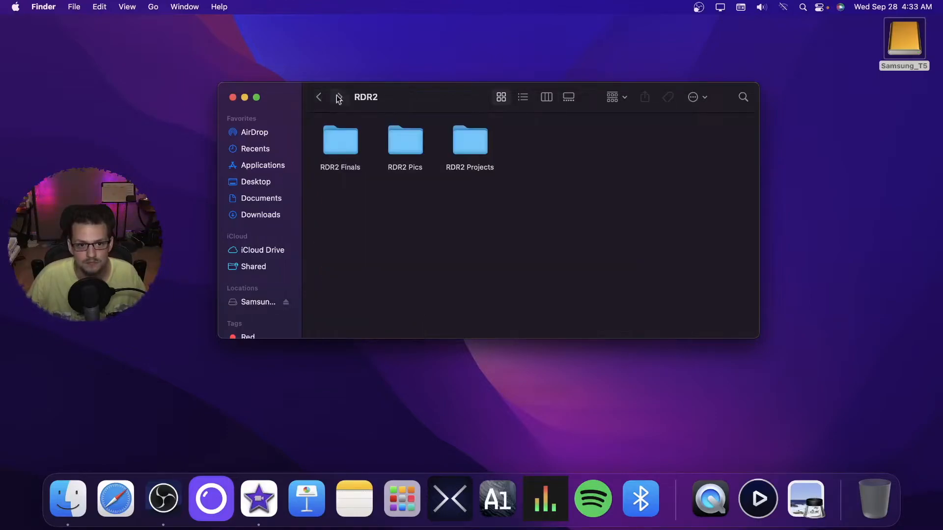
{"action": "double_click", "coordinate": [404, 140]}
{"action": "scroll", "coordinate": [569, 238], "scroll_direction": "down", "scroll_amount": 15}
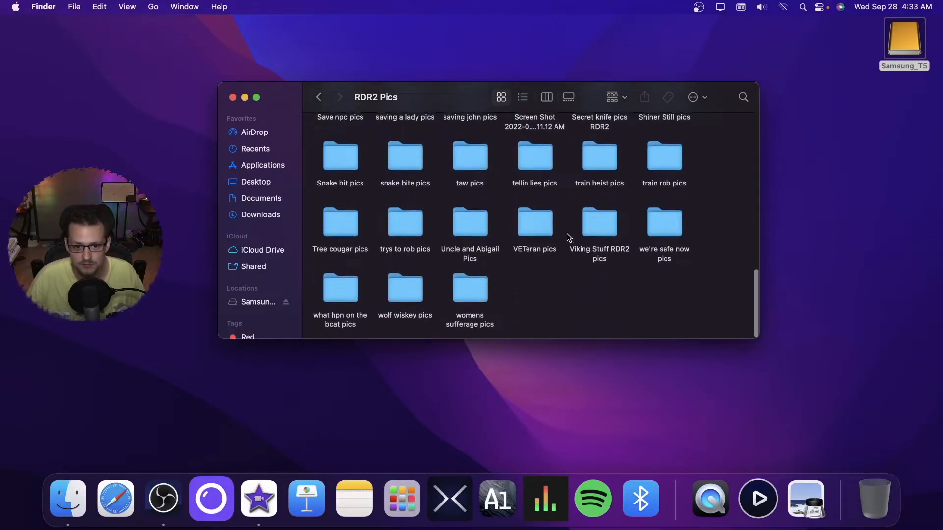
{"action": "scroll", "coordinate": [388, 306], "scroll_direction": "up", "scroll_amount": 5}
{"action": "double_click", "coordinate": [325, 140]}
- Select all the exported caption PNGs and import them into the My Movie project media in iMovie
{"action": "left_click_drag", "start_coordinate": [311, 138], "coordinate": [703, 305]}
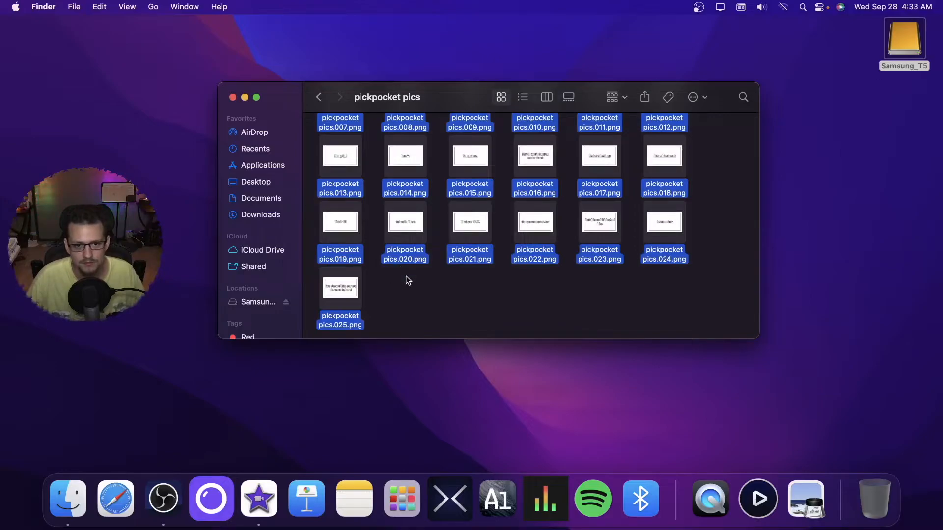
{"action": "left_click", "coordinate": [384, 294]}
{"action": "key", "text": "super+a"}
{"action": "scroll", "coordinate": [459, 265], "scroll_direction": "up", "scroll_amount": 3}
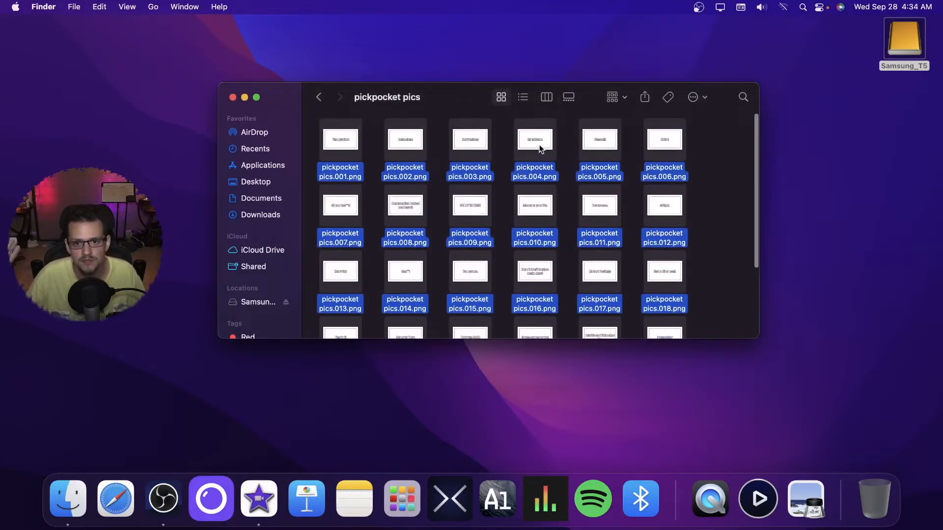
{"action": "left_click_drag", "start_coordinate": [538, 140], "coordinate": [267, 143]}
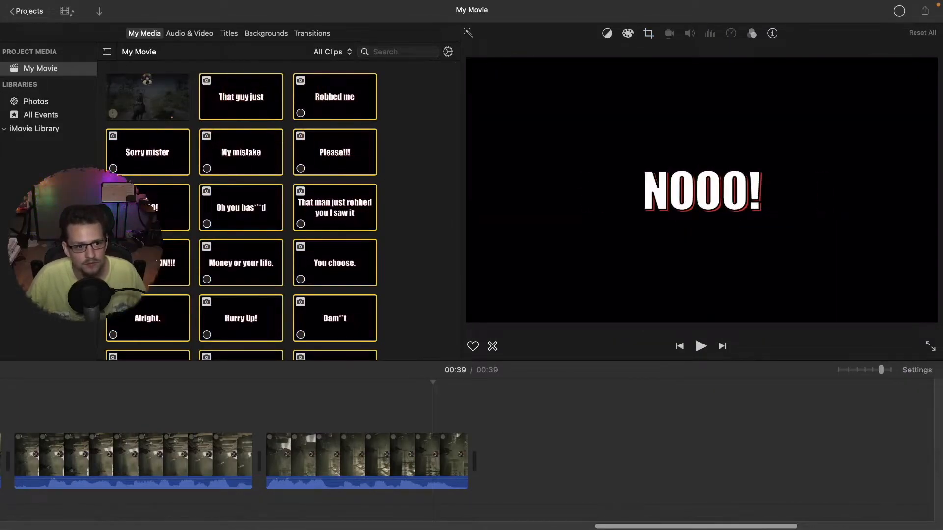
- Overlay the "That guy just" caption image above the opening gameplay clip, starting about one second before the 00:03 playhead
{"action": "scroll", "coordinate": [344, 221], "scroll_direction": "down", "scroll_amount": 5}
{"action": "scroll", "coordinate": [344, 422], "scroll_direction": "left", "scroll_amount": 20}
{"action": "left_click", "coordinate": [97, 420]}
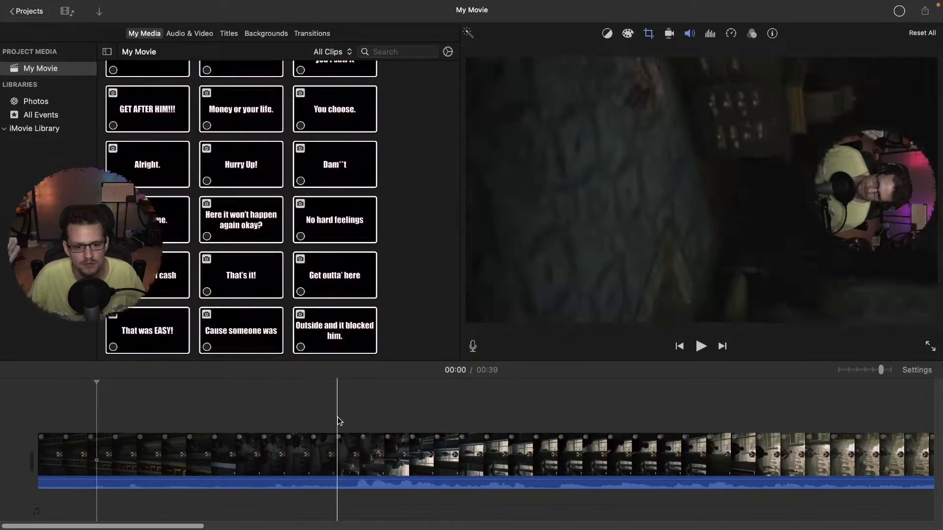
{"action": "left_click", "coordinate": [343, 420]}
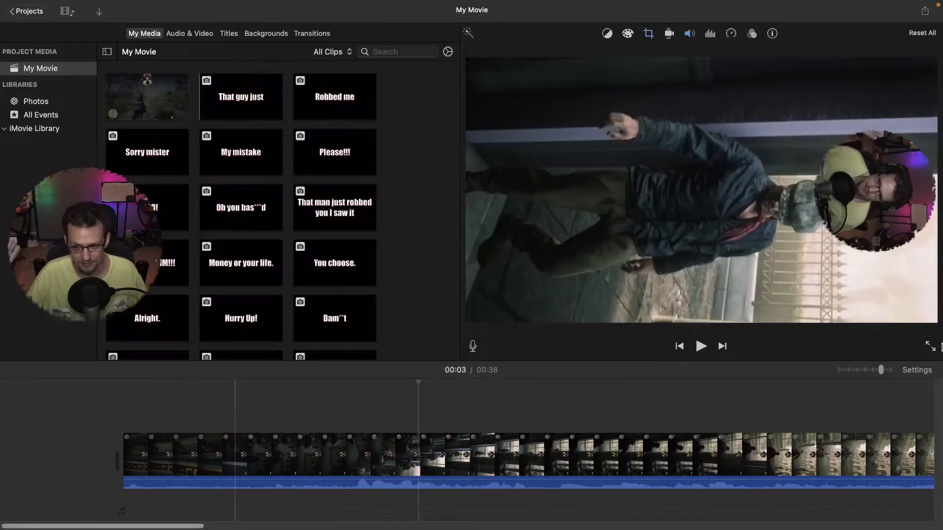
{"action": "left_click_drag", "start_coordinate": [881, 371], "coordinate": [890, 371]}
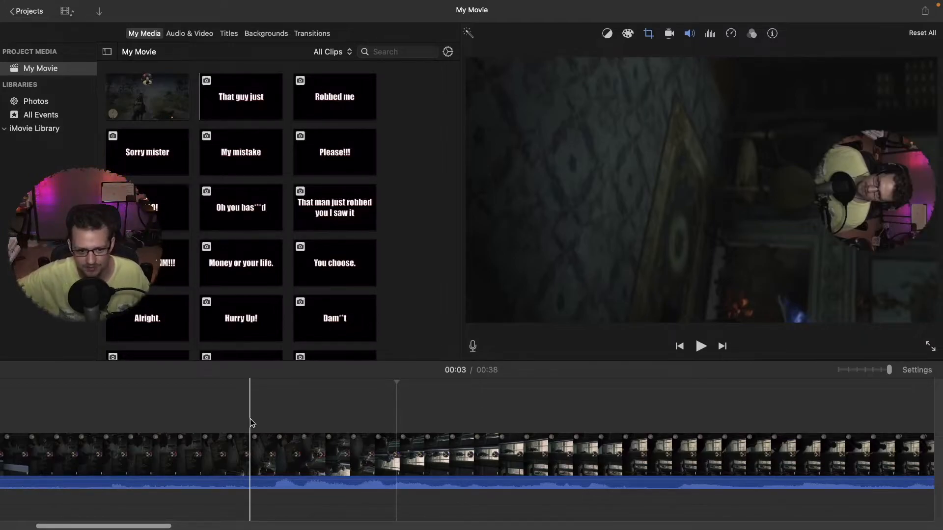
{"action": "left_click", "coordinate": [238, 101]}
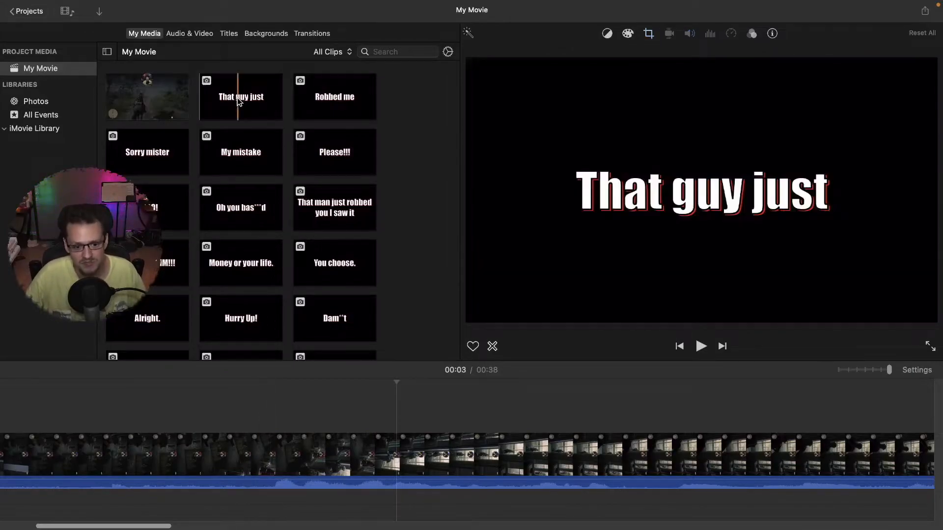
{"action": "left_click", "coordinate": [237, 101]}
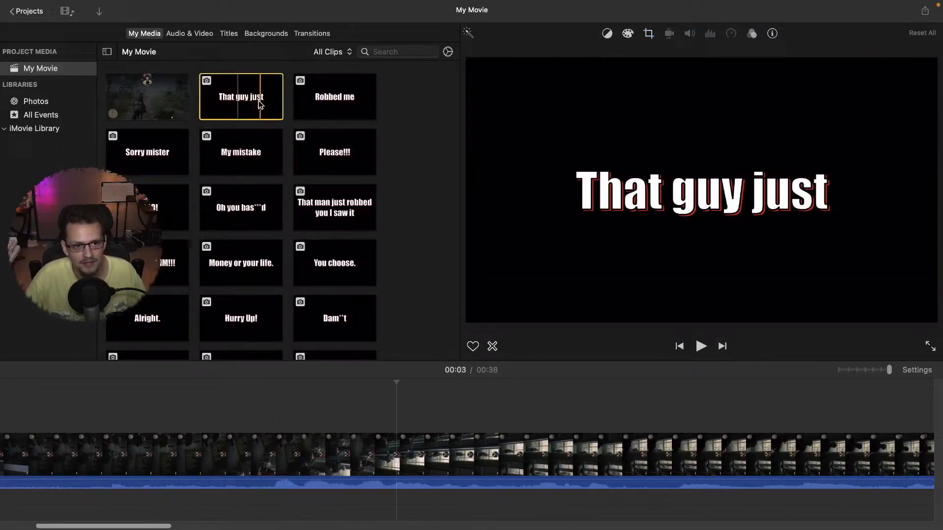
{"action": "left_click_drag", "start_coordinate": [237, 98], "coordinate": [249, 405]}
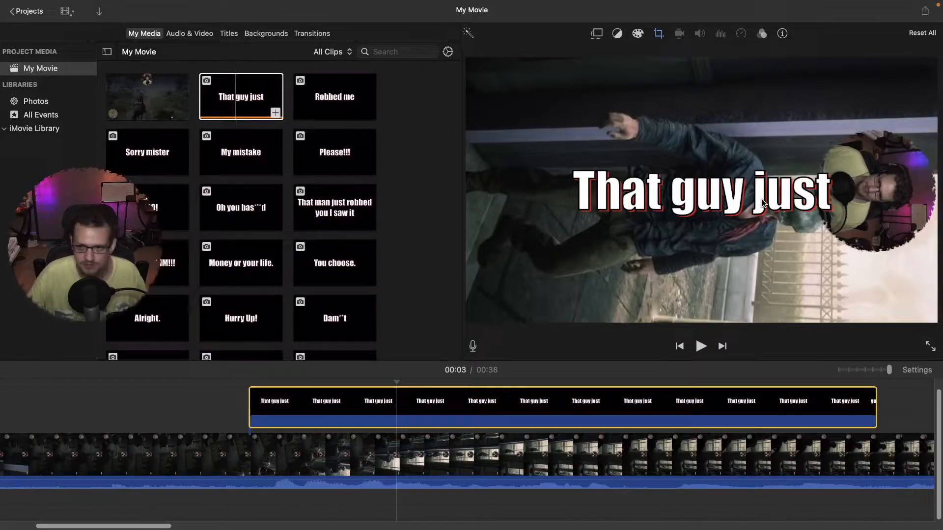
- Rotate the "That guy just" caption image clockwise and set its crop style to Fit
{"action": "left_click", "coordinate": [417, 410]}
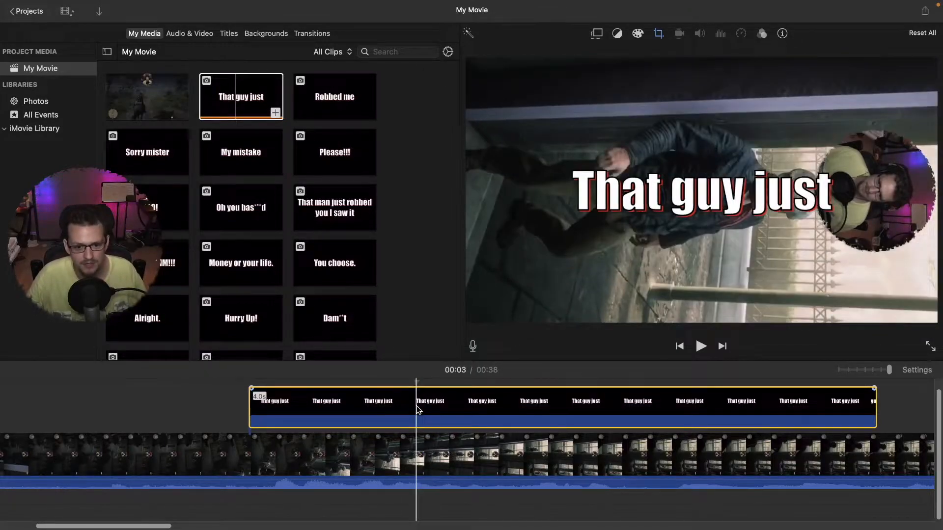
{"action": "left_click", "coordinate": [660, 33]}
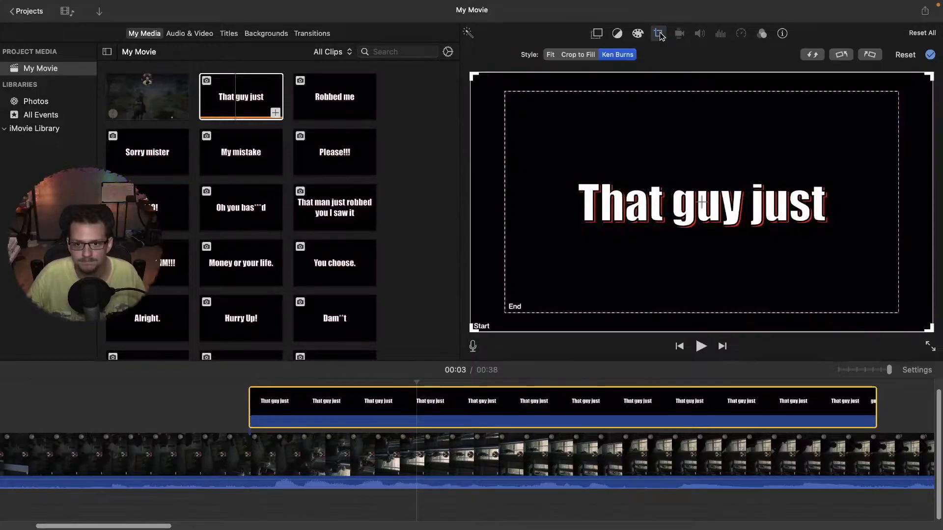
{"action": "left_click", "coordinate": [869, 55]}
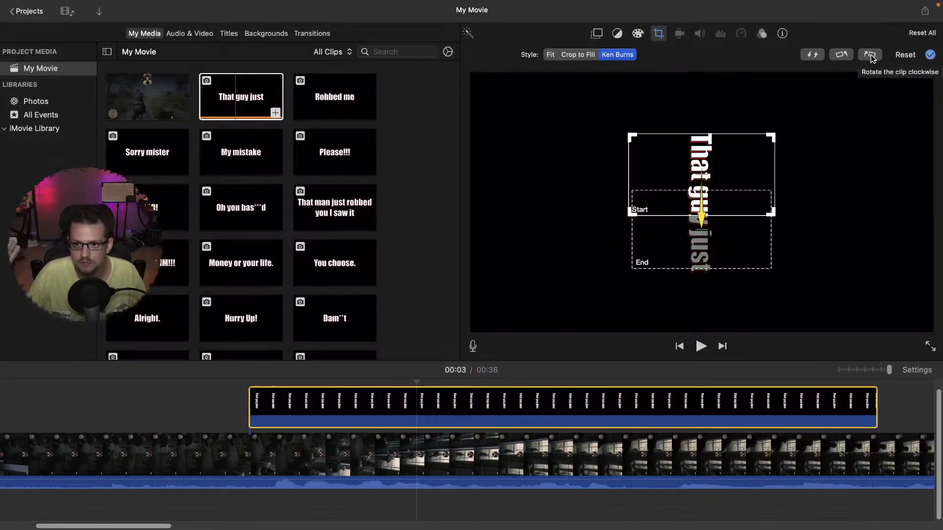
{"action": "left_click", "coordinate": [551, 56]}
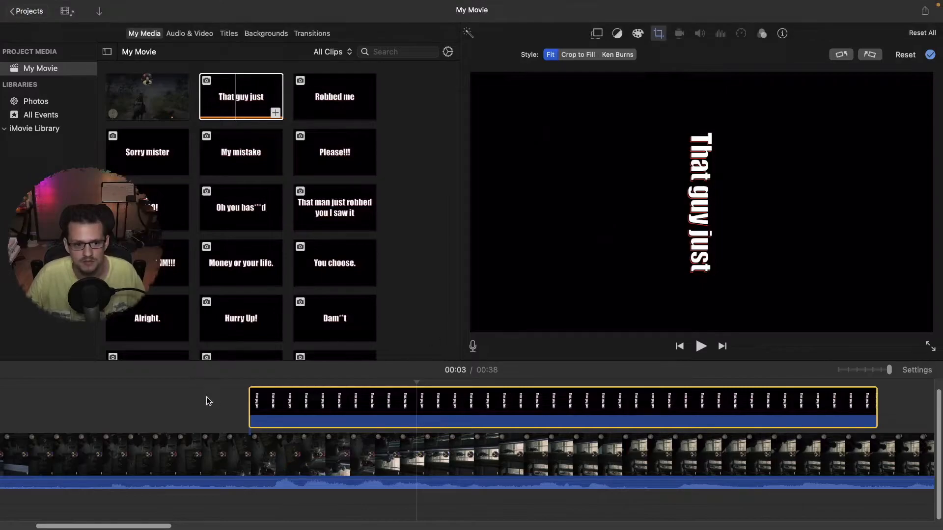
- Make the "That guy just" caption a Picture in Picture overlay, enlarge it to about twice its size and centre it across the rotated frame
{"action": "left_click", "coordinate": [597, 34]}
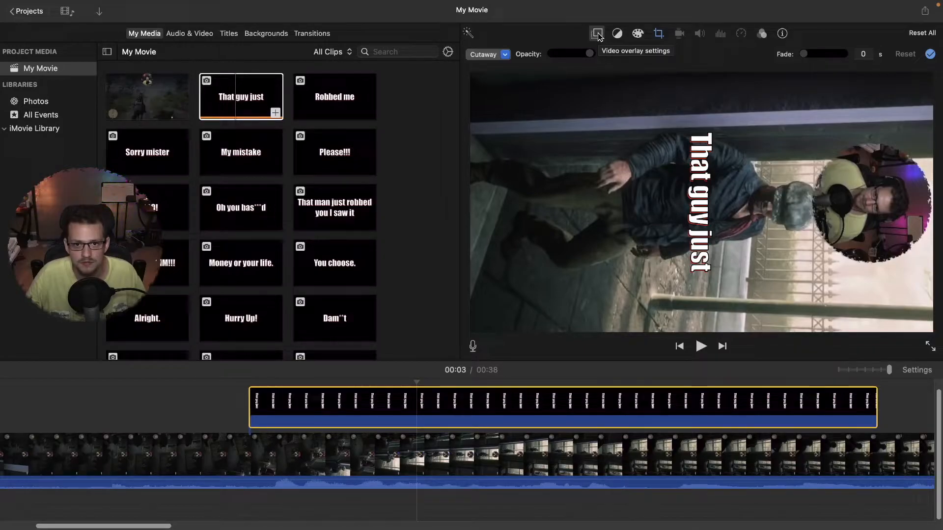
{"action": "left_click", "coordinate": [505, 55]}
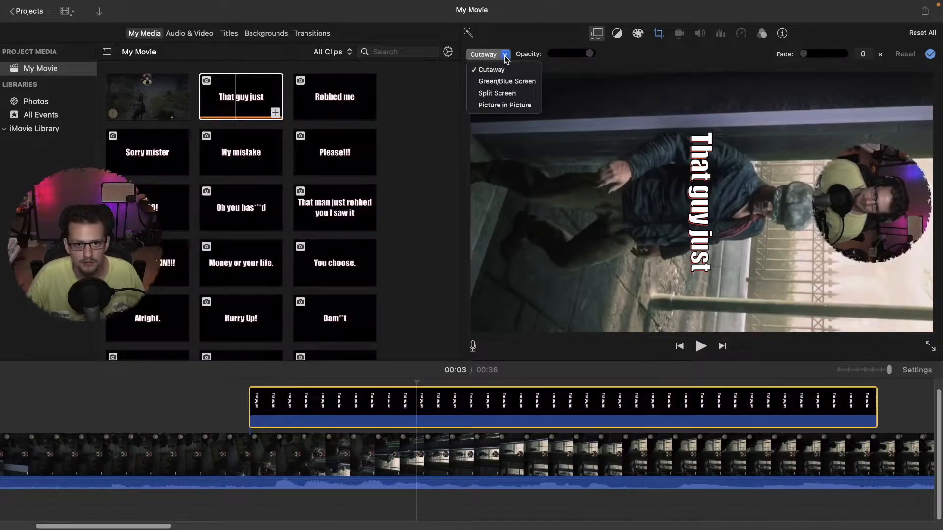
{"action": "left_click", "coordinate": [498, 105]}
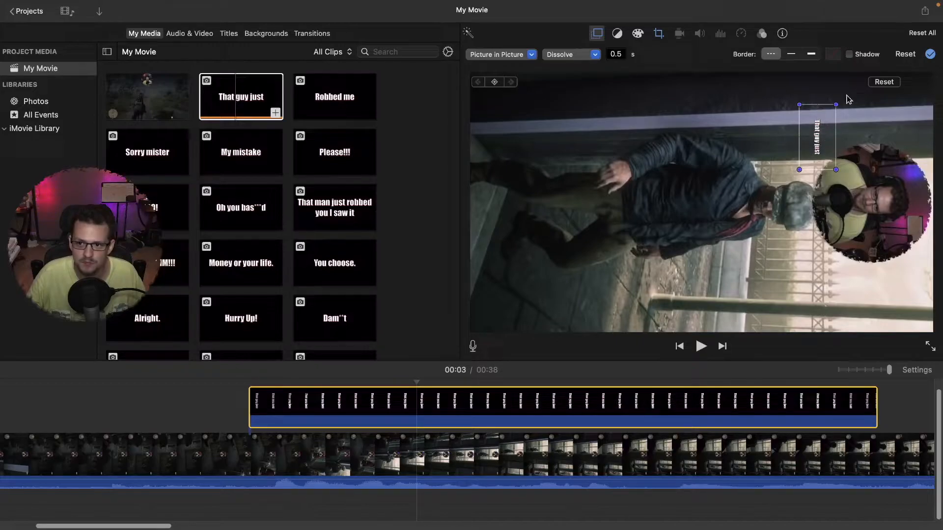
{"action": "left_click_drag", "start_coordinate": [800, 169], "coordinate": [766, 229]}
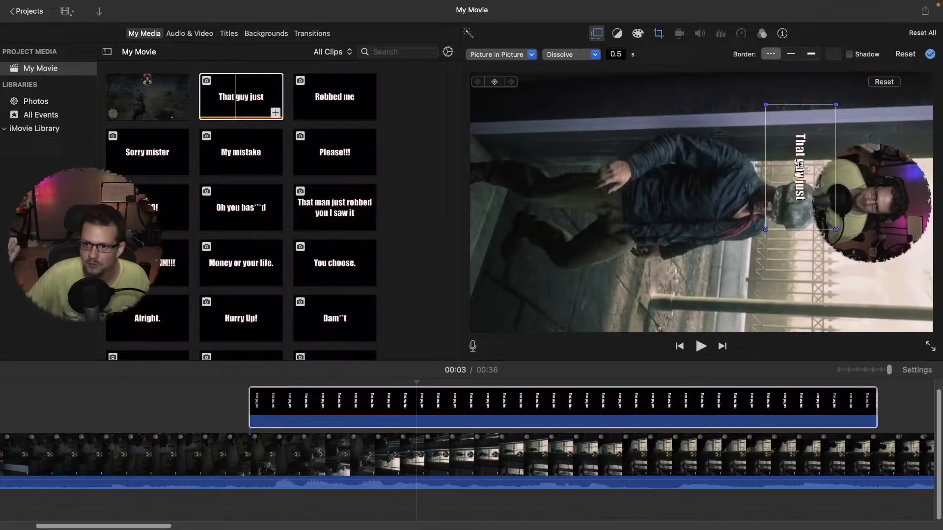
{"action": "left_click_drag", "start_coordinate": [765, 229], "coordinate": [759, 244]}
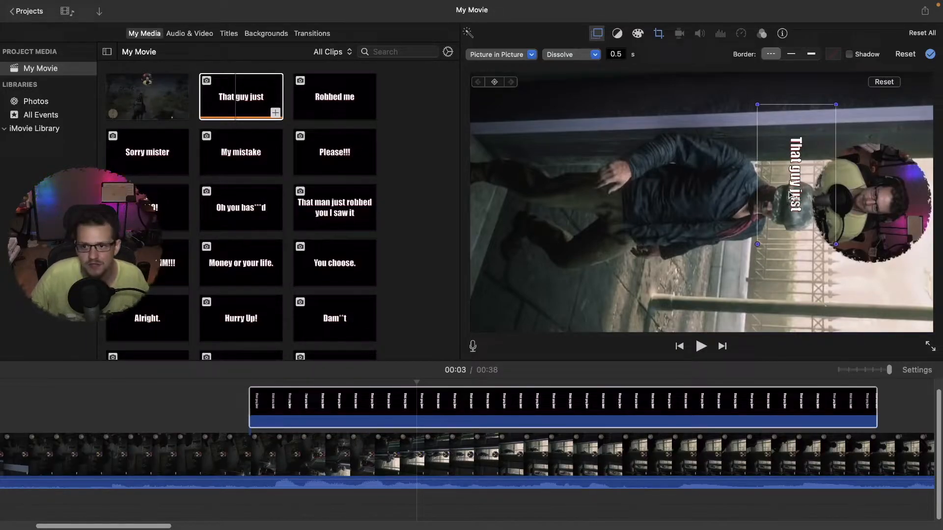
{"action": "left_click_drag", "start_coordinate": [796, 195], "coordinate": [795, 221]}
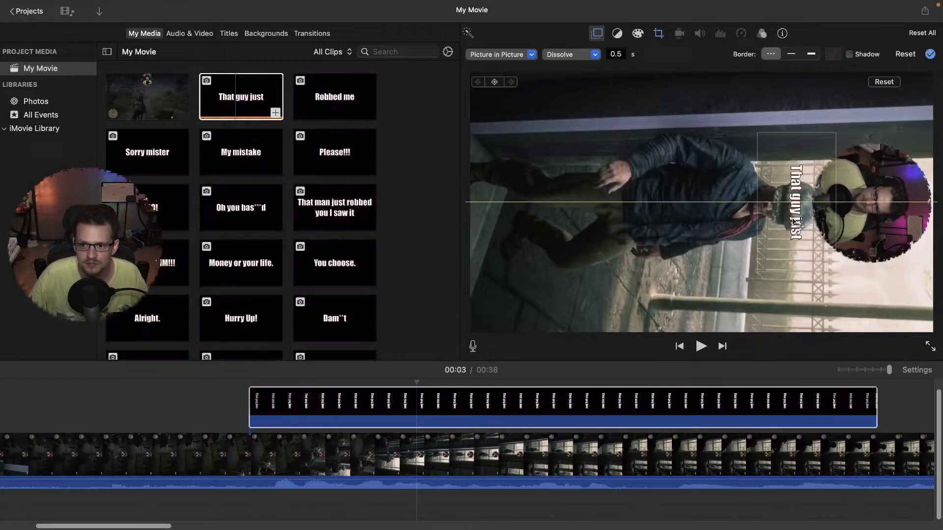
- Reposition the caption along the centre guide to the lower-middle of the rotated picture, beside the character's outstretched hand
{"action": "left_click_drag", "start_coordinate": [747, 226], "coordinate": [486, 224]}
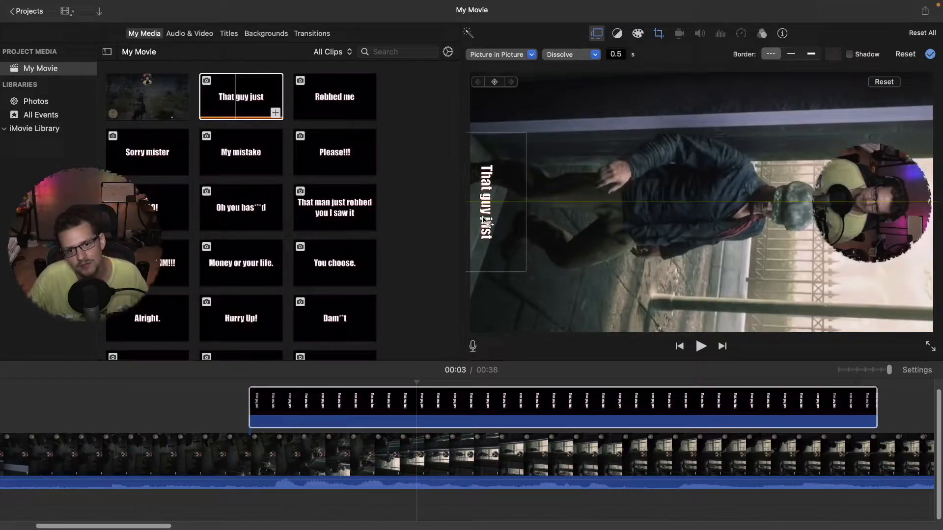
{"action": "left_click_drag", "start_coordinate": [486, 224], "coordinate": [487, 224]}
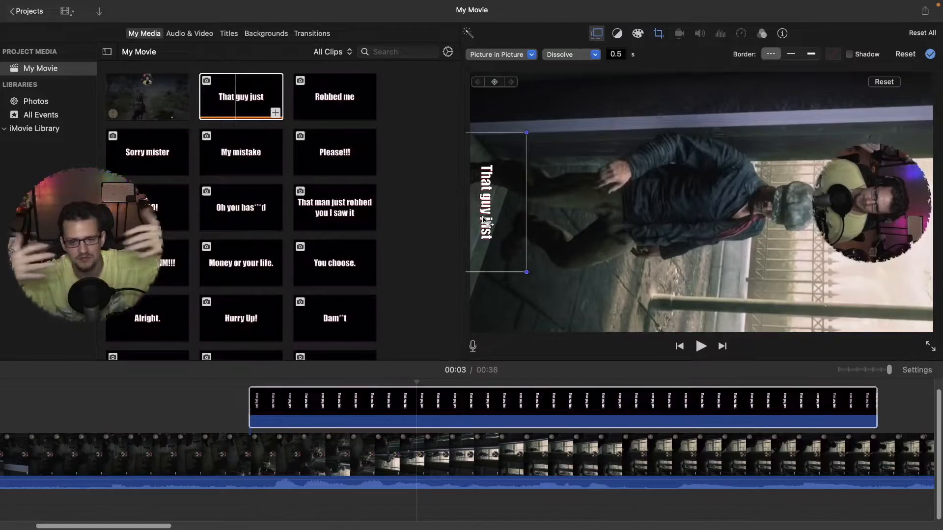
{"action": "left_click_drag", "start_coordinate": [486, 223], "coordinate": [706, 225]}
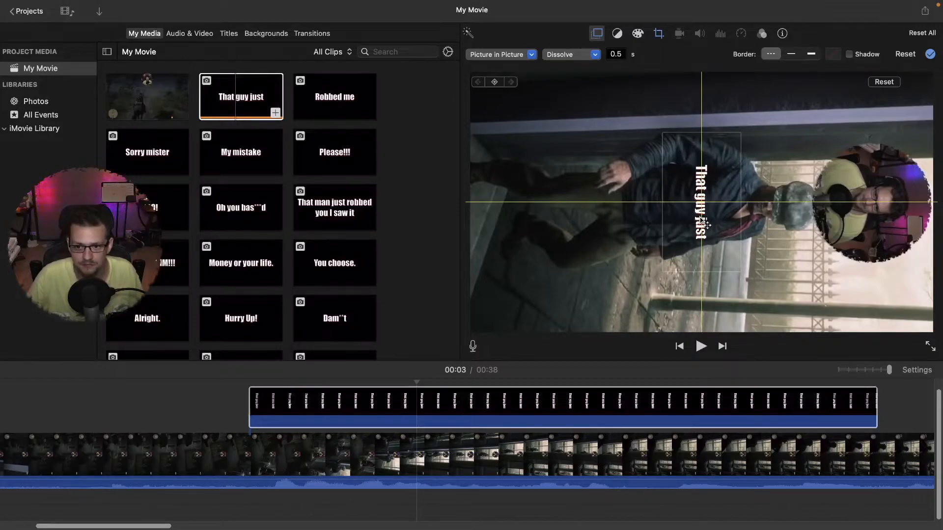
{"action": "left_click_drag", "start_coordinate": [706, 225], "coordinate": [664, 225]}
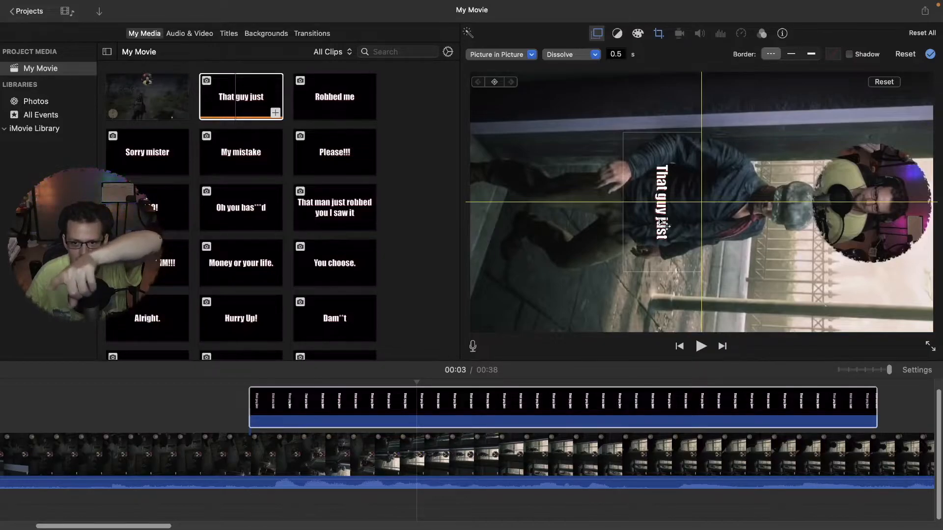
{"action": "left_click_drag", "start_coordinate": [664, 226], "coordinate": [584, 227]}
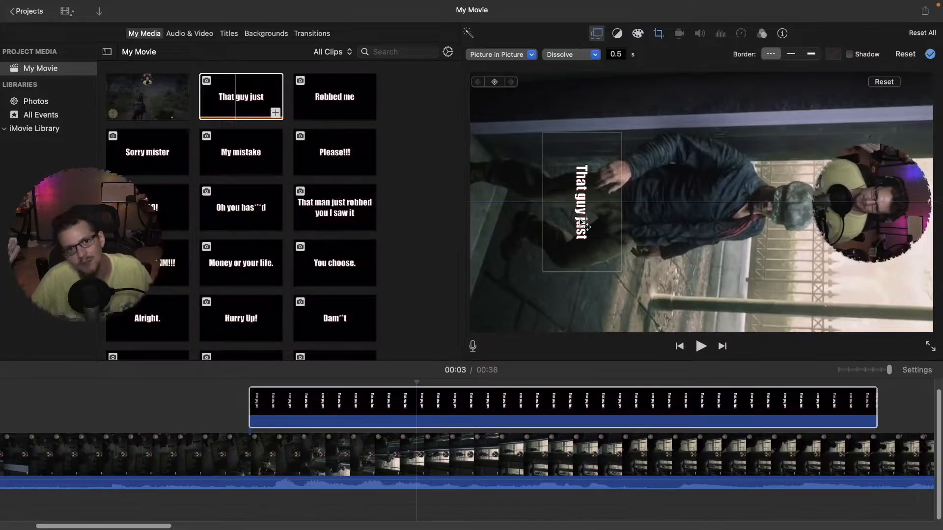
{"action": "left_click_drag", "start_coordinate": [583, 223], "coordinate": [591, 222]}
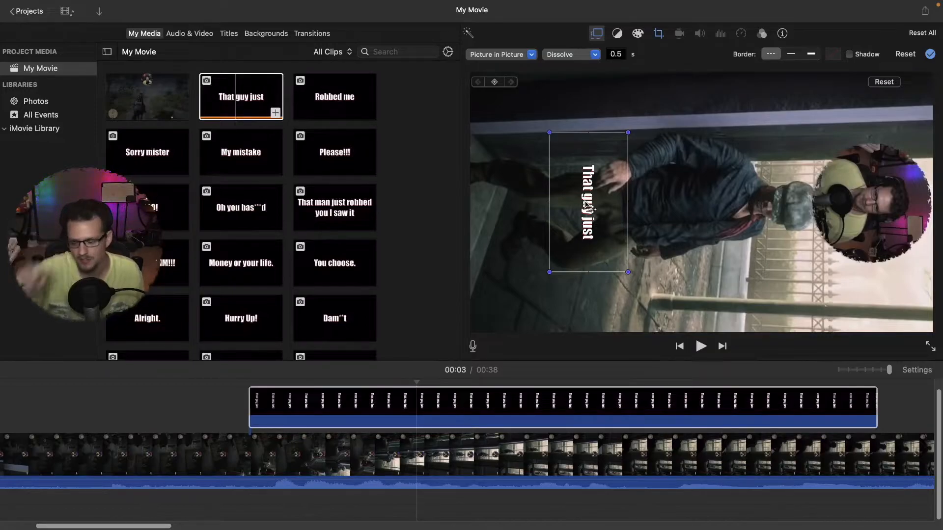
{"action": "left_click_drag", "start_coordinate": [590, 209], "coordinate": [596, 209]}
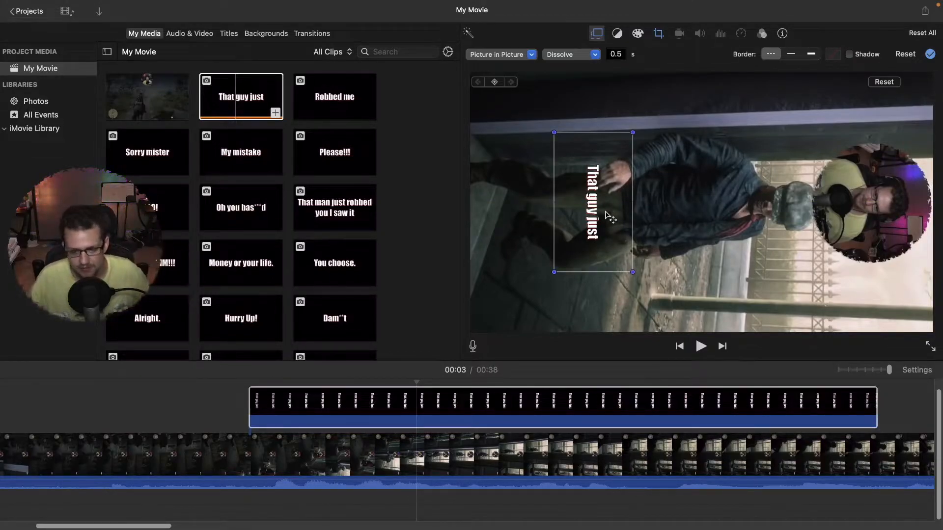
- Reduce the "That guy just" overlay's dissolve to 0 seconds by removing its video fade-in
{"action": "left_click", "coordinate": [429, 217]}
{"action": "left_click", "coordinate": [277, 406]}
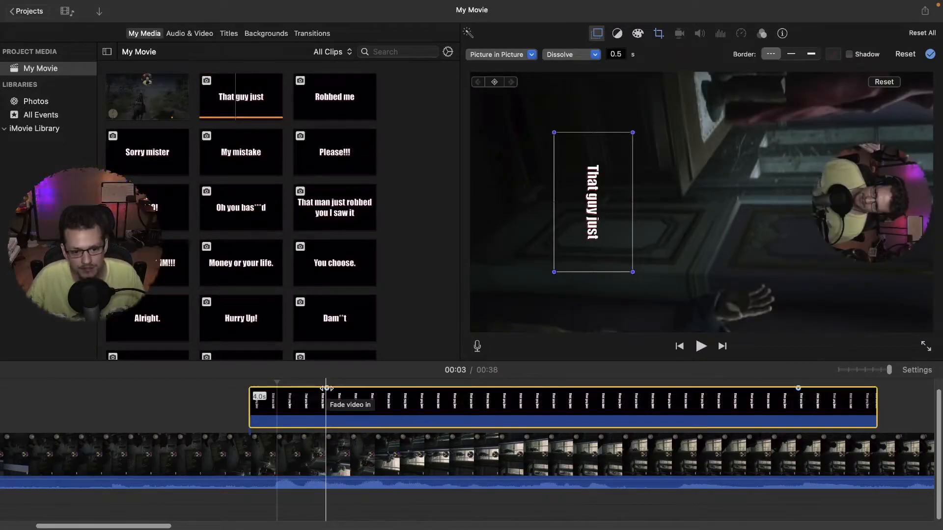
{"action": "left_click_drag", "start_coordinate": [326, 388], "coordinate": [240, 393]}
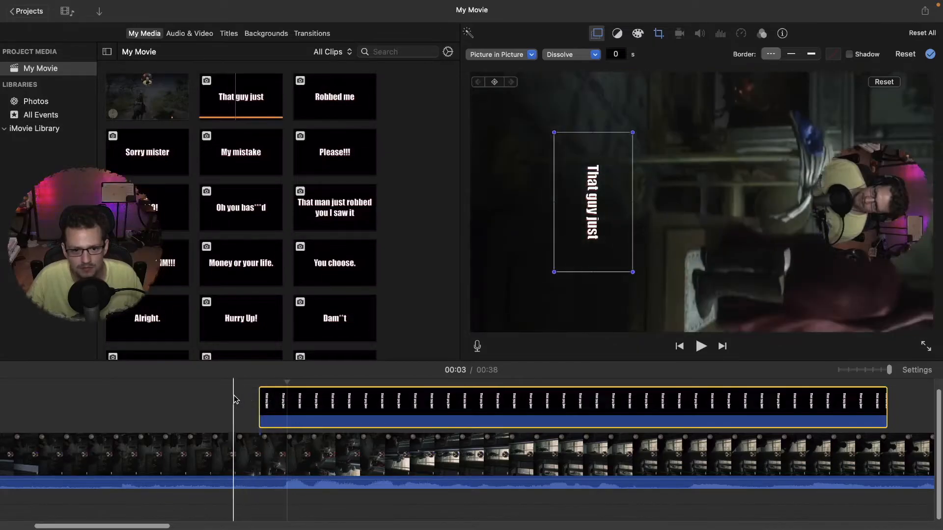
- Play the captioned section, then split "That guy just" where the phrase ends, about 0.6 s in, and delete the remainder
{"action": "left_click", "coordinate": [225, 396]}
{"action": "key", "text": "space"}
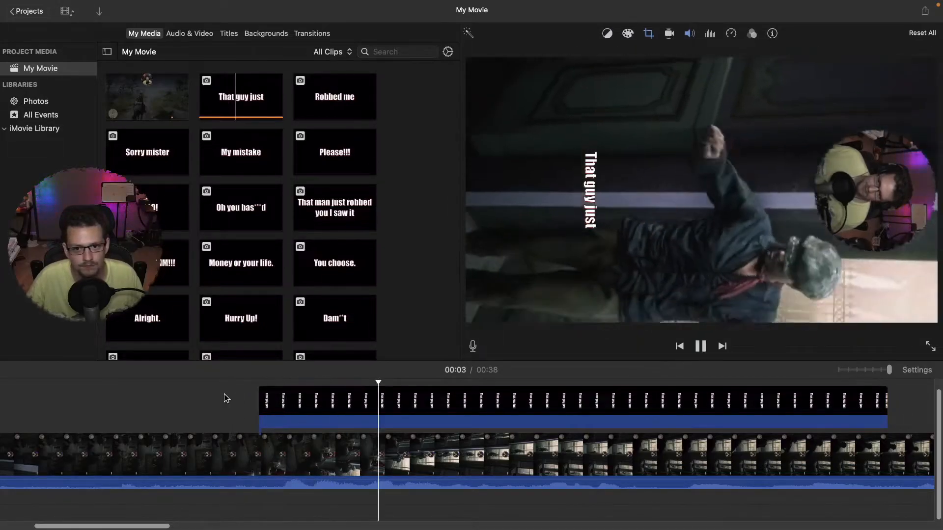
{"action": "left_click", "coordinate": [274, 400]}
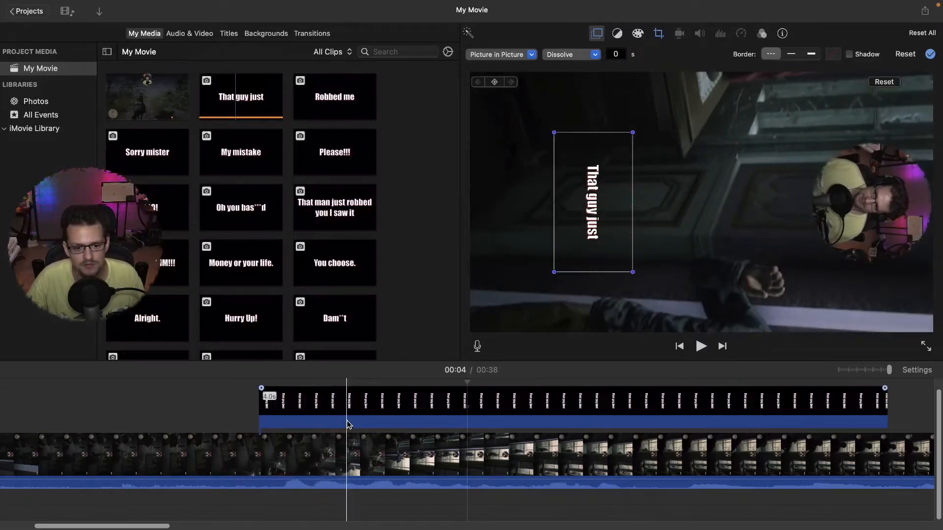
{"action": "left_click", "coordinate": [350, 424]}
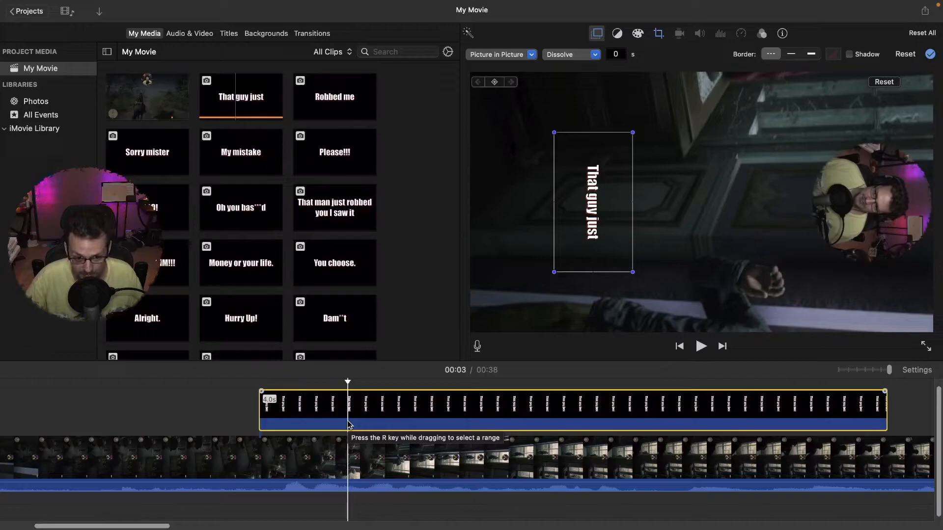
{"action": "key", "text": "super+b"}
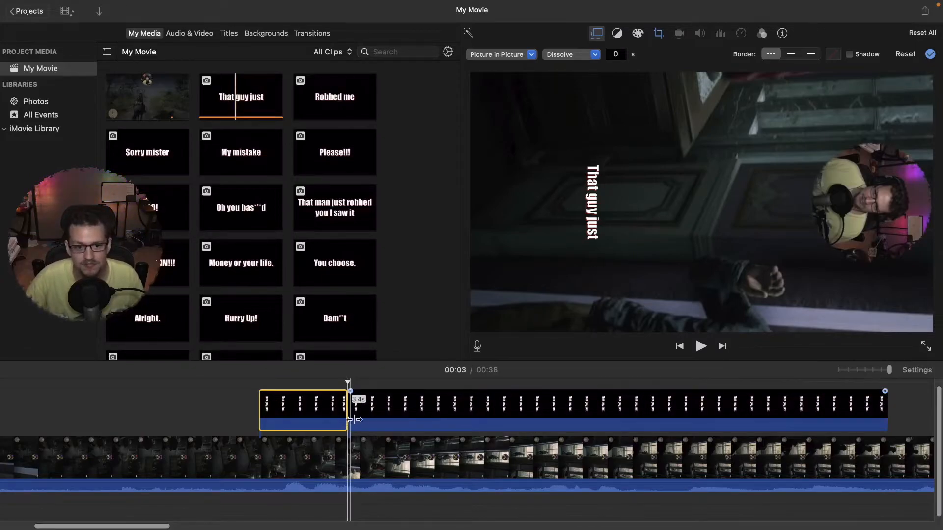
{"action": "left_click", "coordinate": [385, 418]}
{"action": "key", "text": "Delete"}
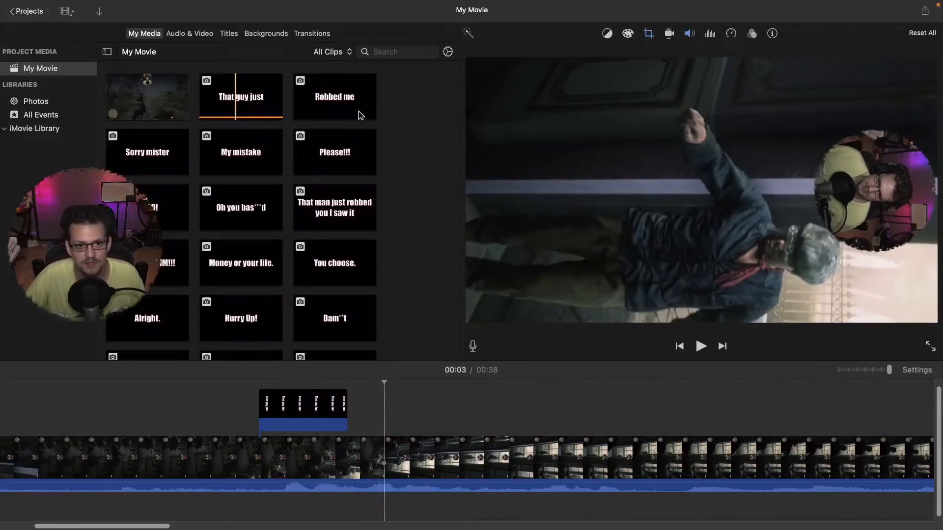
- Add the "Robbed me" image directly after the first caption and paste the "That guy just" overlay adjustments onto it
{"action": "left_click_drag", "start_coordinate": [341, 101], "coordinate": [350, 407]}
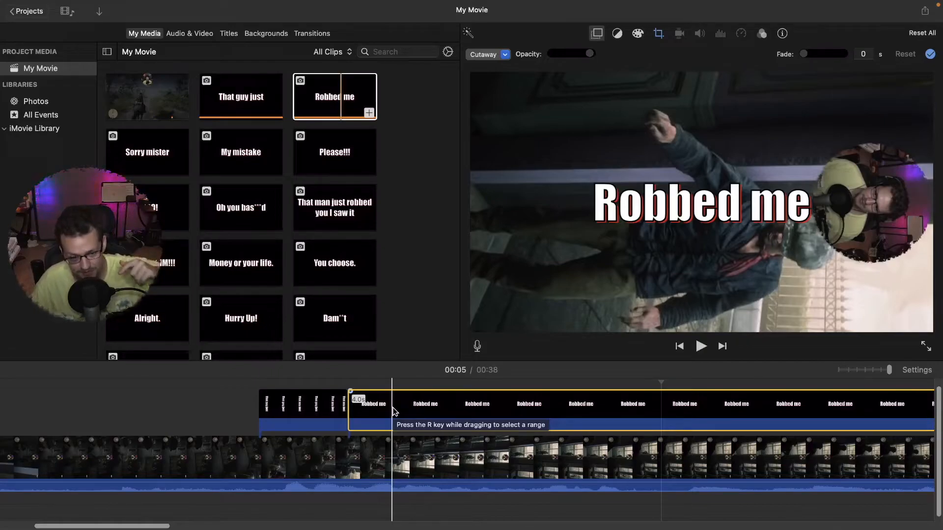
{"action": "left_click", "coordinate": [317, 412]}
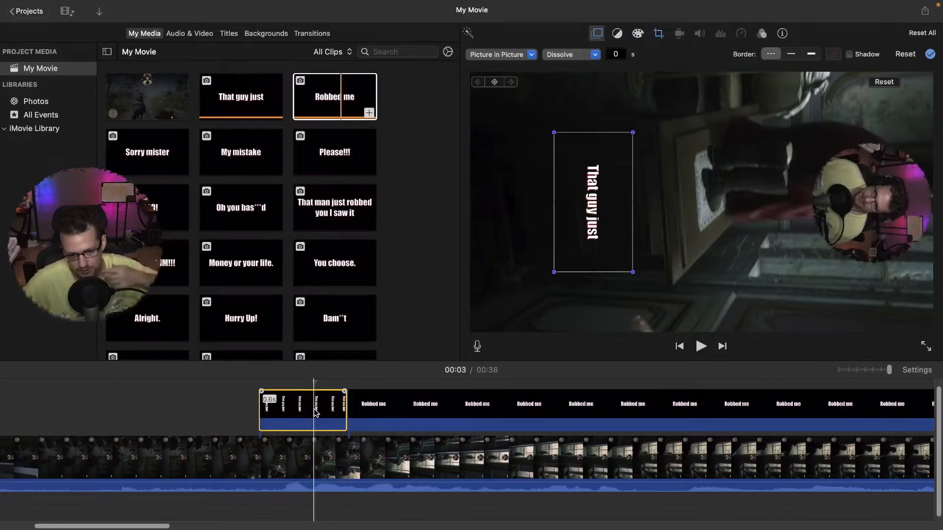
{"action": "left_click", "coordinate": [376, 410]}
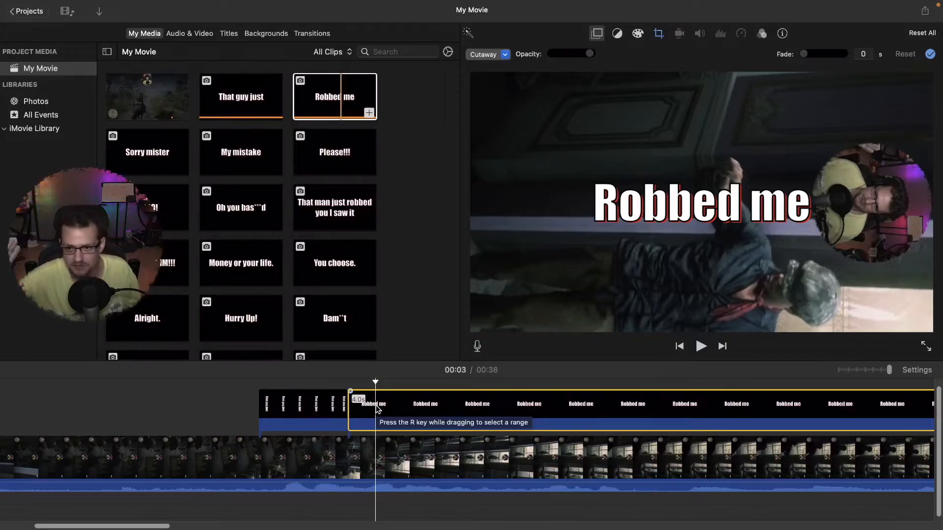
{"action": "key", "text": "alt+super+v"}
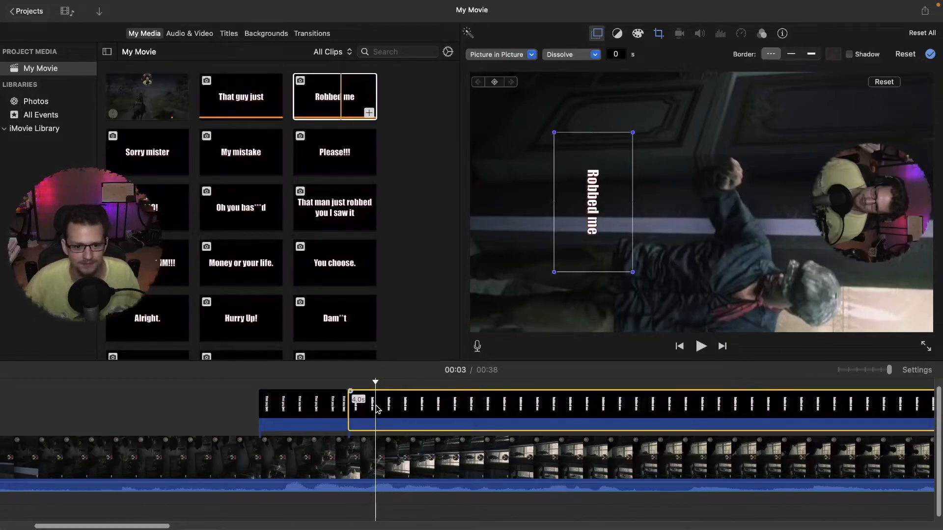
- Split the "Robbed me" caption just before the 00:04 mark and delete the excess part
{"action": "left_click", "coordinate": [409, 418]}
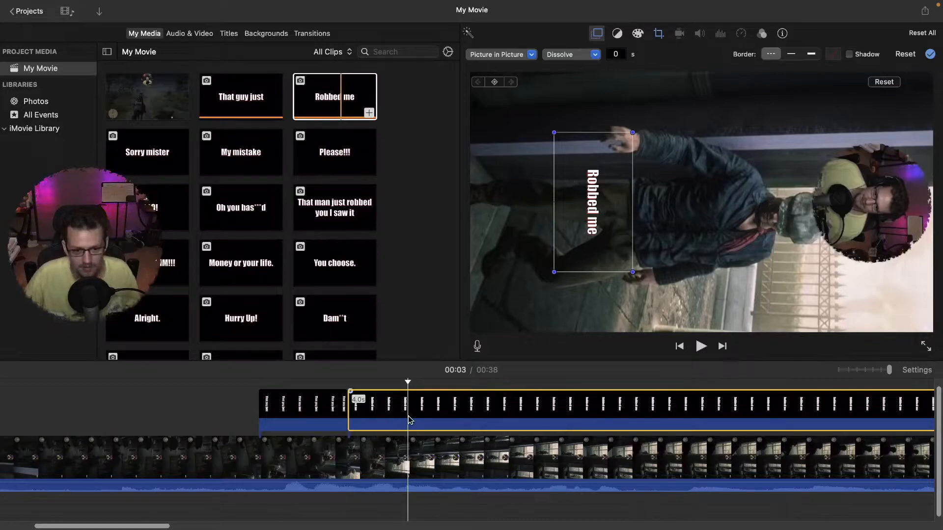
{"action": "key", "text": "super+b"}
{"action": "left_click", "coordinate": [451, 420]}
{"action": "key", "text": "Delete"}
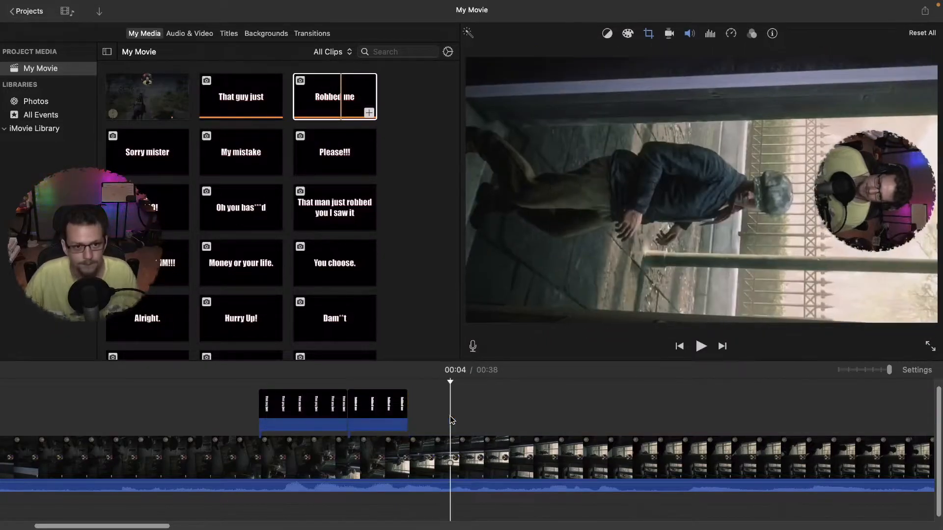
- Place the "Sorry mister" image directly after "Robbed me" and play the captions back to check their timing
{"action": "left_click_drag", "start_coordinate": [149, 155], "coordinate": [410, 410]}
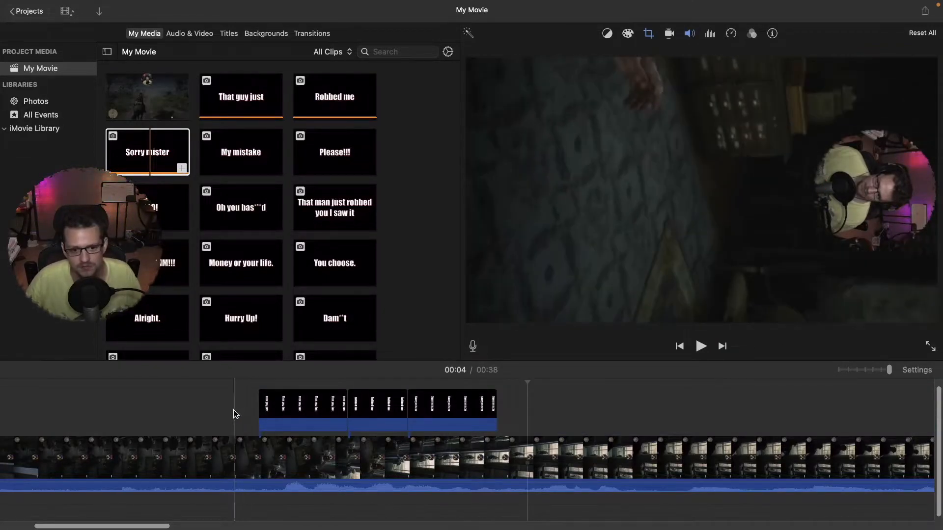
{"action": "left_click", "coordinate": [234, 411]}
{"action": "key", "text": "space"}
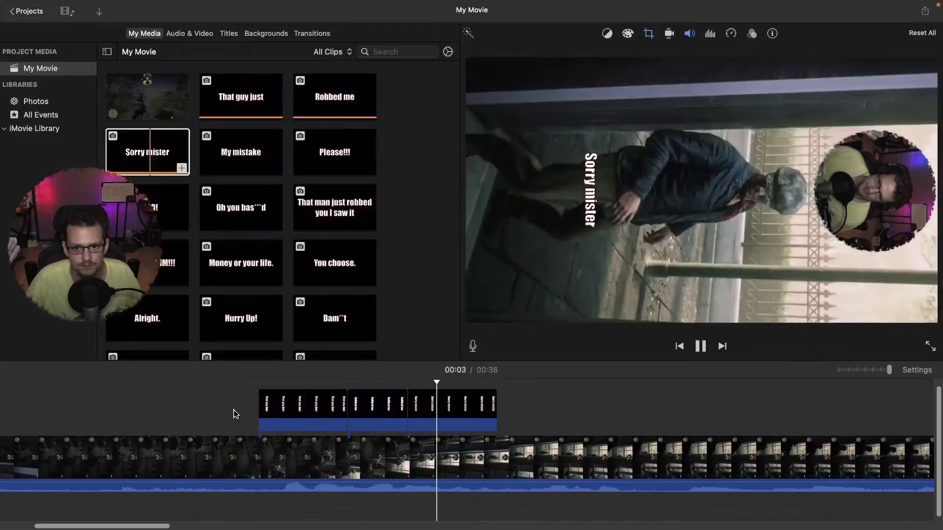
{"action": "left_click", "coordinate": [222, 413]}
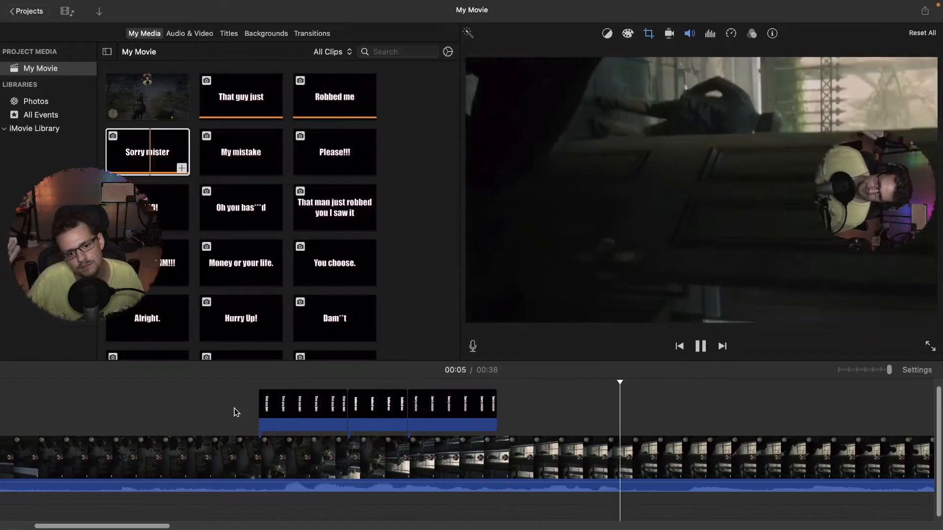
- Delete the leftover portion of the split "My mistake" caption near 00:05
{"action": "left_click", "coordinate": [235, 412]}
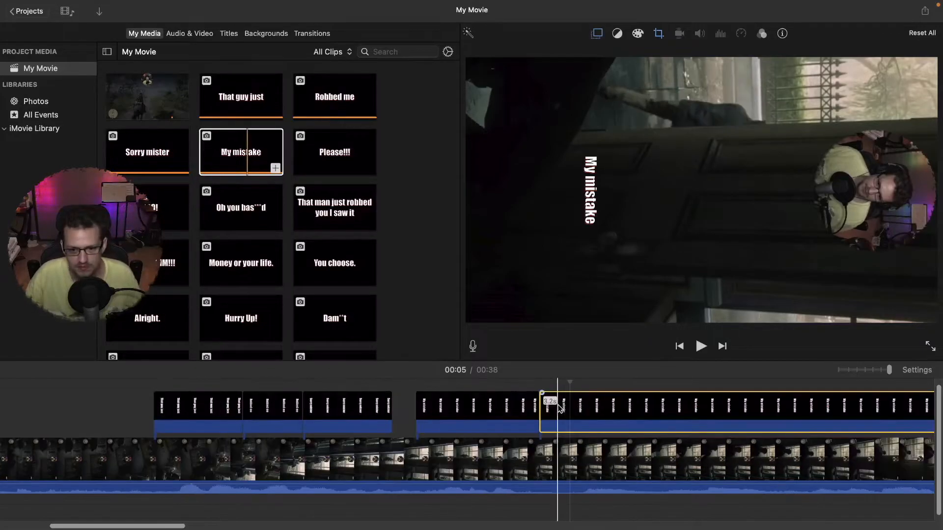
{"action": "key", "text": "Delete"}
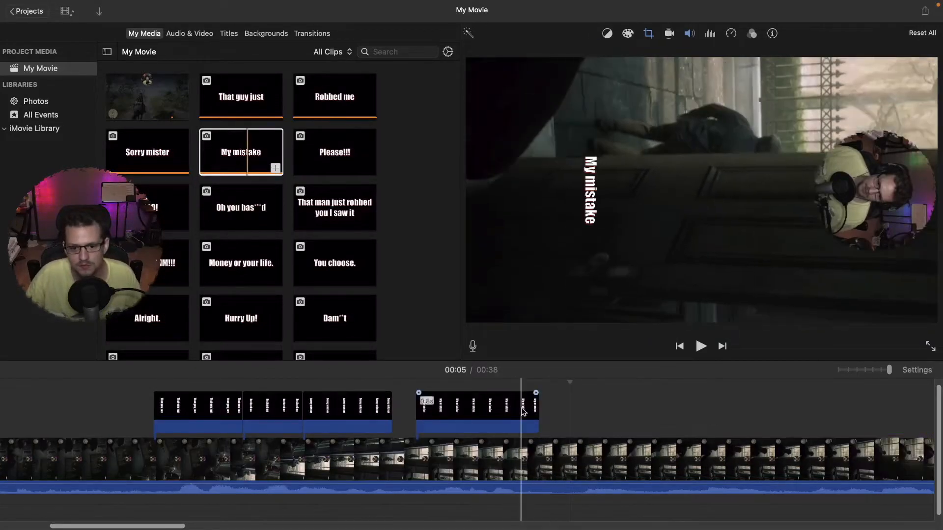
- Try extending the end of the "My mistake" caption to 1.0 s and play it back to check the timing
{"action": "left_click", "coordinate": [413, 411]}
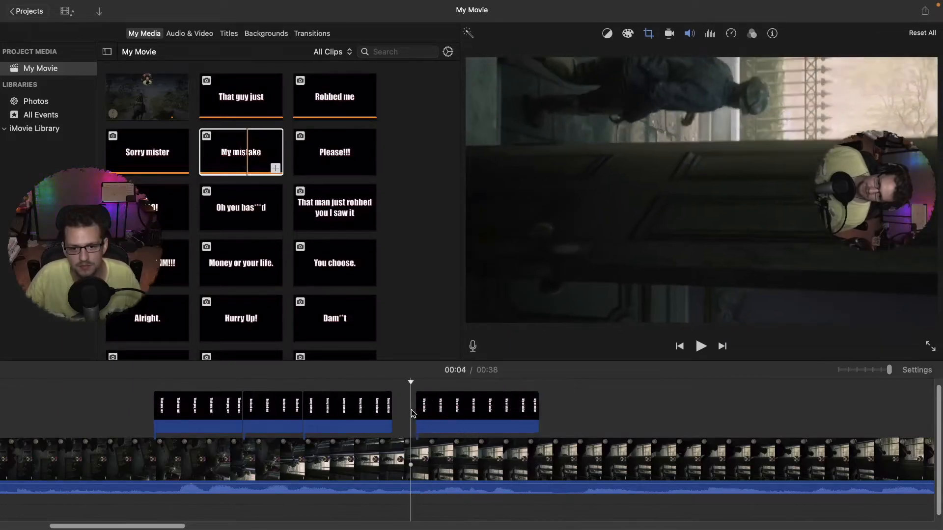
{"action": "key", "text": "space"}
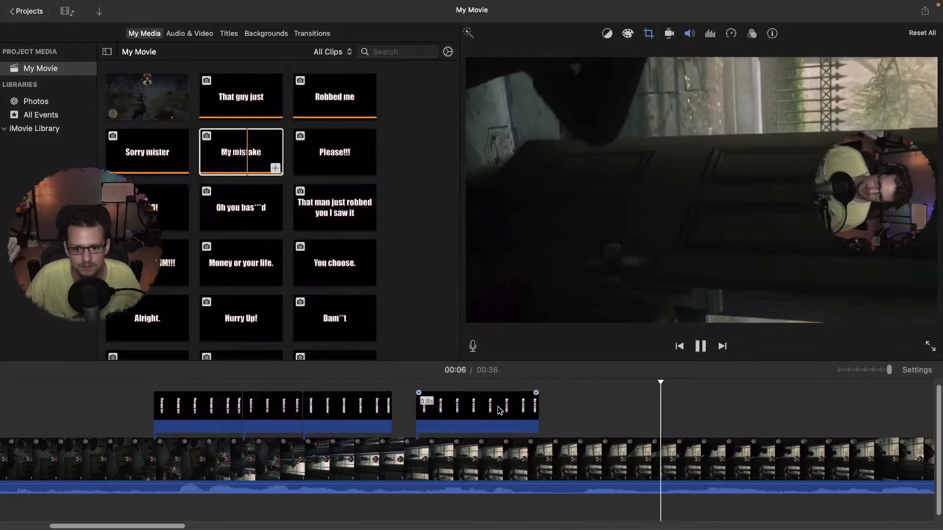
{"action": "scroll", "coordinate": [422, 408], "scroll_direction": "right", "scroll_amount": 5}
{"action": "scroll", "coordinate": [435, 403], "scroll_direction": "left", "scroll_amount": 3}
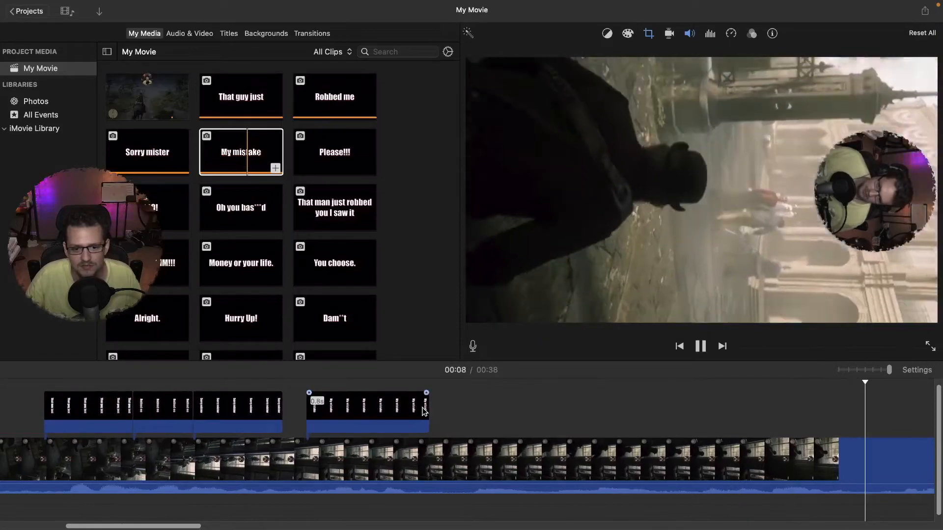
{"action": "left_click_drag", "start_coordinate": [425, 410], "coordinate": [466, 410]}
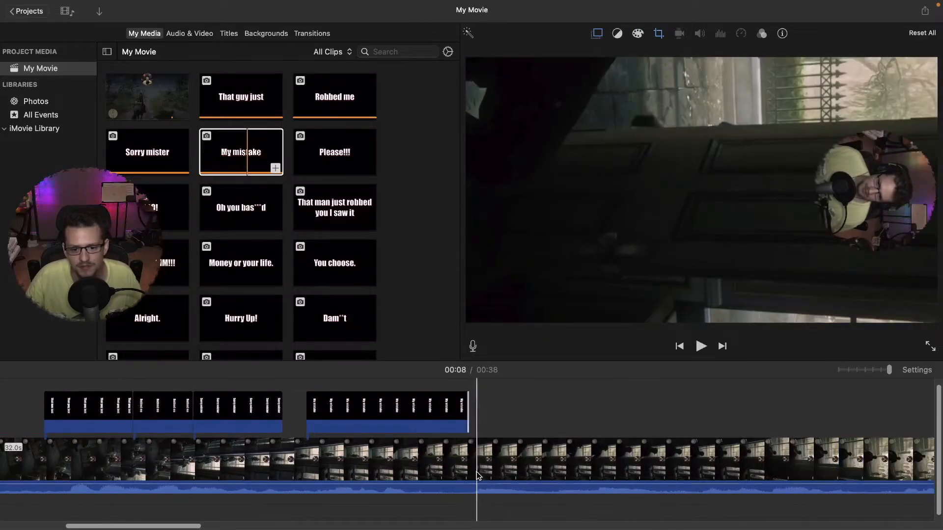
{"action": "left_click", "coordinate": [294, 413]}
{"action": "key", "text": "space"}
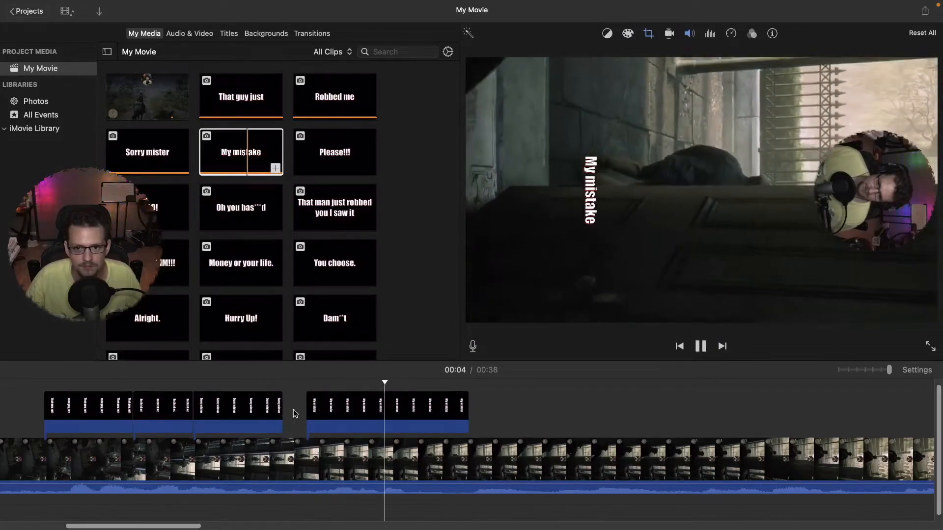
{"action": "key", "text": "space"}
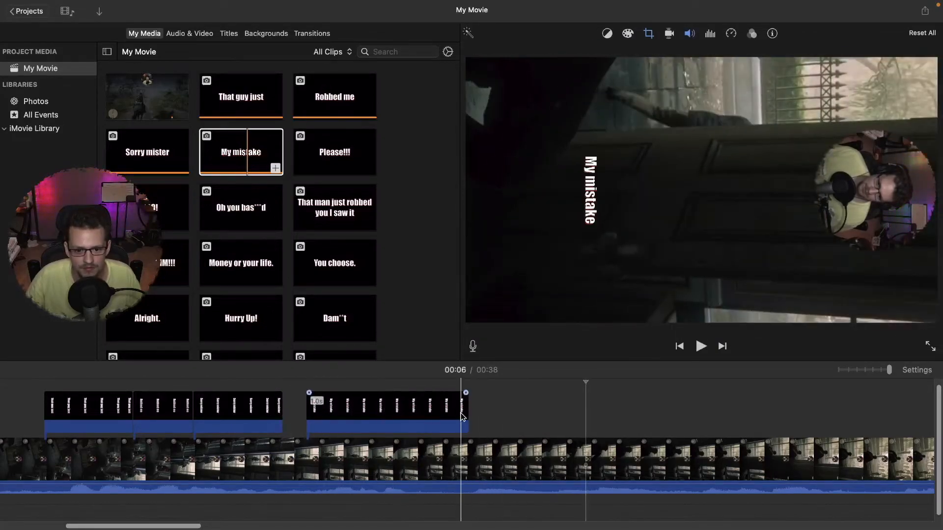
- Shorten the "My mistake" caption to 0.8 s and play it back against the dialogue
{"action": "left_click_drag", "start_coordinate": [467, 416], "coordinate": [427, 416]}
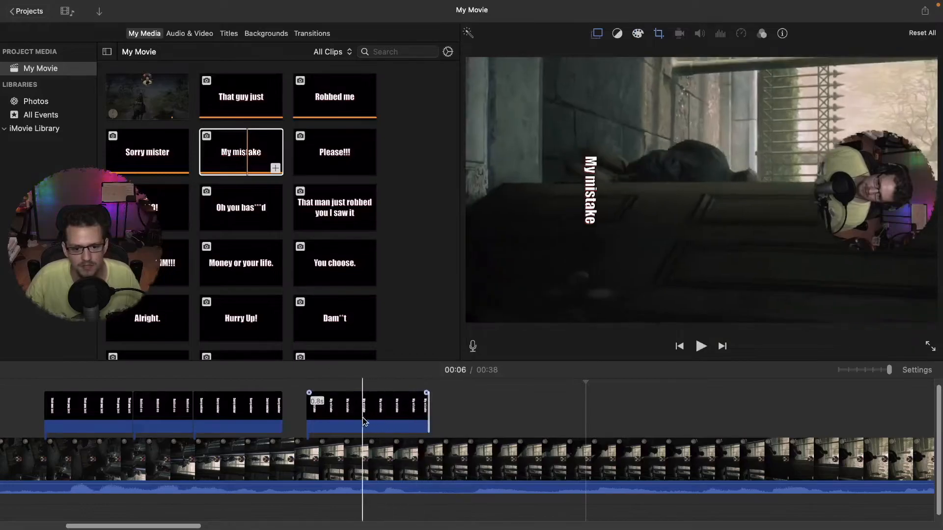
{"action": "left_click", "coordinate": [295, 417]}
{"action": "key", "text": "space"}
{"action": "key", "text": "space"}
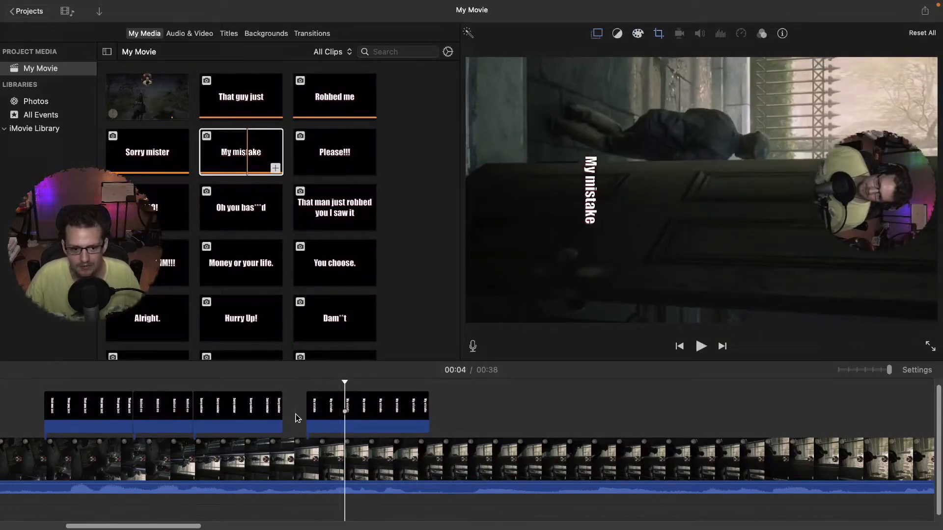
{"action": "key", "text": "space"}
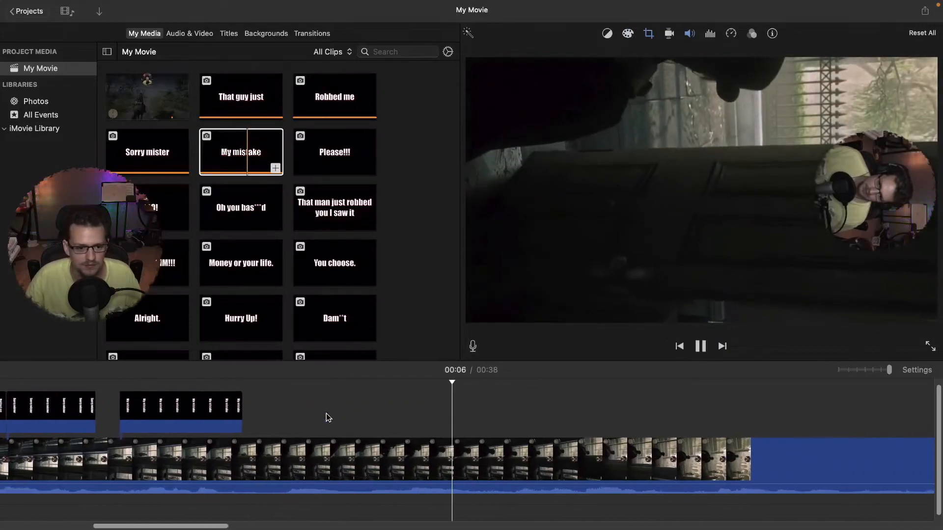
- Trim a sliver more off the end of the "My mistake" caption and replay it to check the timing
{"action": "left_click", "coordinate": [234, 415]}
{"action": "left_click", "coordinate": [234, 414]}
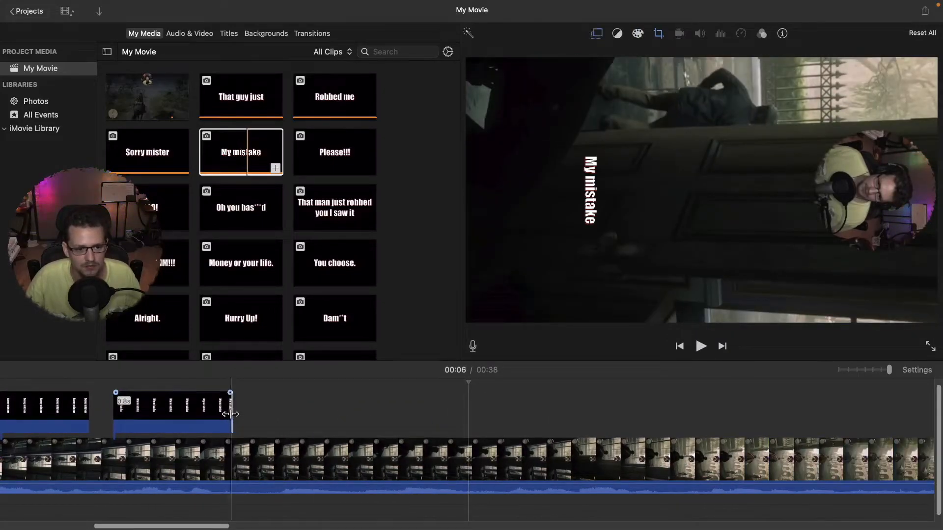
{"action": "left_click", "coordinate": [108, 405]}
{"action": "key", "text": "space"}
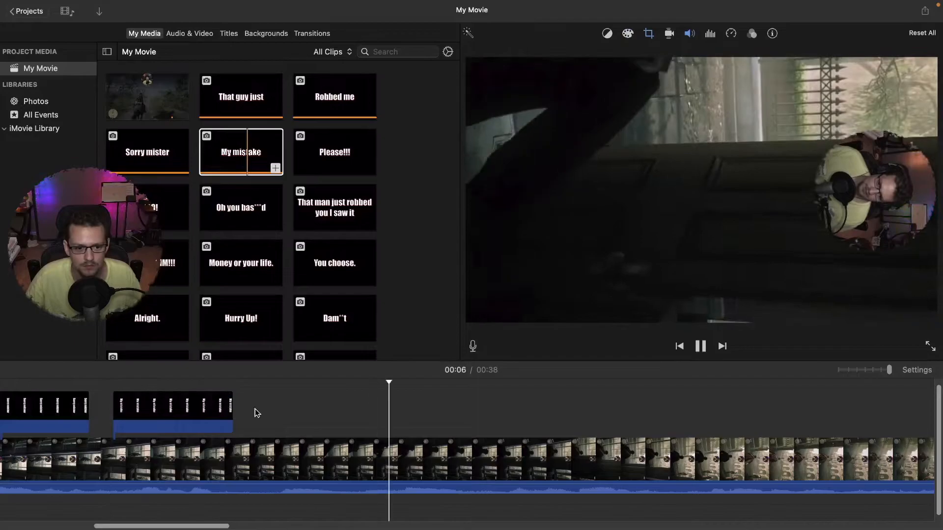
{"action": "key", "text": "space"}
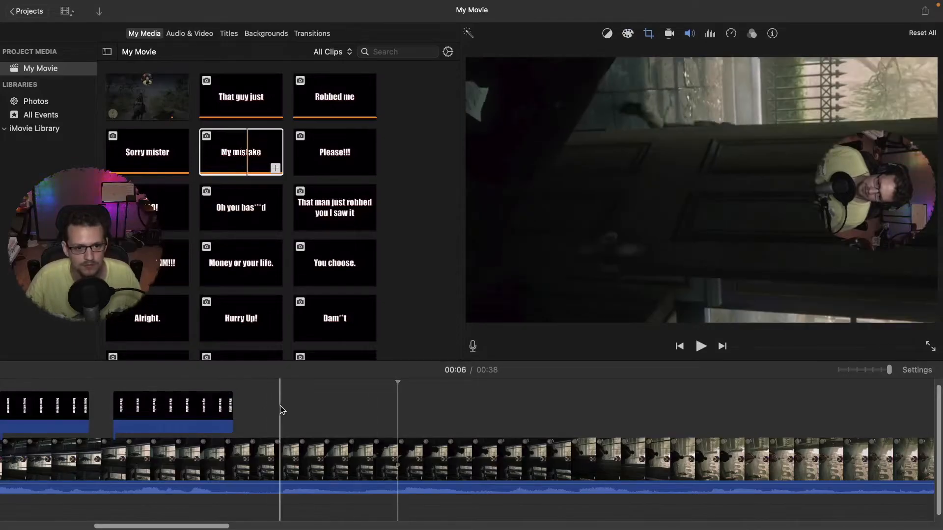
- Place the "Please!!!" image shortly after "My mistake", paste the rotated overlay adjustments onto it and play it back
{"action": "left_click_drag", "start_coordinate": [339, 165], "coordinate": [265, 408]}
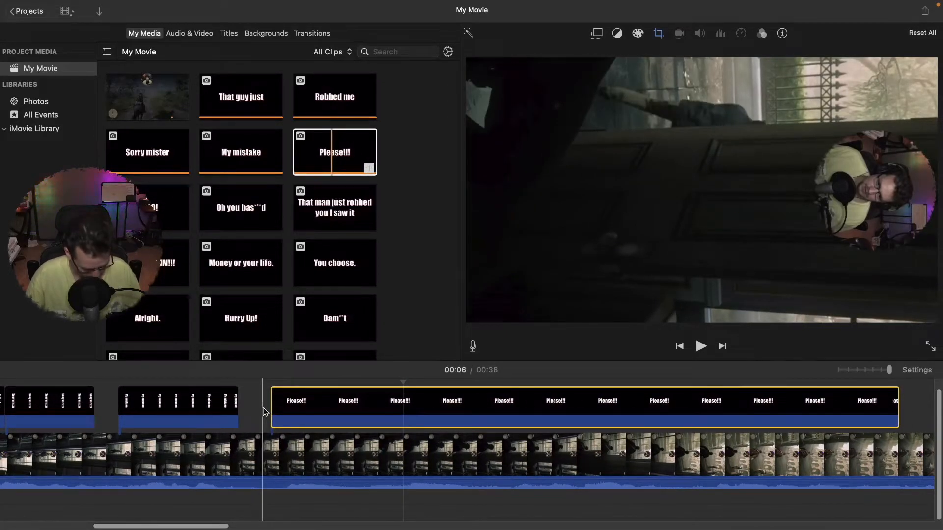
{"action": "left_click", "coordinate": [259, 409]}
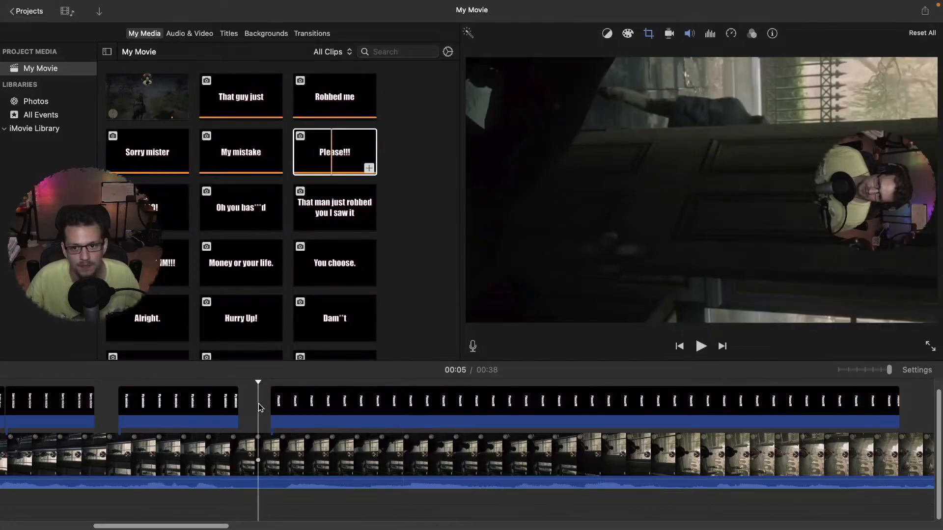
{"action": "key", "text": "space"}
- Split the "Please!!!" caption about 0.5 s after its start and delete the excess part
{"action": "left_click", "coordinate": [278, 400]}
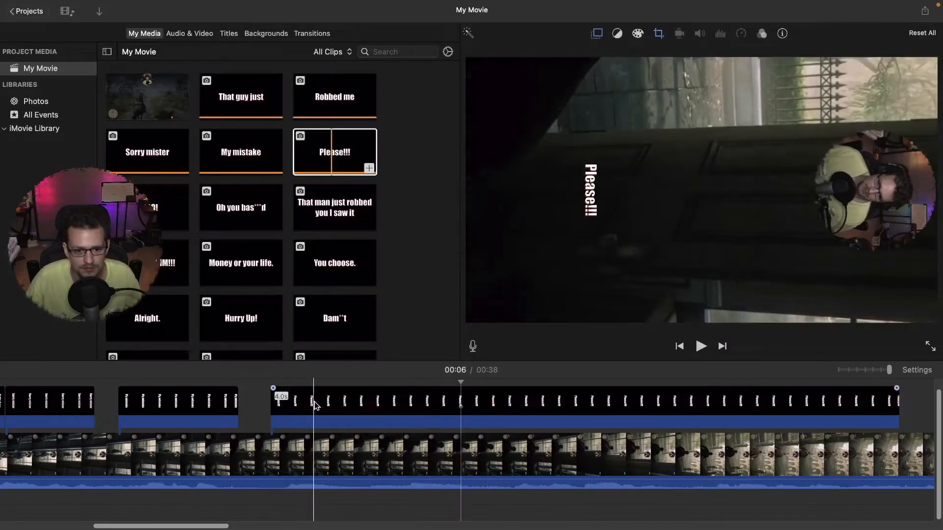
{"action": "key", "text": "super+b"}
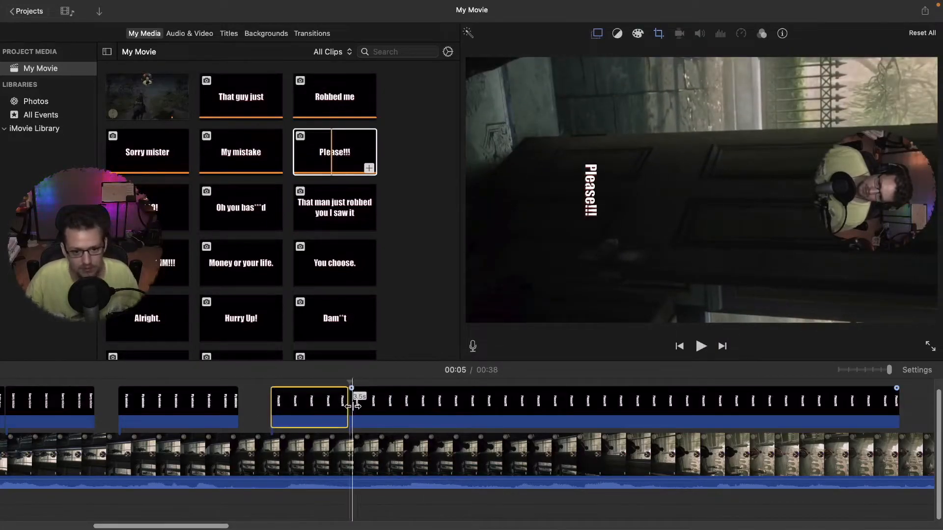
{"action": "left_click", "coordinate": [373, 409]}
{"action": "key", "text": "Delete"}
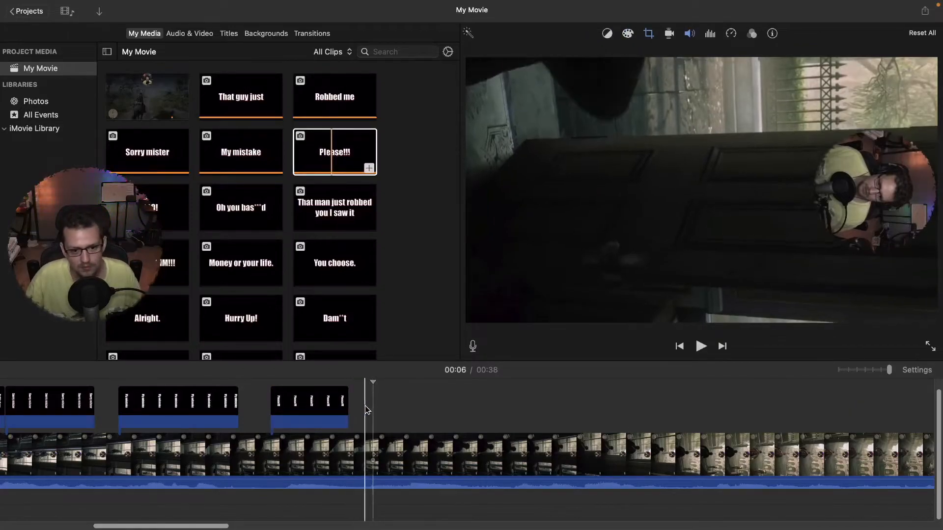
- Place the "NOOO!" image above the footage shortly after "Please!!!" and play that section to find its end point
{"action": "left_click_drag", "start_coordinate": [161, 216], "coordinate": [396, 389]}
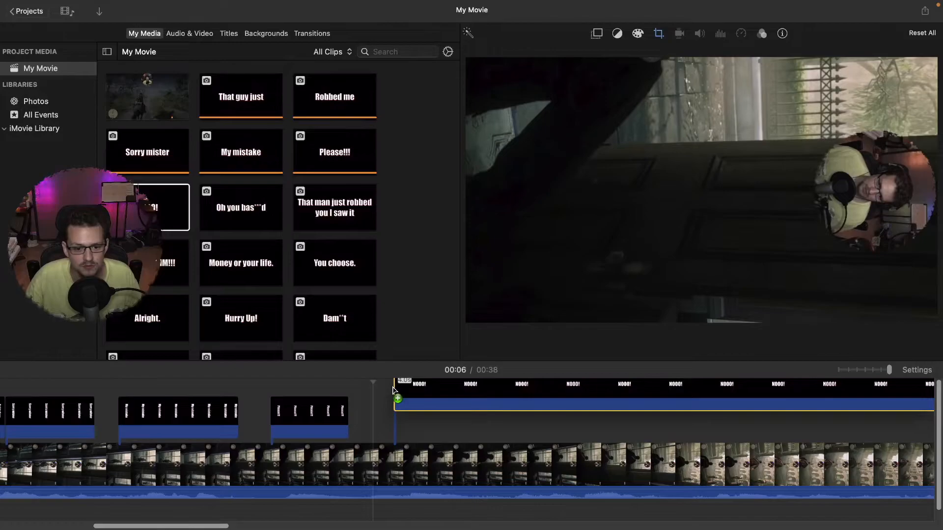
{"action": "left_click", "coordinate": [370, 423]}
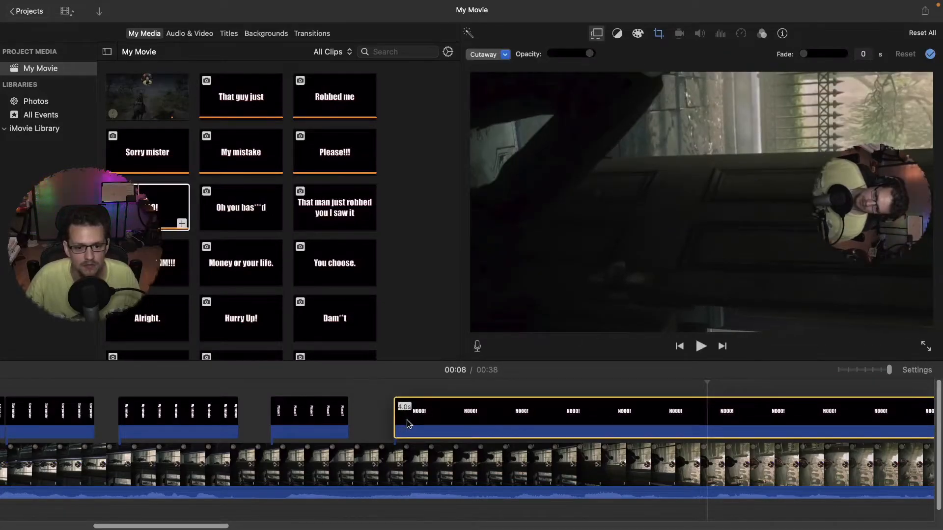
{"action": "left_click", "coordinate": [365, 421]}
{"action": "key", "text": "space"}
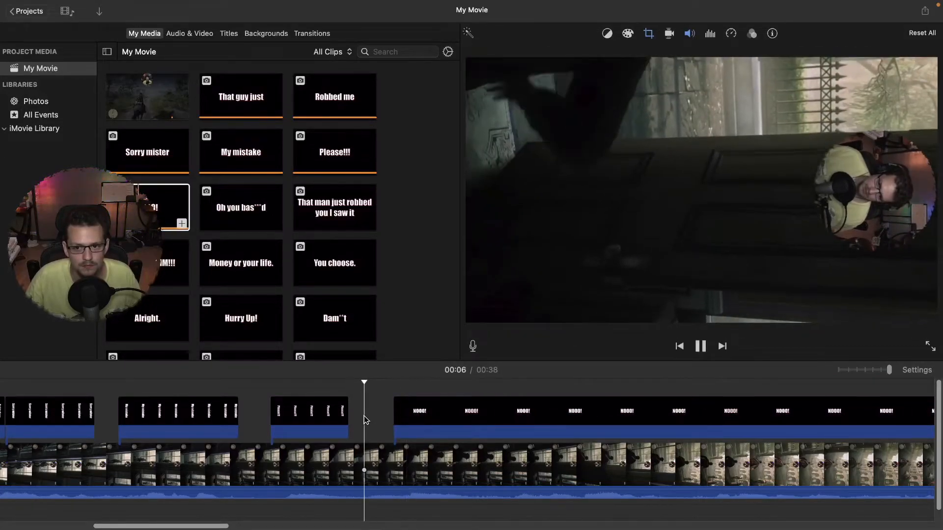
- Cut the "NOOO!" caption to 0.6 s by splitting and deleting the excess, and paste the rotated overlay adjustments onto it
{"action": "left_click", "coordinate": [411, 414]}
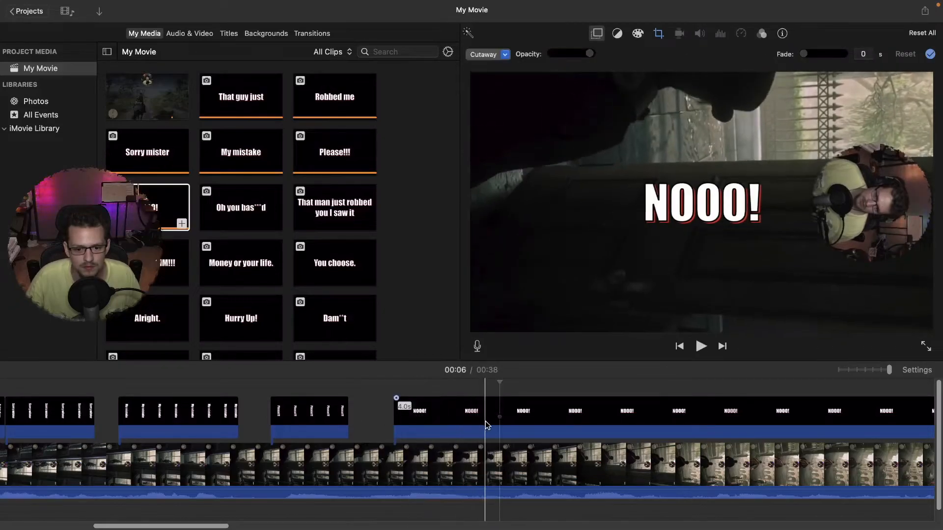
{"action": "key", "text": "super+b"}
{"action": "left_click", "coordinate": [503, 420]}
{"action": "key", "text": "Delete"}
{"action": "left_click", "coordinate": [413, 419]}
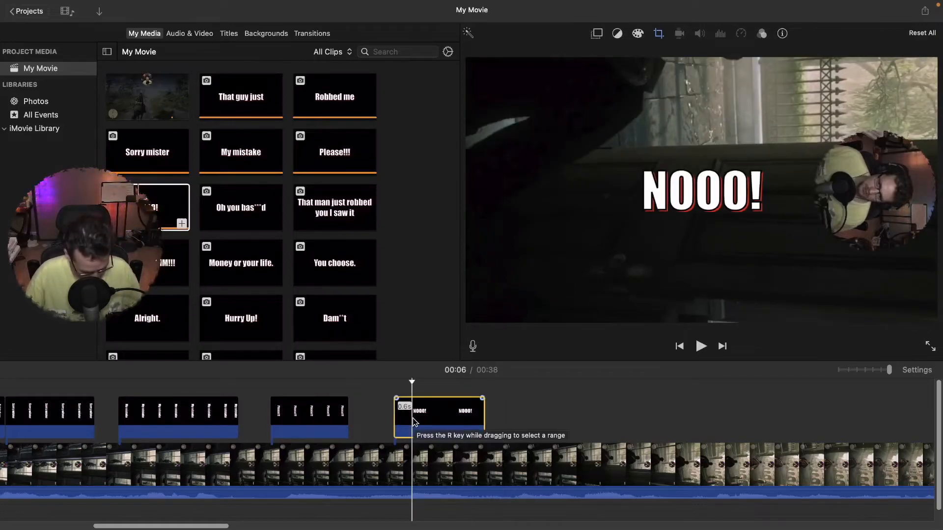
{"action": "key", "text": "super+bracketleft"}
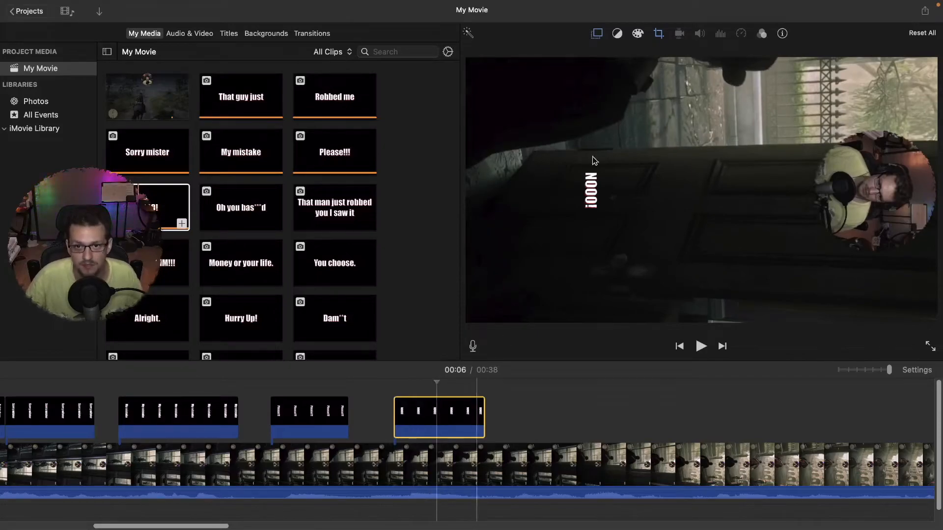
- Apply the Ken Burns crop style to the "NOOO!" caption and enlarge its start frame to the full image
{"action": "left_click", "coordinate": [659, 33]}
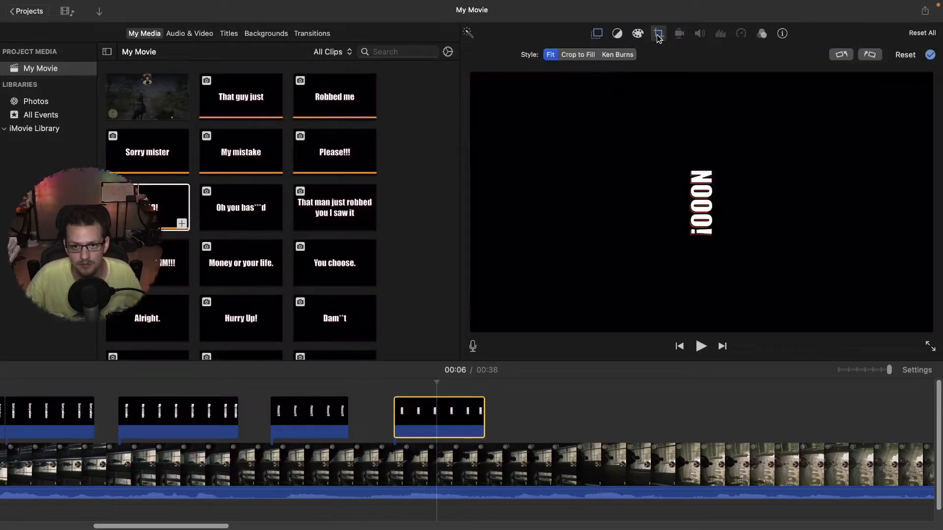
{"action": "left_click", "coordinate": [616, 55]}
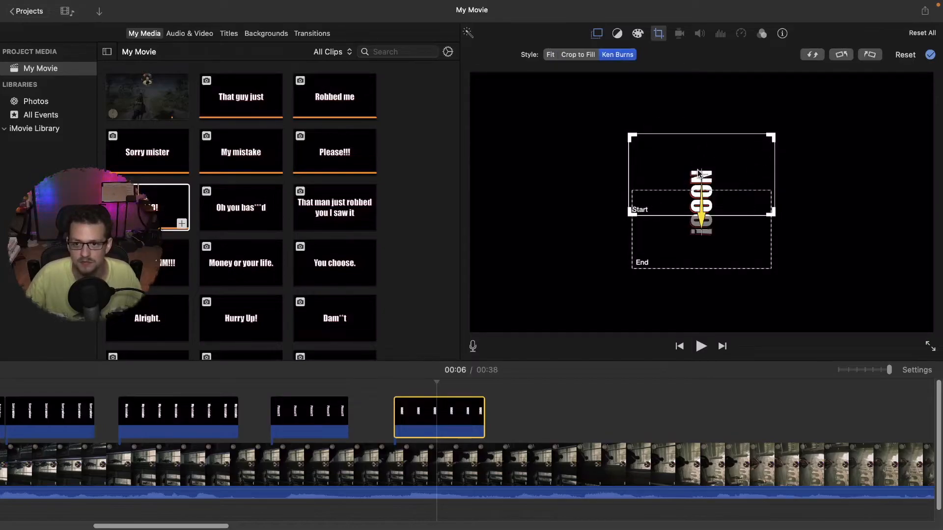
{"action": "left_click_drag", "start_coordinate": [770, 137], "coordinate": [930, 76]}
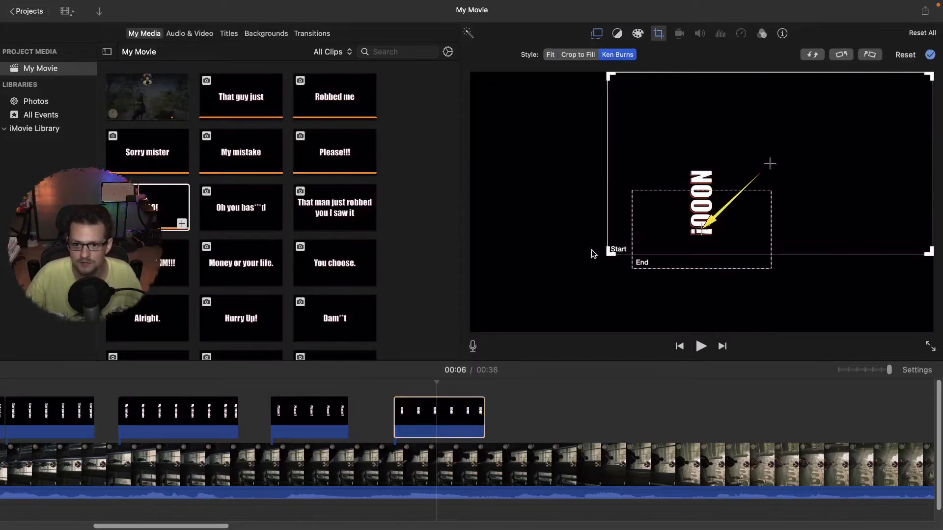
{"action": "left_click_drag", "start_coordinate": [606, 254], "coordinate": [472, 330]}
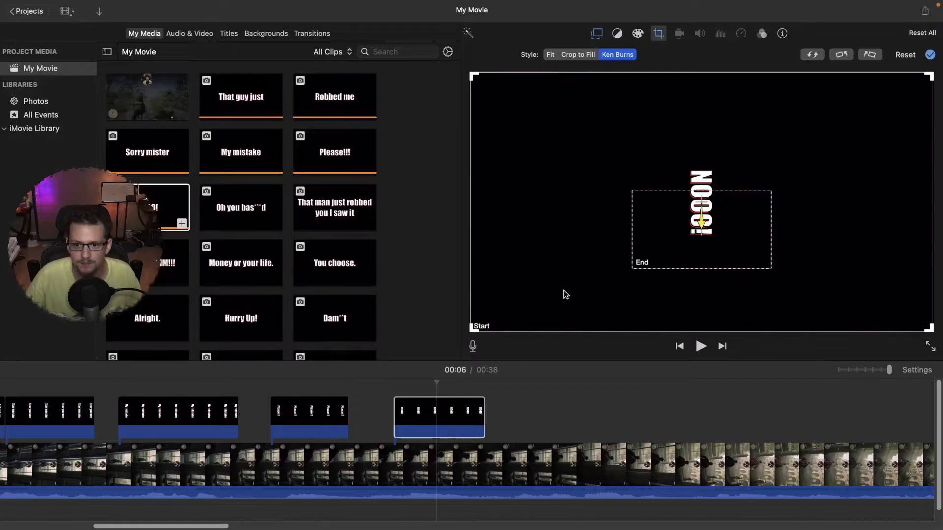
- Centre the Ken Burns end frame on the "NOOO!" text and shrink it to fit tightly around the word
{"action": "left_click", "coordinate": [645, 267]}
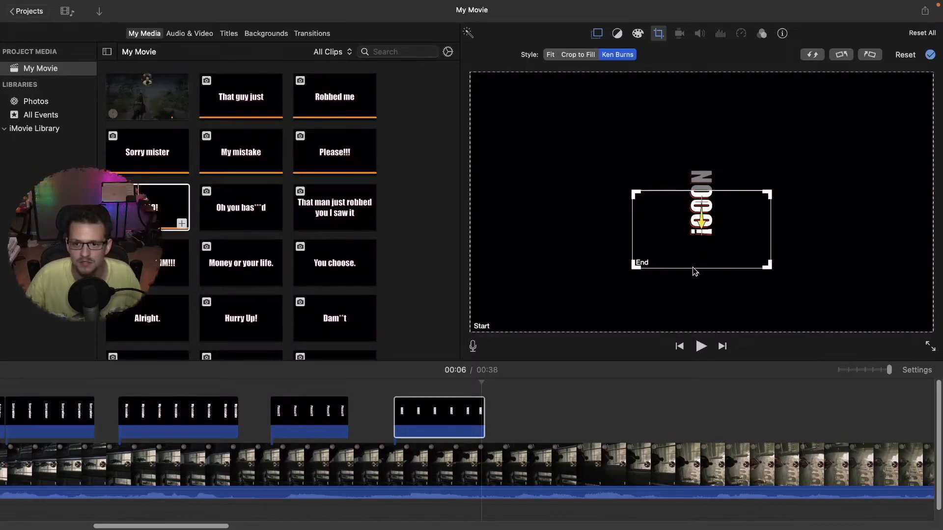
{"action": "left_click_drag", "start_coordinate": [691, 255], "coordinate": [693, 228]}
{"action": "left_click_drag", "start_coordinate": [771, 164], "coordinate": [761, 170]}
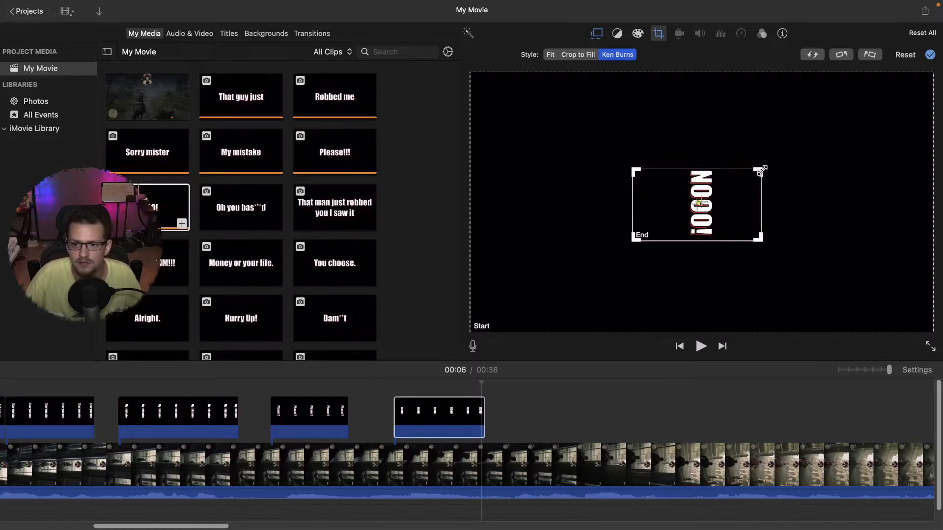
{"action": "left_click_drag", "start_coordinate": [634, 239], "coordinate": [641, 238]}
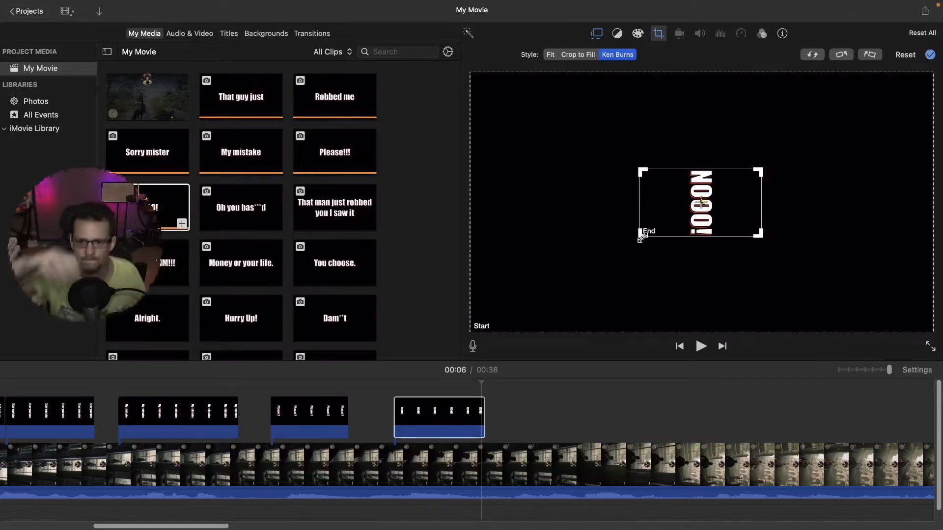
- Play back the "NOOO!" caption from just before its start to check the zoom effect
{"action": "left_click", "coordinate": [367, 411]}
{"action": "key", "text": "space"}
{"action": "left_click", "coordinate": [367, 412]}
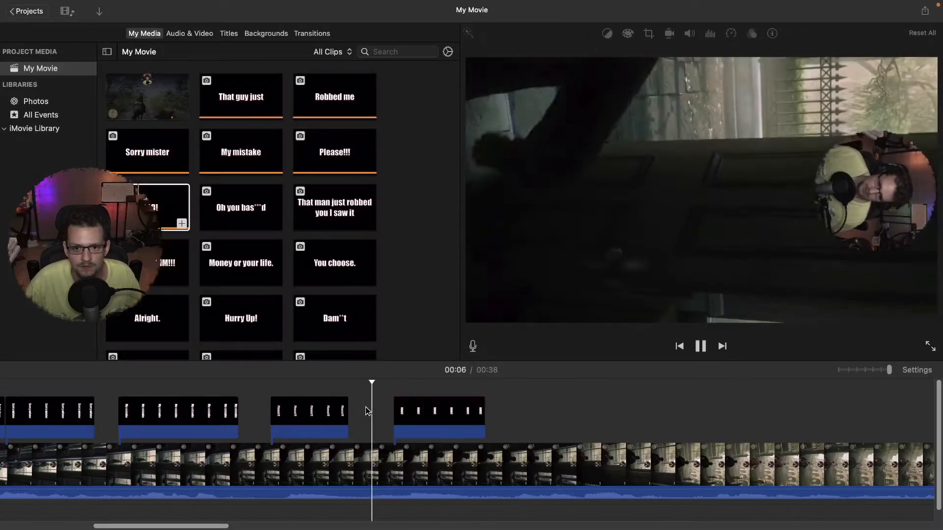
{"action": "key", "text": "space"}
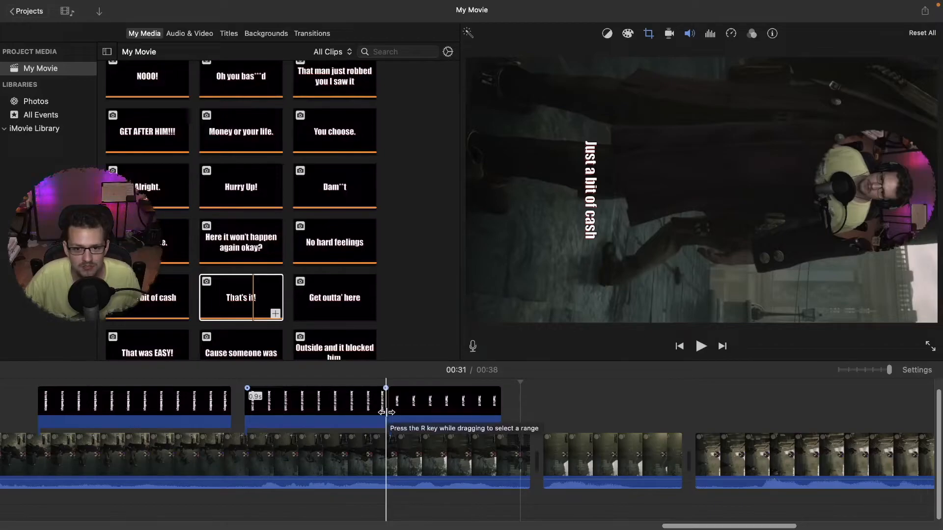
- Play back the captions around 00:30, including "Just a bit of cash", to check their timing against the dialogue
{"action": "left_click", "coordinate": [392, 415]}
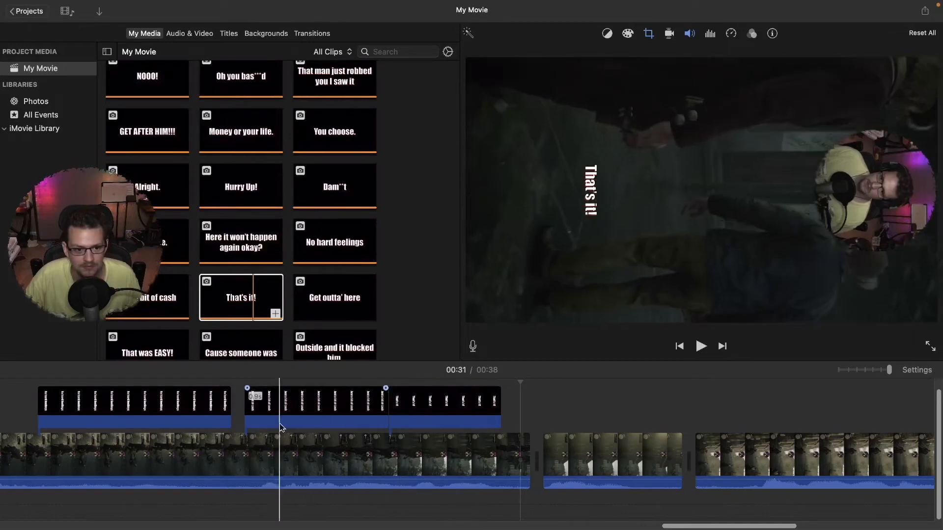
{"action": "left_click", "coordinate": [238, 413]}
{"action": "key", "text": "space"}
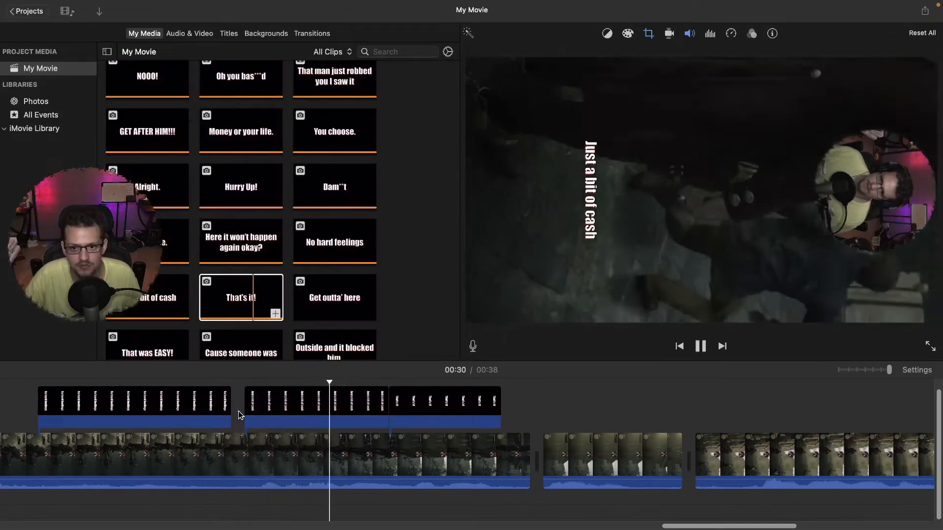
{"action": "left_click", "coordinate": [38, 414]}
{"action": "left_click", "coordinate": [26, 413]}
{"action": "key", "text": "space"}
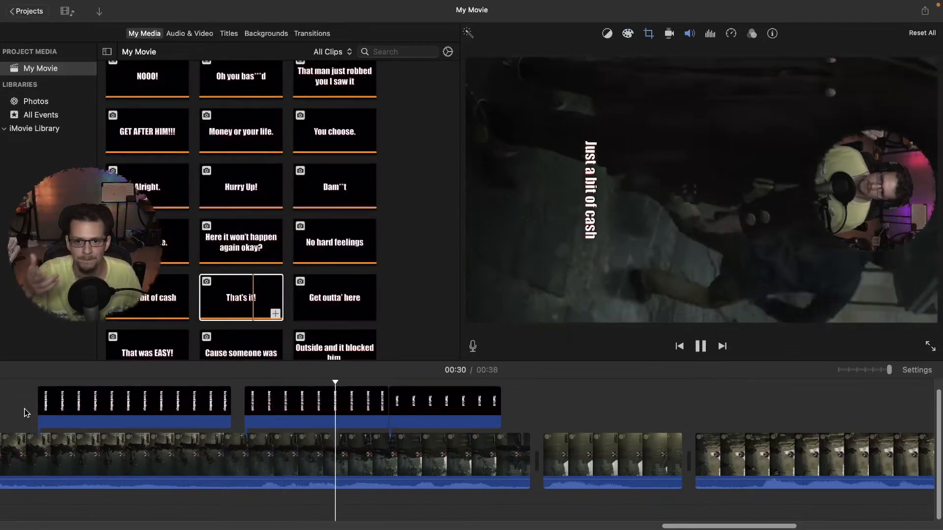
- Play back the rest of the movie and skim back through the timeline to check the captions and the gameplay framing
{"action": "key", "text": "space"}
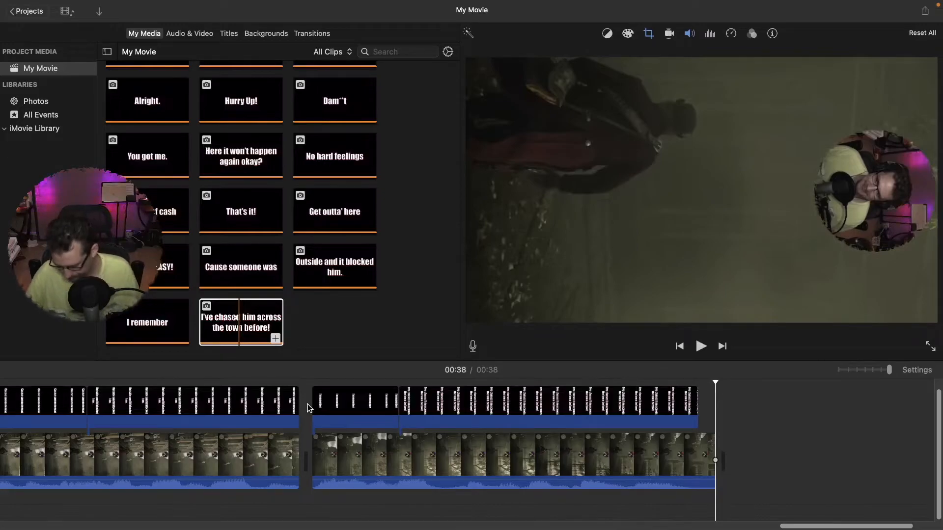
{"action": "key", "text": "space"}
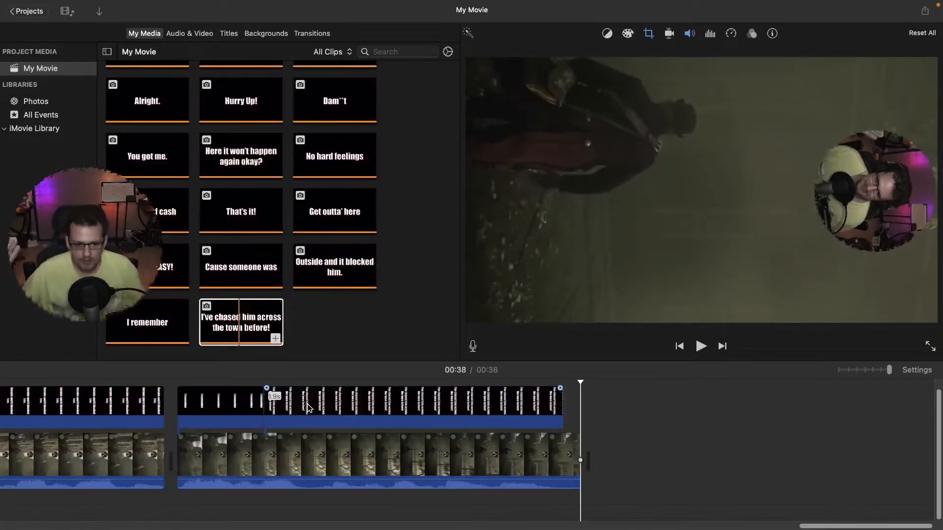
{"action": "left_click", "coordinate": [309, 409]}
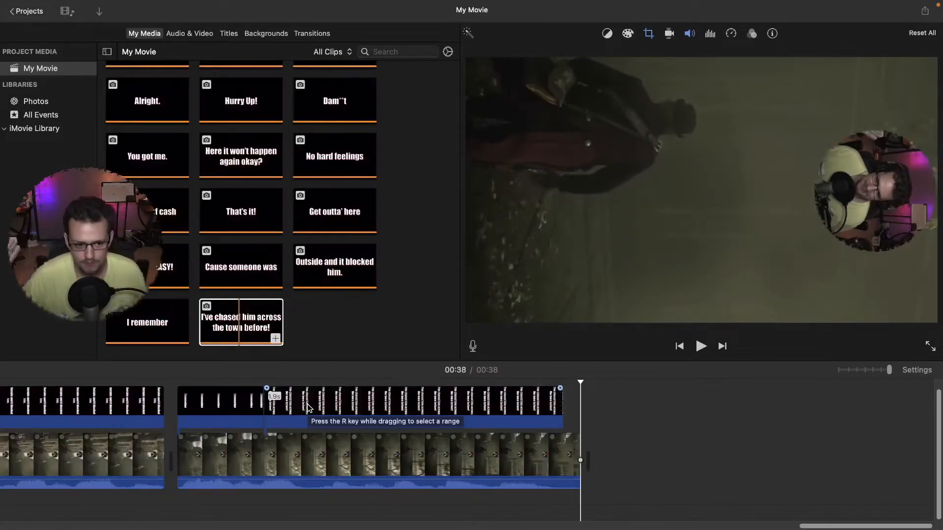
{"action": "scroll", "coordinate": [301, 451], "scroll_direction": "left", "scroll_amount": 10}
{"action": "left_click", "coordinate": [301, 456]}
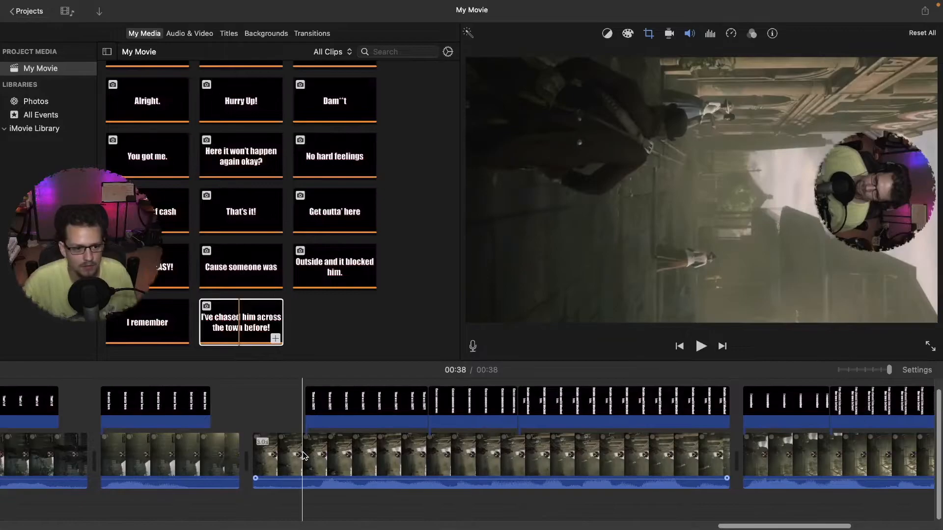
{"action": "scroll", "coordinate": [303, 452], "scroll_direction": "left", "scroll_amount": 10}
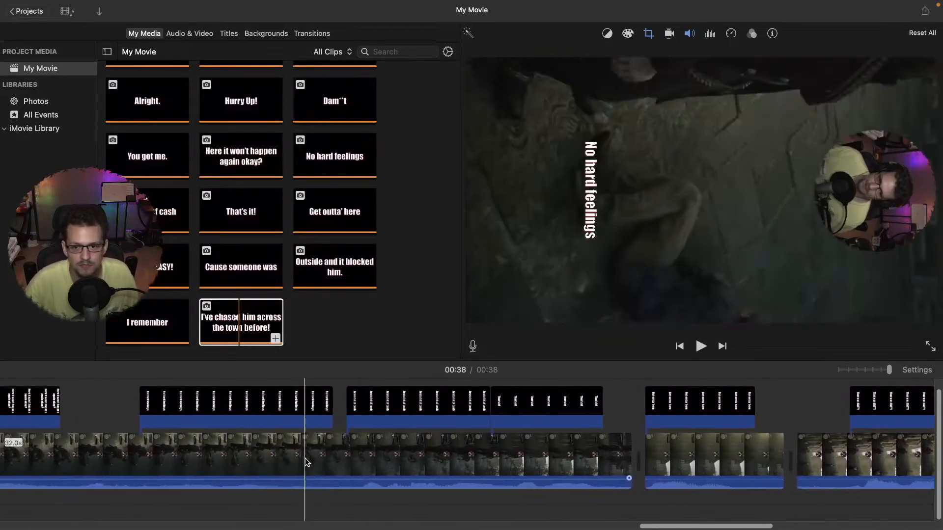
{"action": "scroll", "coordinate": [202, 454], "scroll_direction": "left", "scroll_amount": 10}
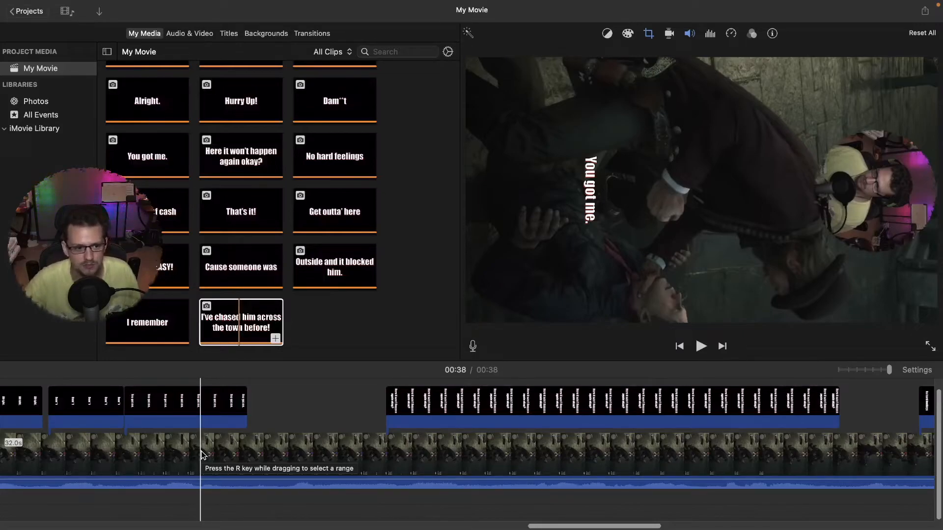
{"action": "scroll", "coordinate": [201, 454], "scroll_direction": "left", "scroll_amount": 10}
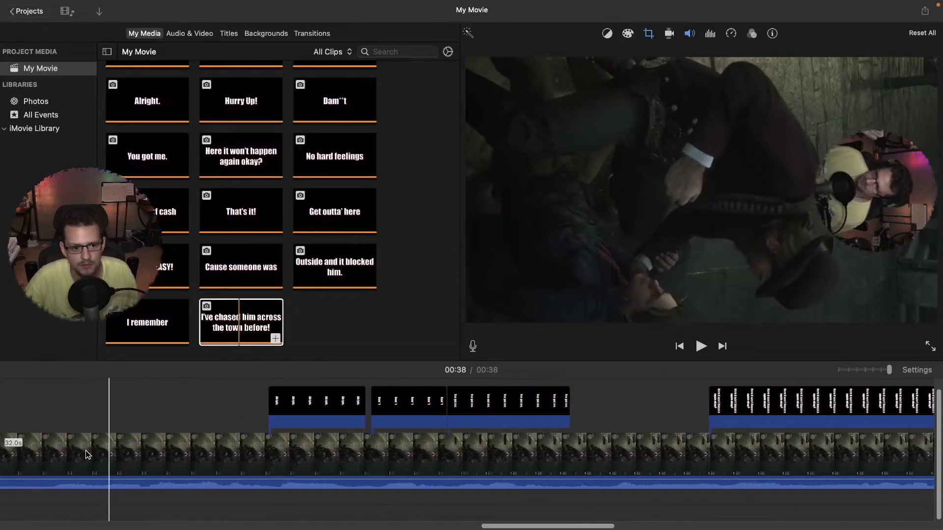
{"action": "scroll", "coordinate": [86, 454], "scroll_direction": "left", "scroll_amount": 8}
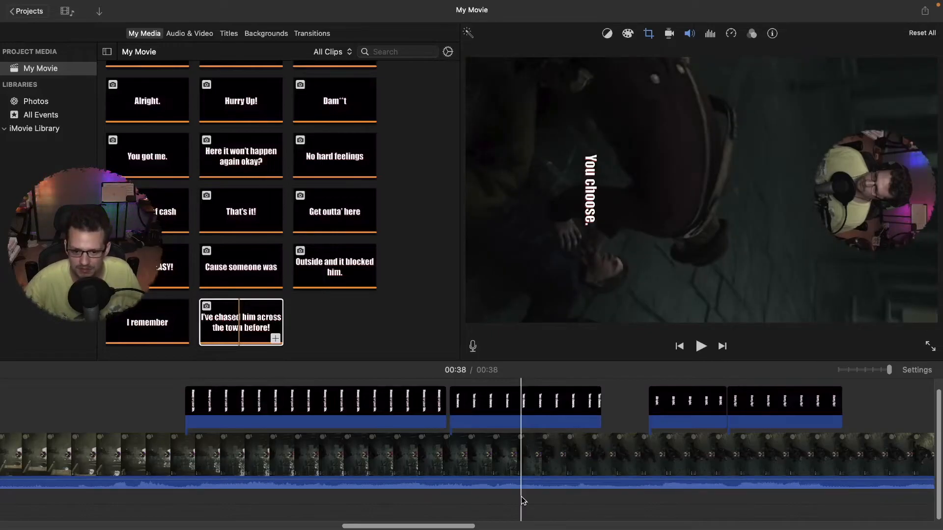
- Split the gameplay clip just after the "You choose." caption and again just after the "No hard feelings" caption
{"action": "left_click", "coordinate": [622, 502]}
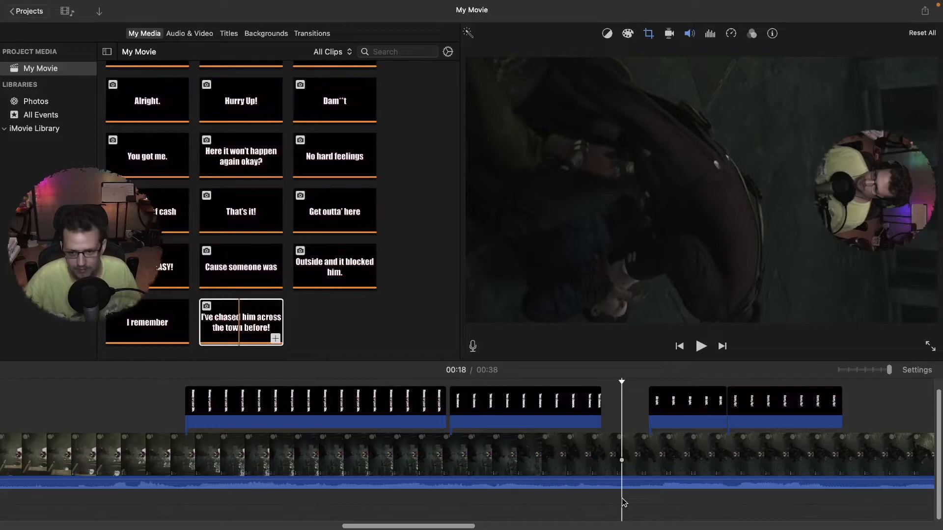
{"action": "scroll", "coordinate": [623, 502], "scroll_direction": "right", "scroll_amount": 10}
{"action": "scroll", "coordinate": [471, 496], "scroll_direction": "right", "scroll_amount": 20}
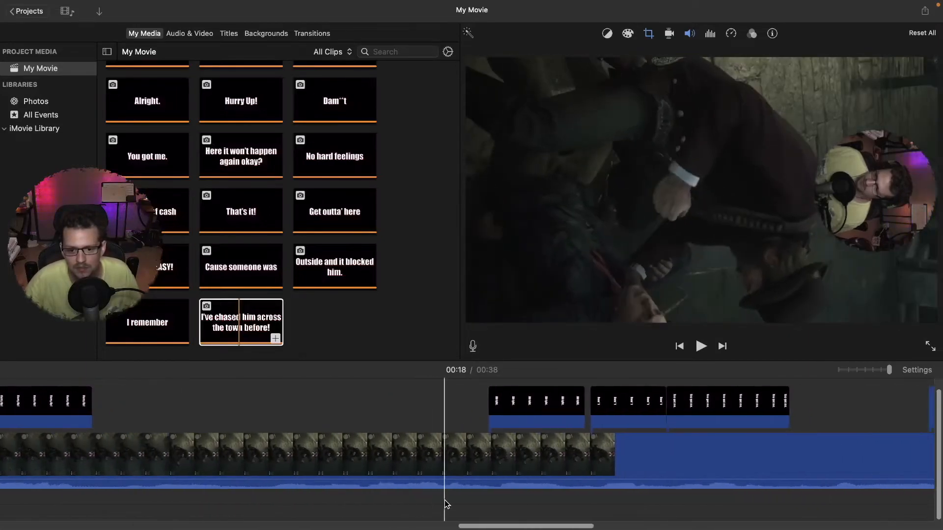
{"action": "scroll", "coordinate": [472, 493], "scroll_direction": "right", "scroll_amount": 12}
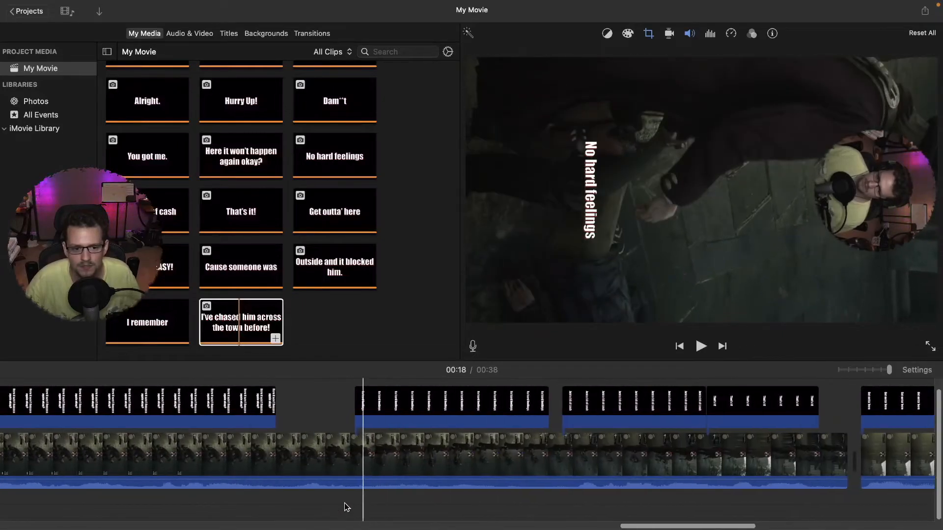
{"action": "scroll", "coordinate": [344, 503], "scroll_direction": "left", "scroll_amount": 5}
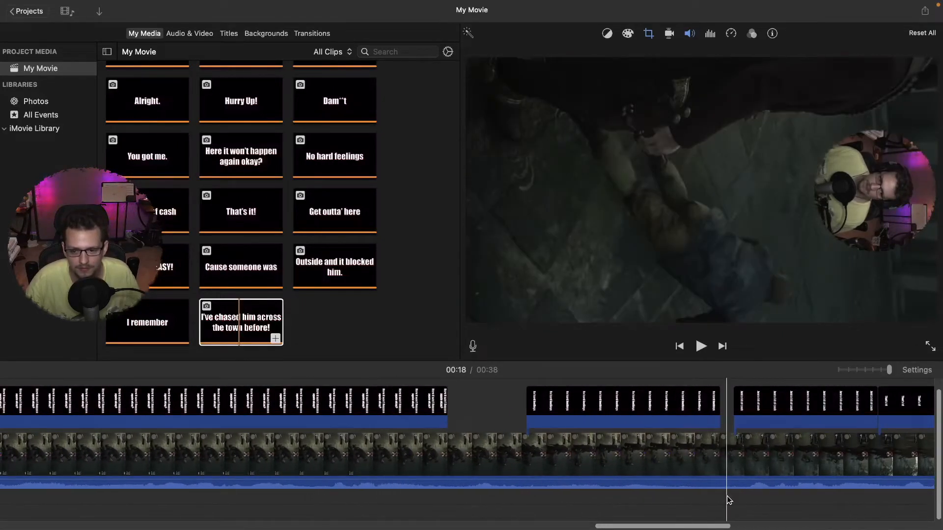
{"action": "key", "text": "super+b"}
- Slightly reposition the Crop to Fill frame of the gameplay segment between the two new splits
{"action": "left_click", "coordinate": [551, 461]}
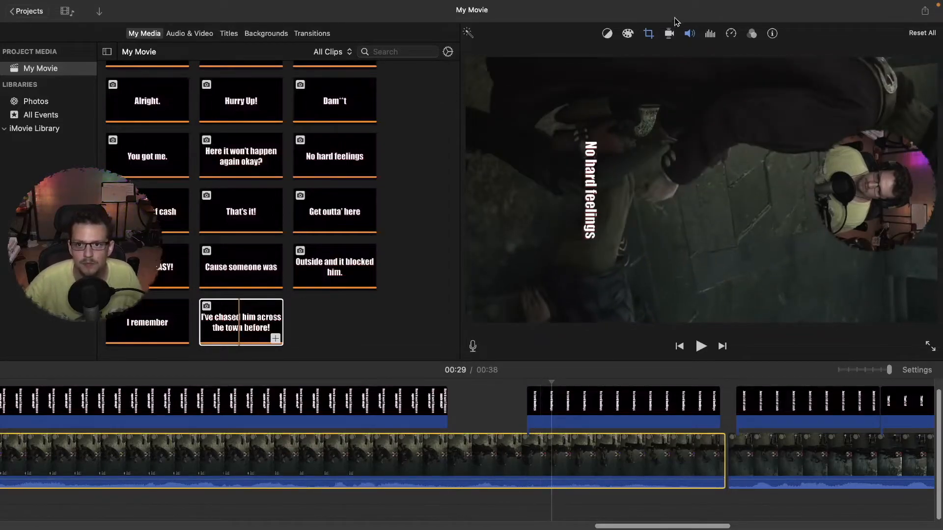
{"action": "left_click", "coordinate": [649, 34]}
{"action": "left_click_drag", "start_coordinate": [725, 204], "coordinate": [723, 213]}
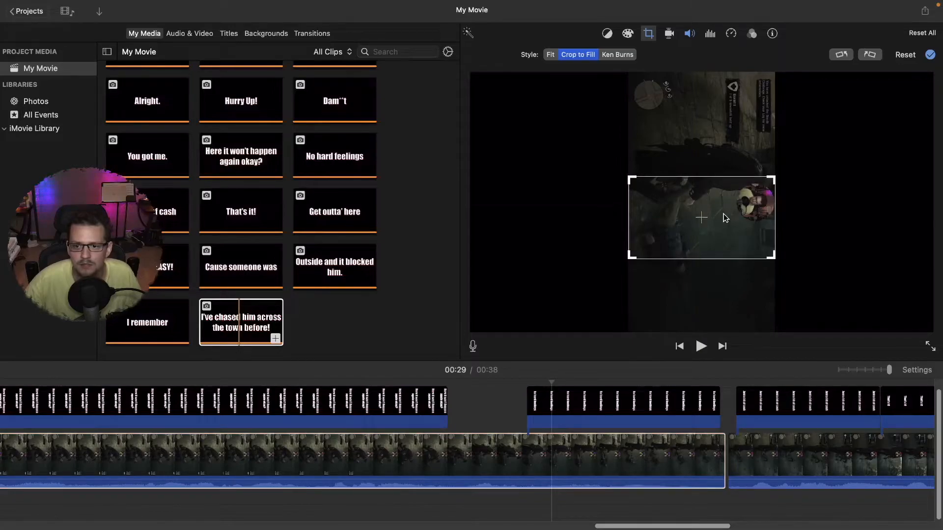
- Play back from just before the "Money or your life." caption to the end to check the reframed segment
{"action": "scroll", "coordinate": [128, 423], "scroll_direction": "left", "scroll_amount": 6}
{"action": "scroll", "coordinate": [127, 426], "scroll_direction": "left", "scroll_amount": 15}
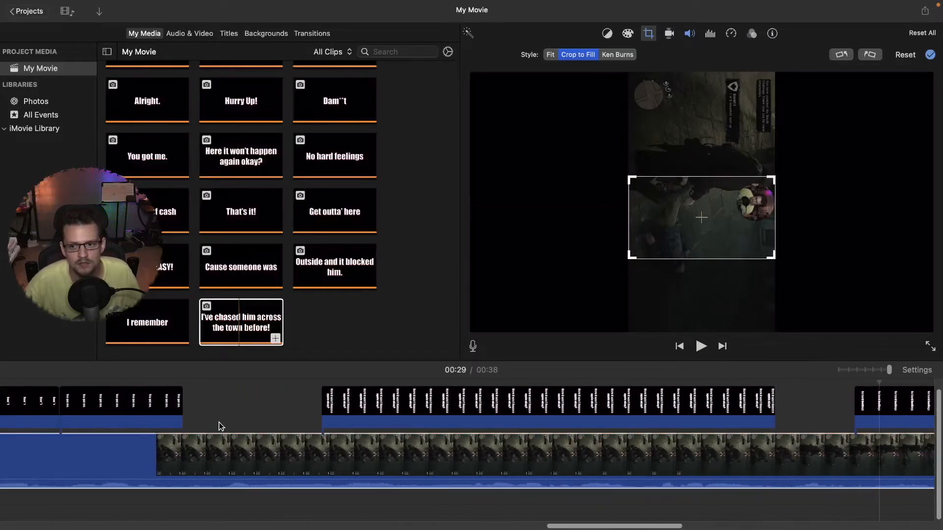
{"action": "scroll", "coordinate": [173, 447], "scroll_direction": "left", "scroll_amount": 8}
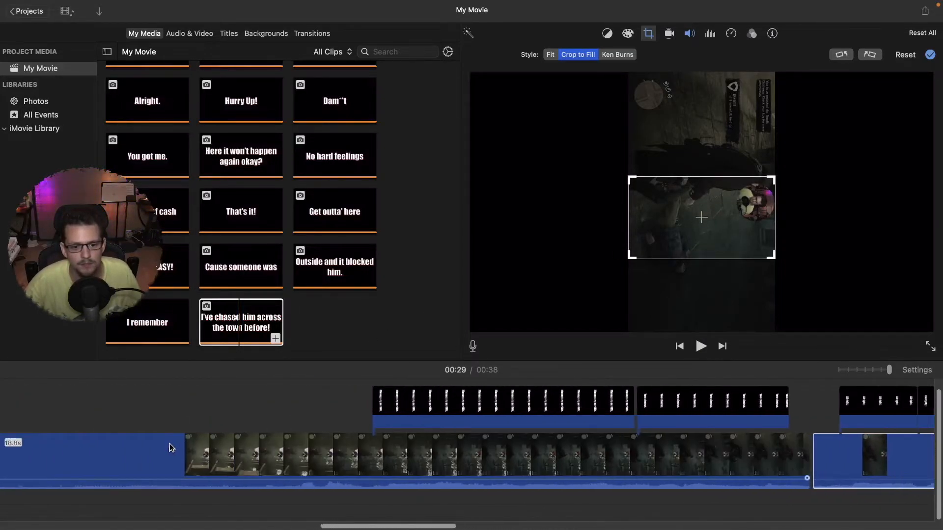
{"action": "left_click", "coordinate": [148, 406]}
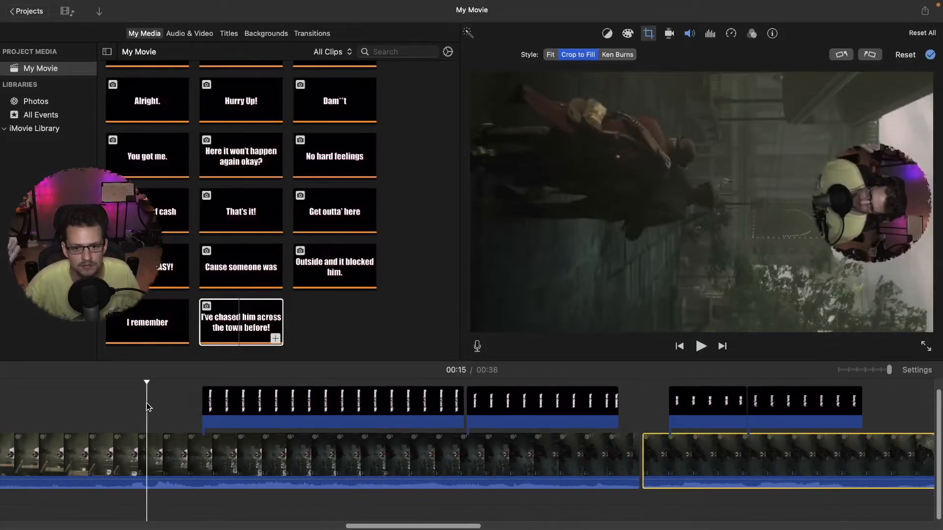
{"action": "key", "text": "space"}
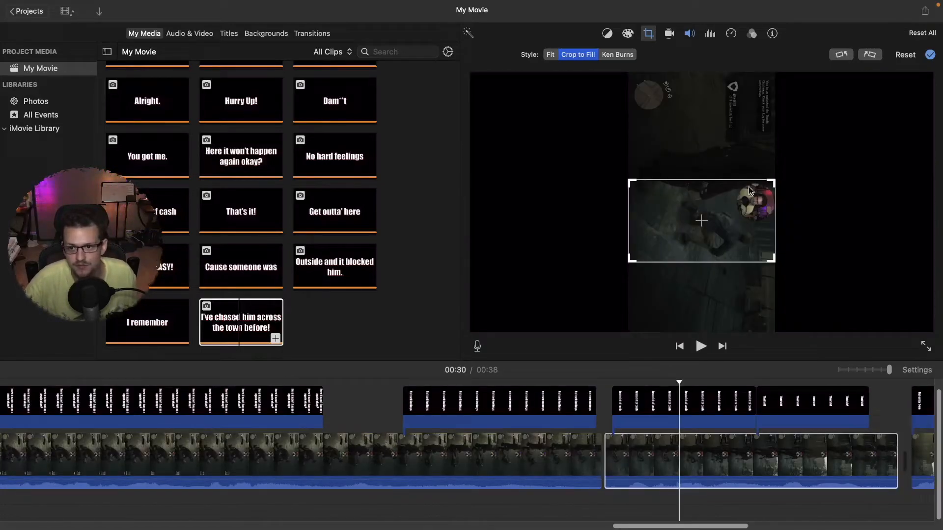
{"action": "scroll", "coordinate": [212, 464], "scroll_direction": "left", "scroll_amount": 15}
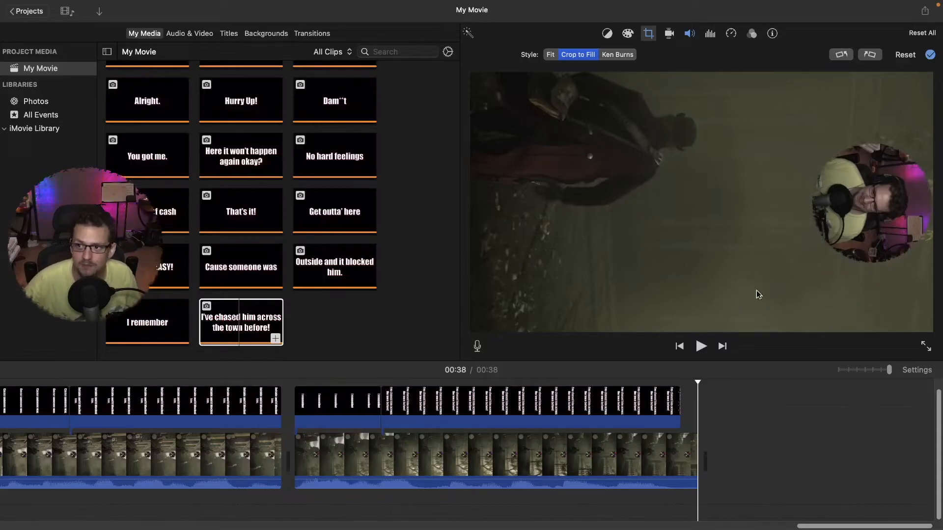
- Start a file export of the movie and title it "Pickpocketed RDR2"
{"action": "left_click", "coordinate": [925, 12]}
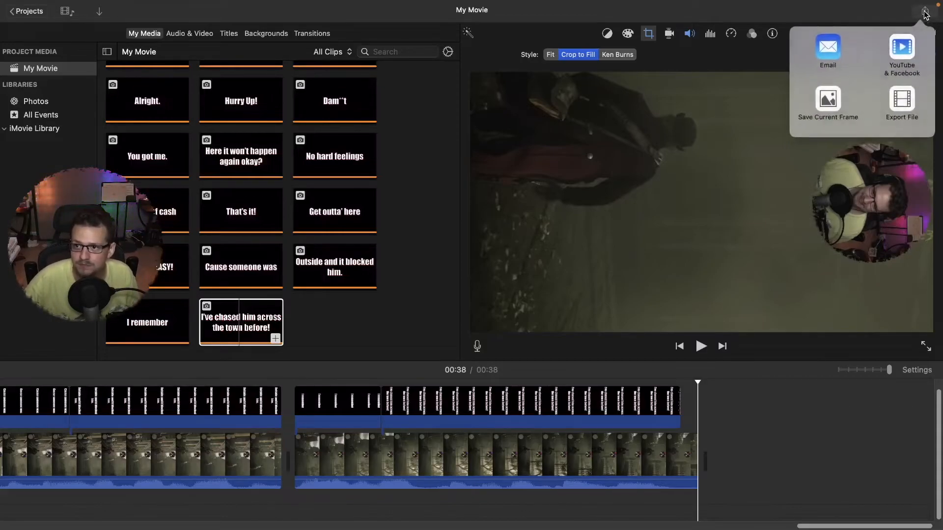
{"action": "left_click", "coordinate": [897, 102]}
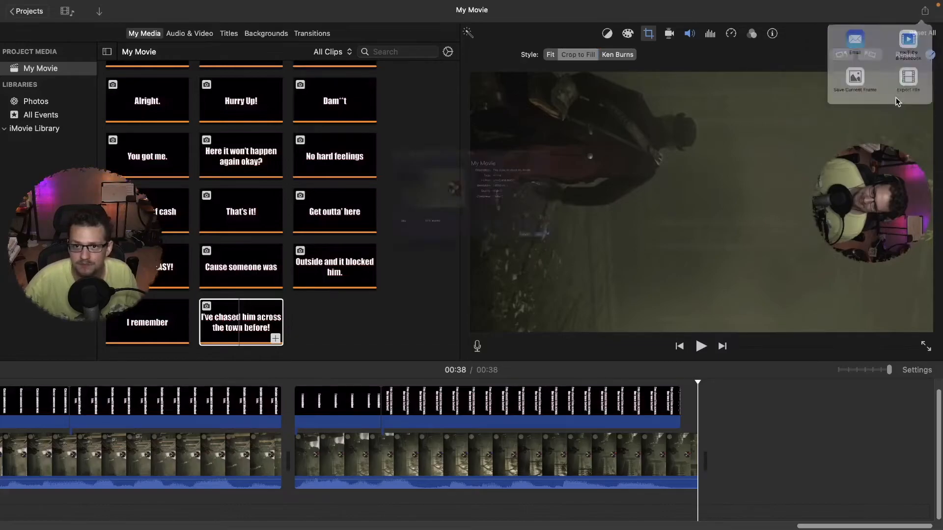
{"action": "double_click", "coordinate": [546, 103]}
{"action": "triple_click", "coordinate": [546, 103]}
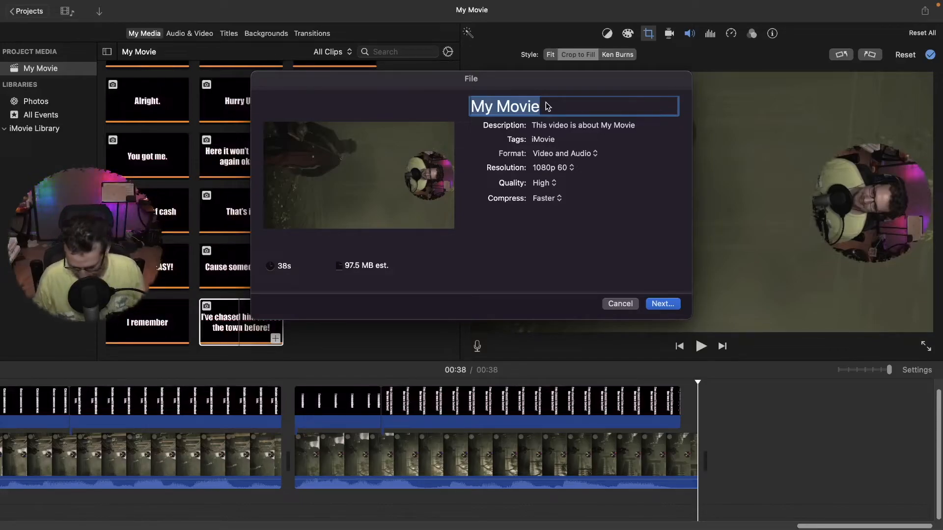
{"action": "type", "text": "P"}
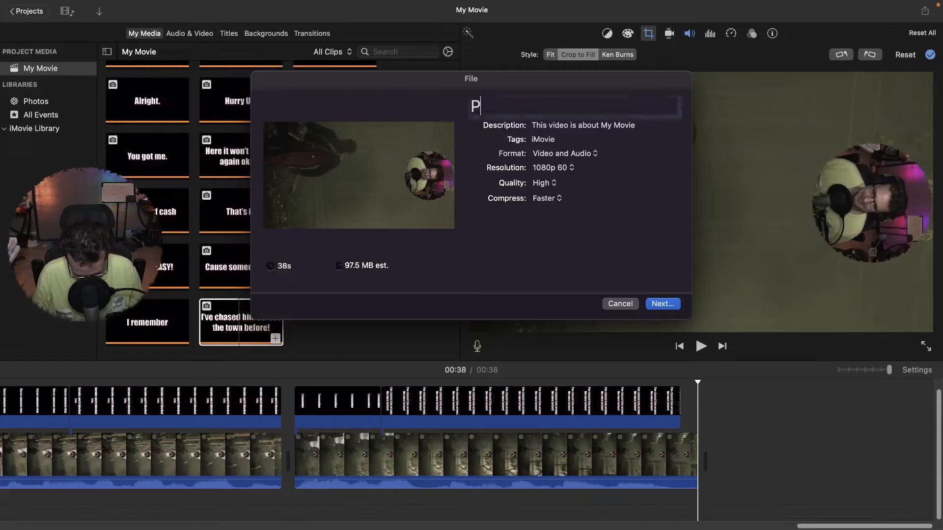
{"action": "type", "text": "ickpocketed RDR2"}
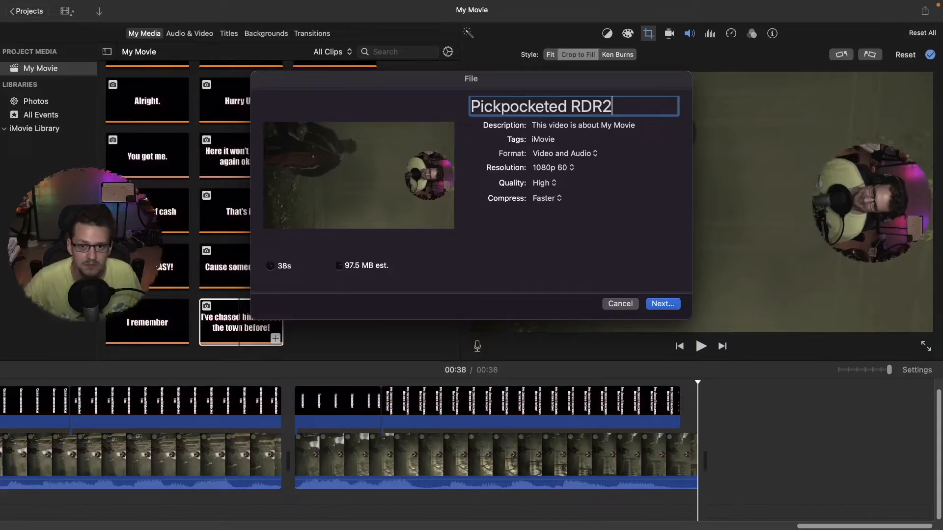
- Review the export options, keep resolution 1080p 60 and quality High, and set compression to Better Quality
{"action": "left_click", "coordinate": [553, 198]}
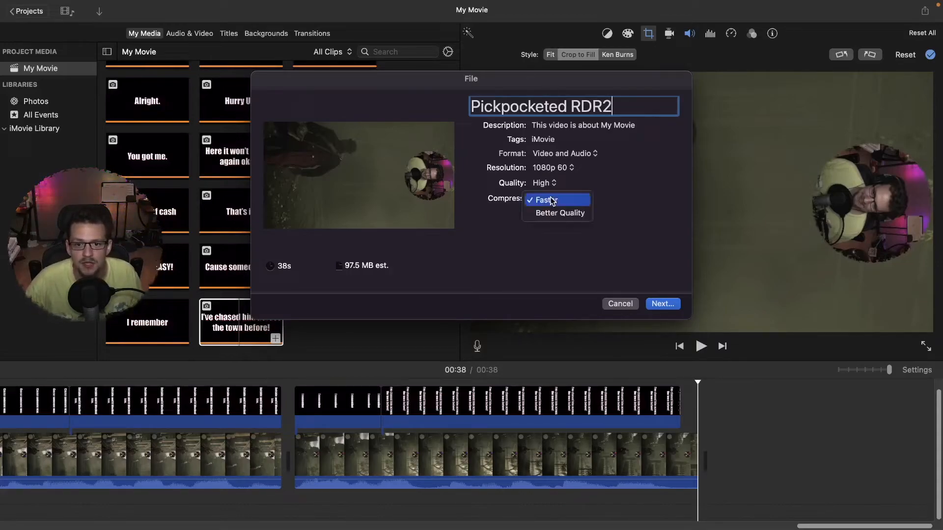
{"action": "left_click", "coordinate": [637, 195]}
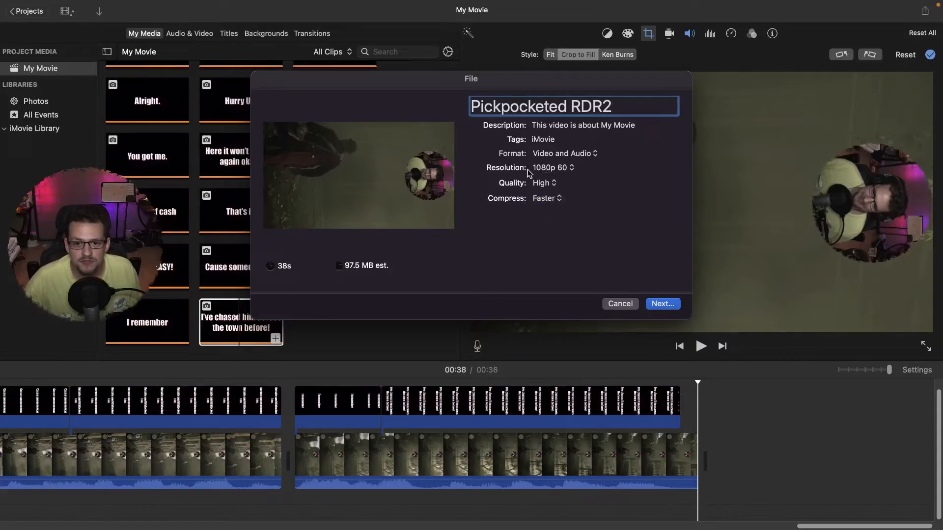
{"action": "left_click", "coordinate": [557, 169]}
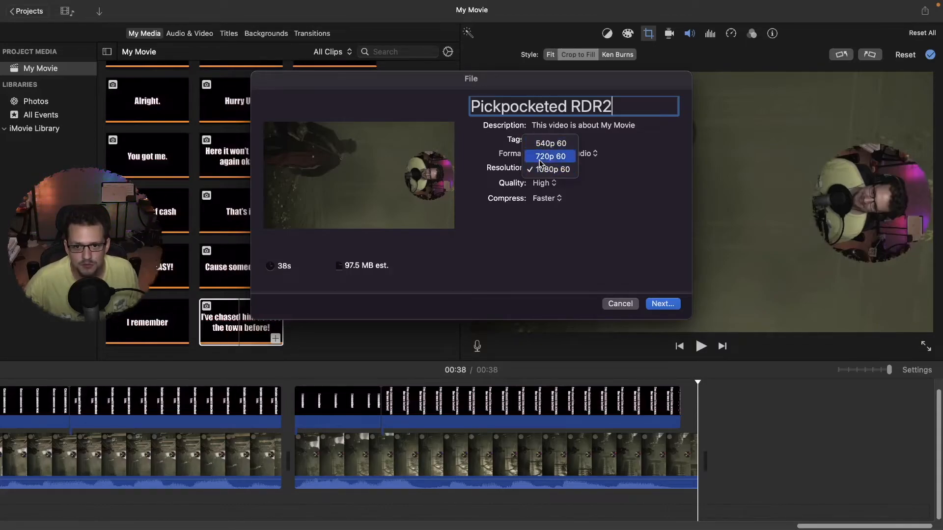
{"action": "left_click", "coordinate": [559, 225]}
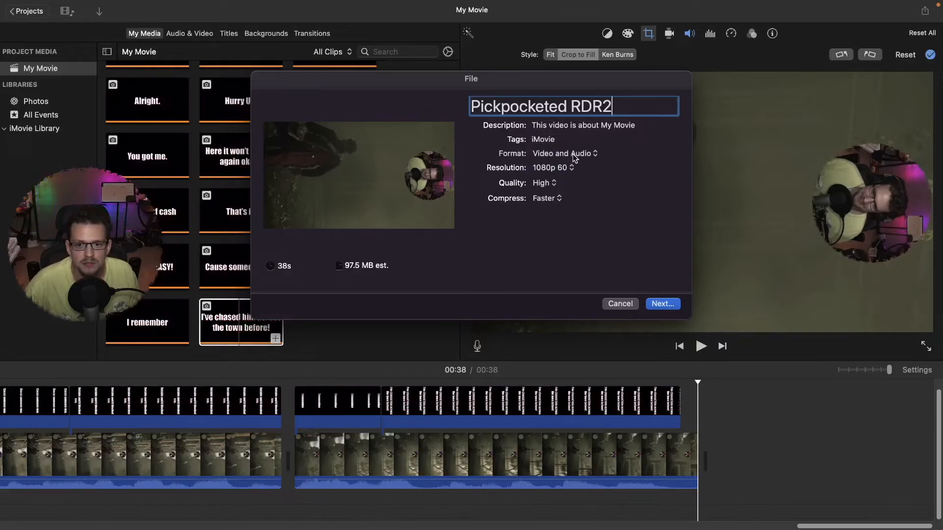
{"action": "left_click", "coordinate": [545, 185]}
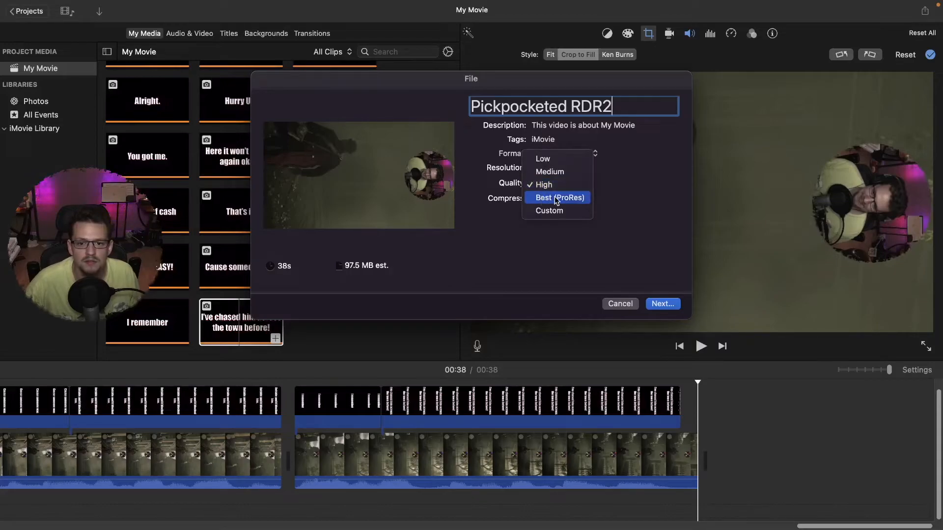
{"action": "left_click", "coordinate": [490, 226]}
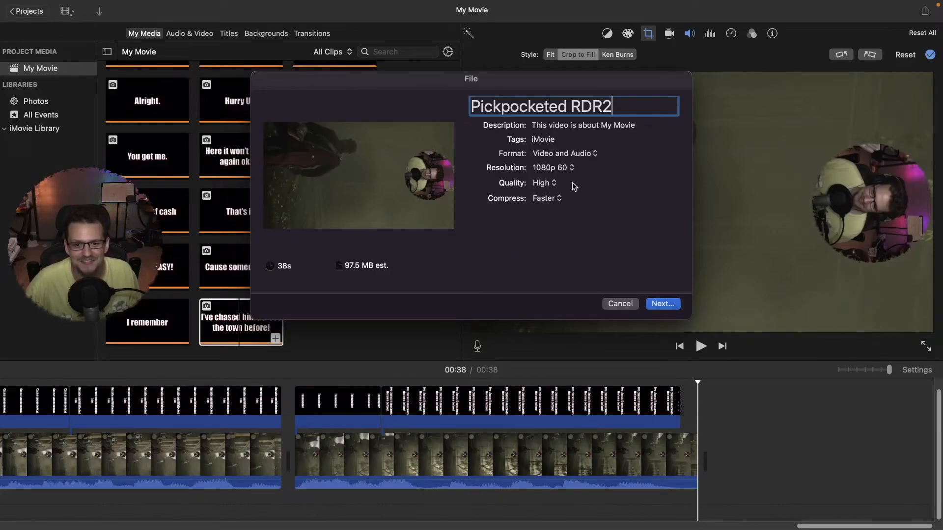
{"action": "left_click", "coordinate": [545, 199]}
{"action": "left_click", "coordinate": [549, 217]}
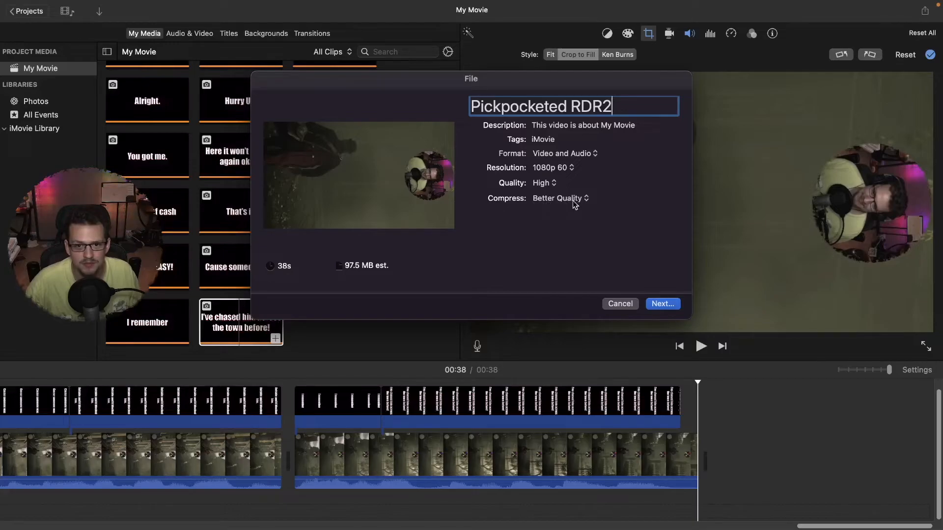
- Save the export in the RDR2 Finals folder and open the finished video from Finder in QuickTime Player
{"action": "left_click", "coordinate": [660, 305]}
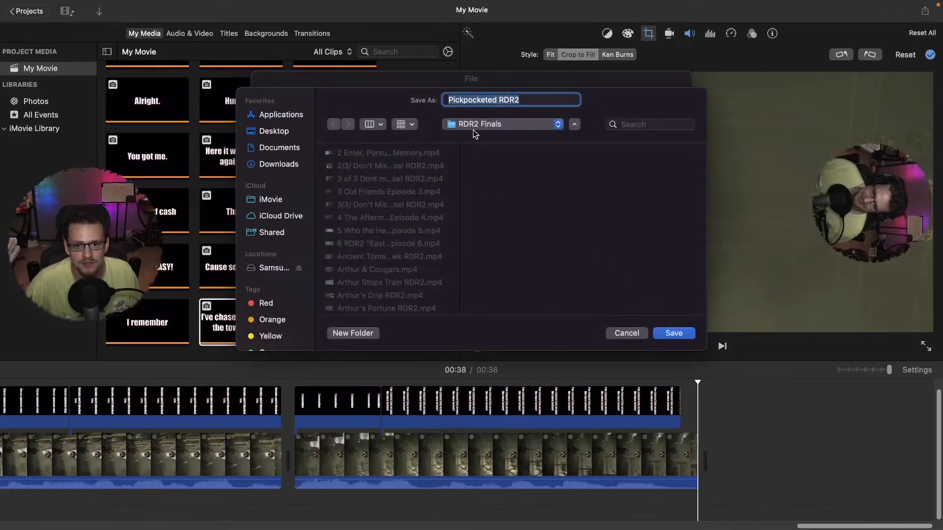
{"action": "left_click", "coordinate": [666, 334]}
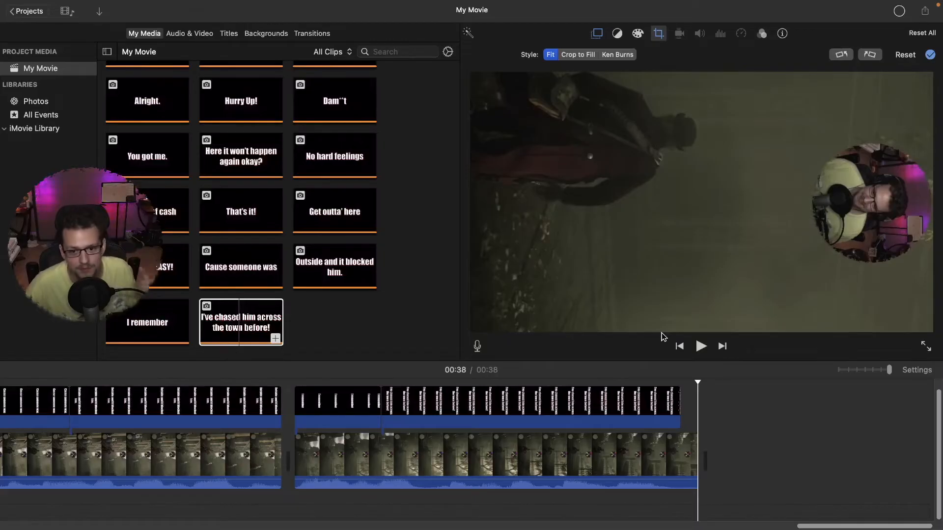
{"action": "key", "text": "ctrl+Left"}
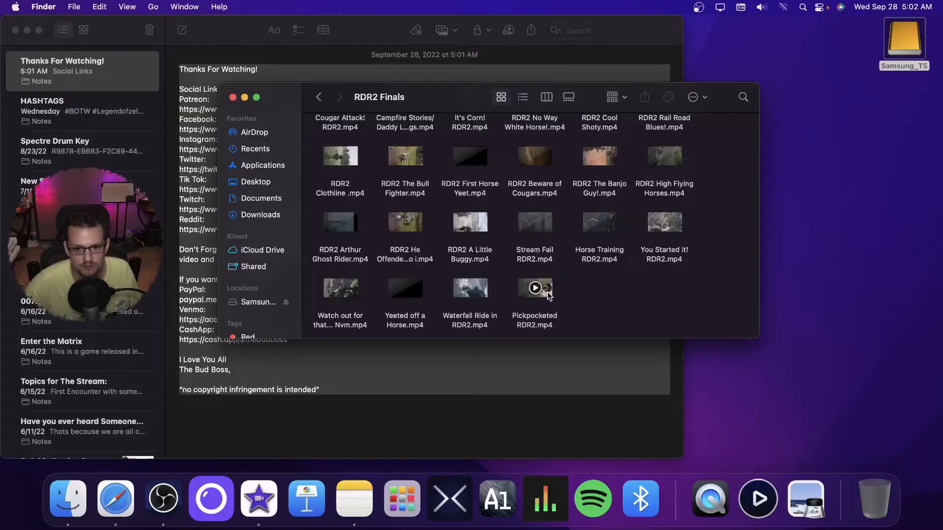
{"action": "double_click", "coordinate": [712, 351]}
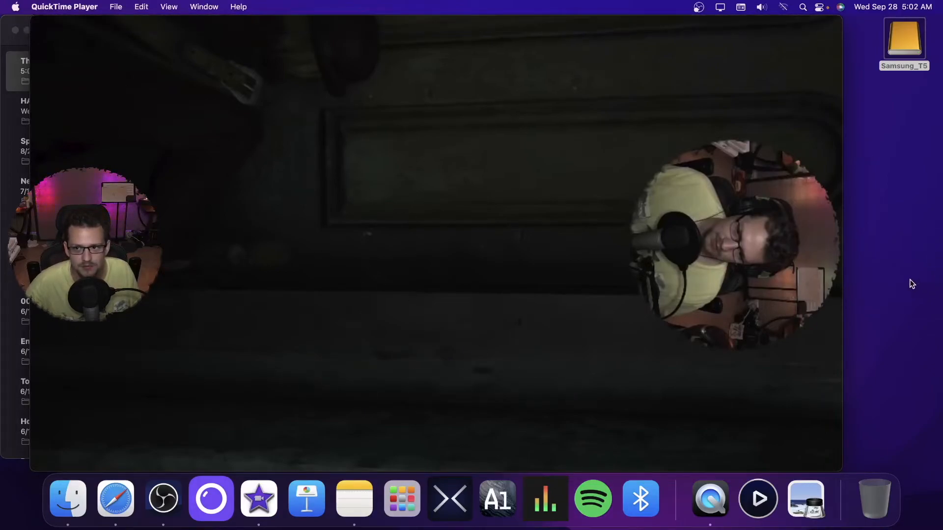
- Close the finished video and rotate the Pickpocketed RDR2.mp4 file left with a Finder quick action
{"action": "left_click", "coordinate": [40, 26]}
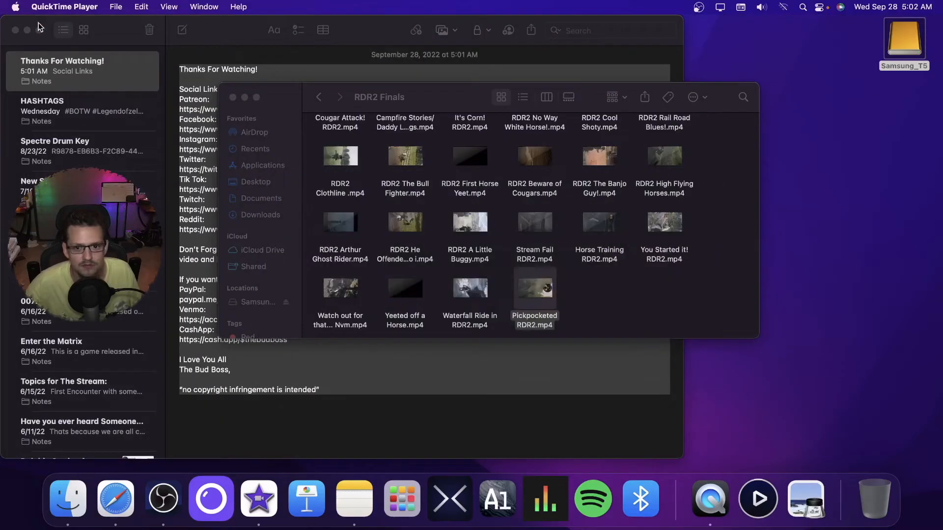
{"action": "right_click", "coordinate": [547, 294]}
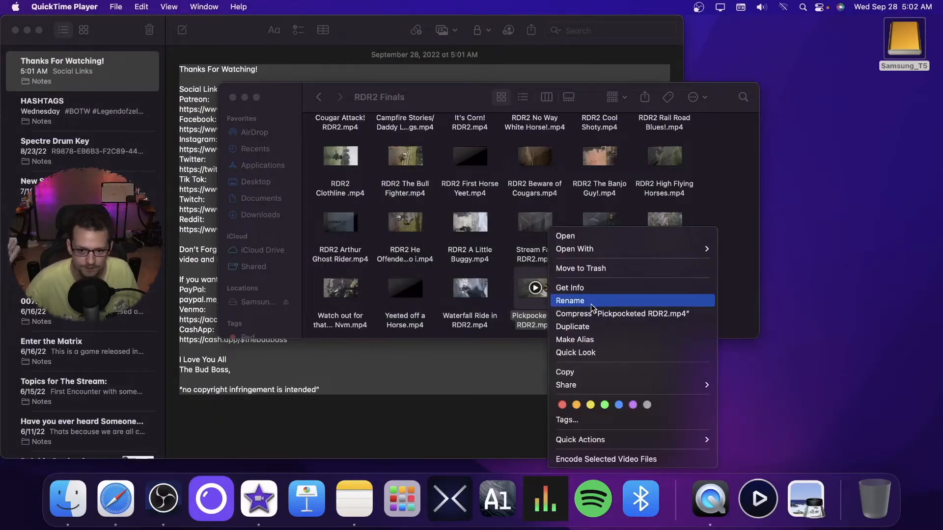
{"action": "mouse_move", "coordinate": [630, 442]}
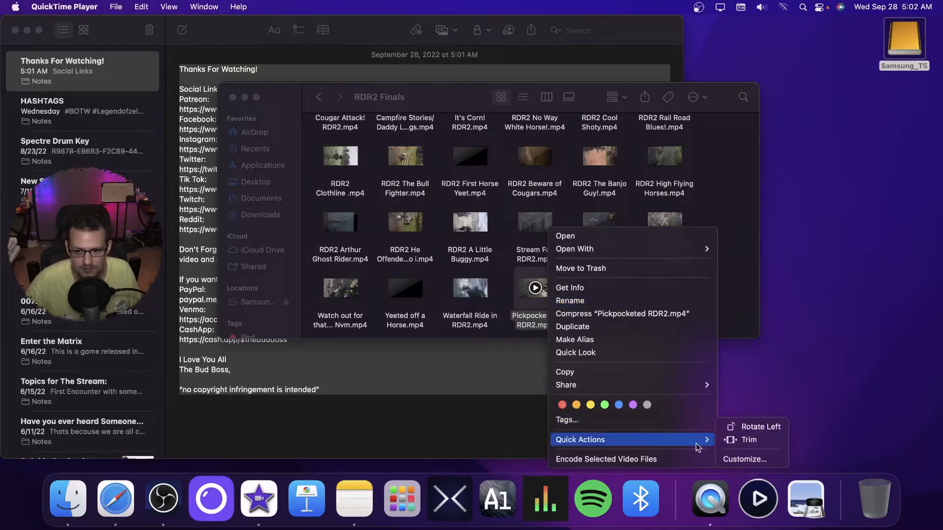
{"action": "left_click", "coordinate": [750, 427]}
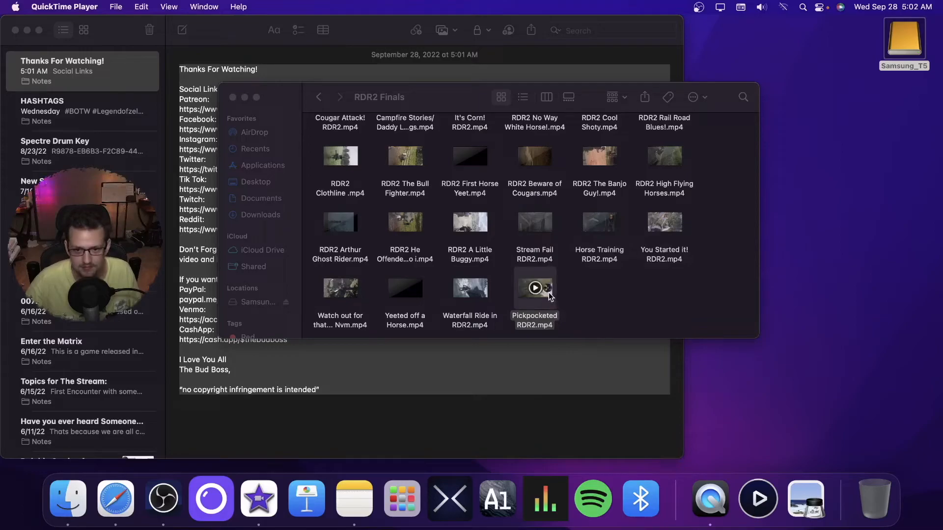
- Reopen the rotated Pickpocketed RDR2 video, play it and move its player window beside the webcam view
{"action": "double_click", "coordinate": [549, 293]}
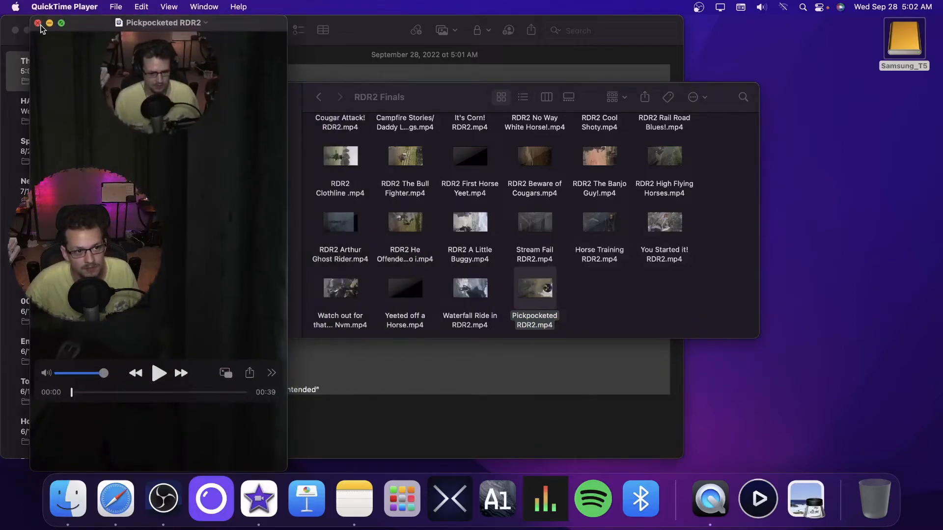
{"action": "left_click", "coordinate": [157, 374]}
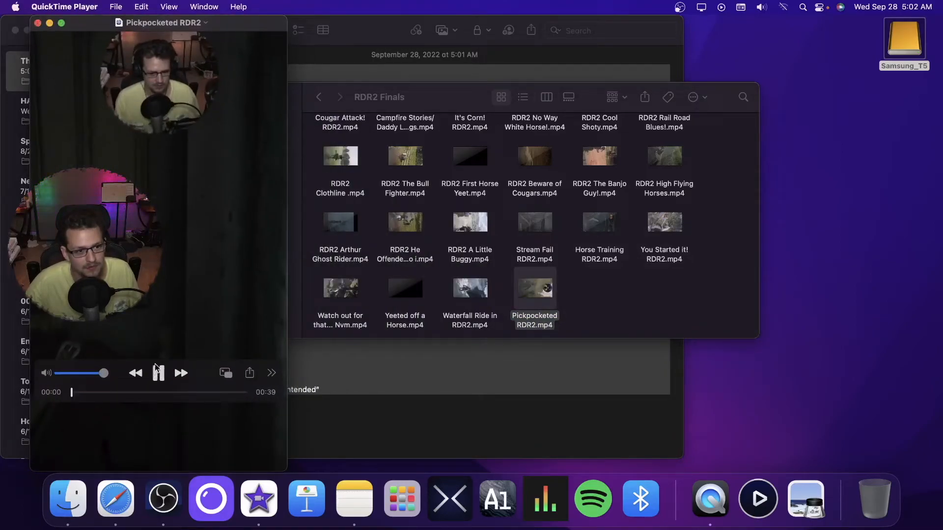
{"action": "left_click_drag", "start_coordinate": [232, 23], "coordinate": [679, 23]}
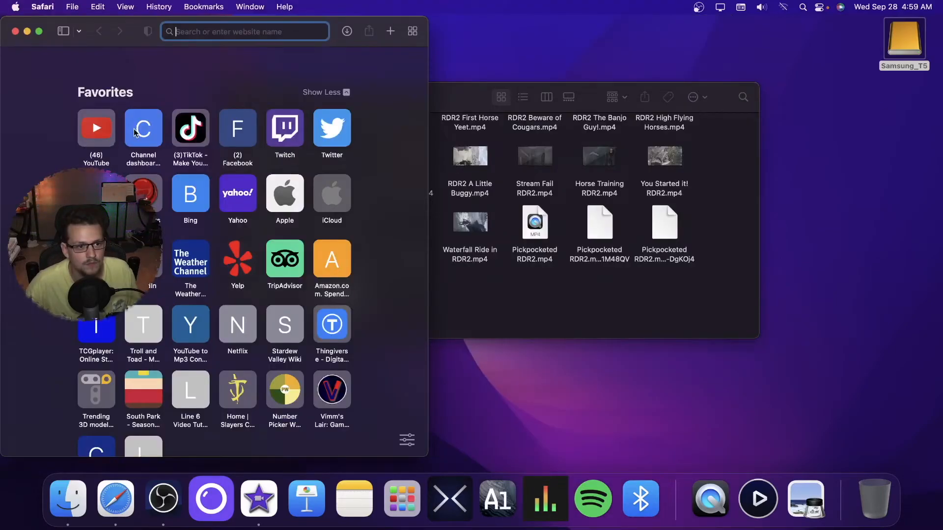
- Open the YouTube channel dashboard and paste the whole "Thanks For Watching!" note as the description of the Pickpocketed RDR2 upload
{"action": "left_click", "coordinate": [136, 132]}
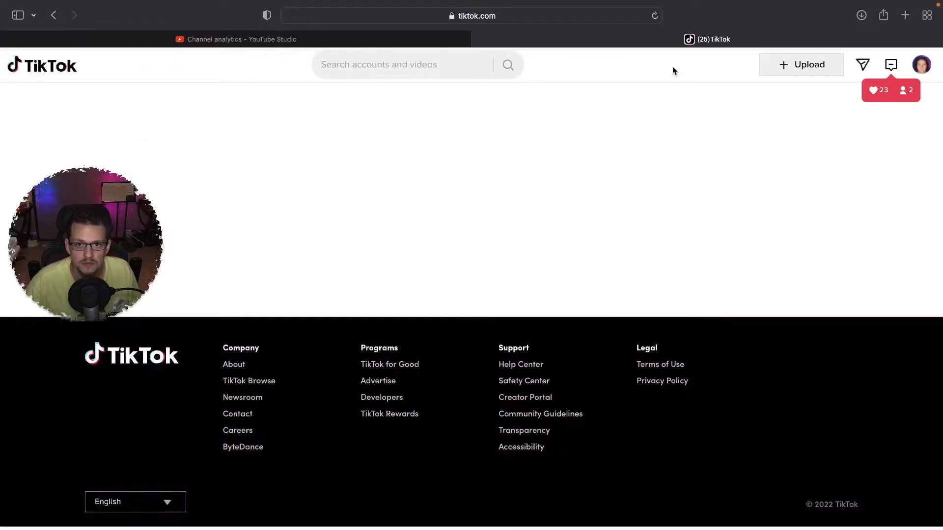
{"action": "key", "text": "ctrl+Left"}
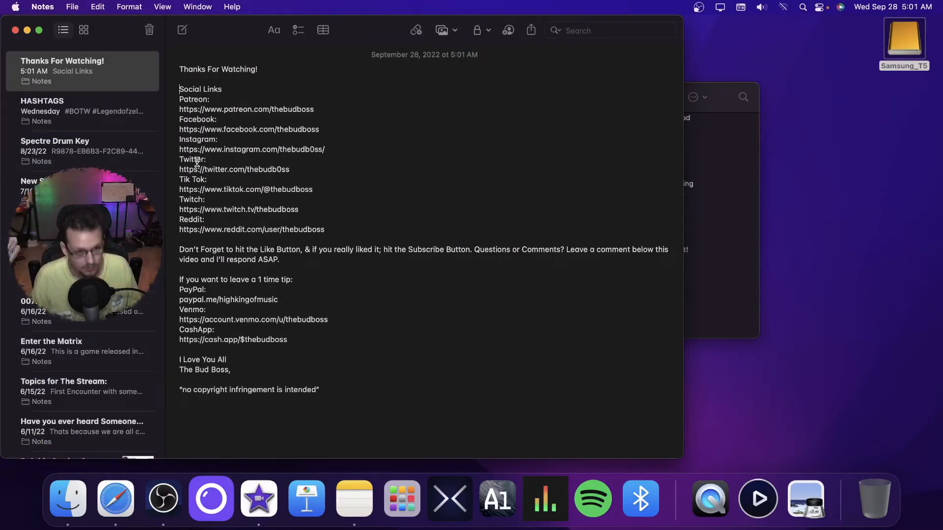
{"action": "key", "text": "super+a"}
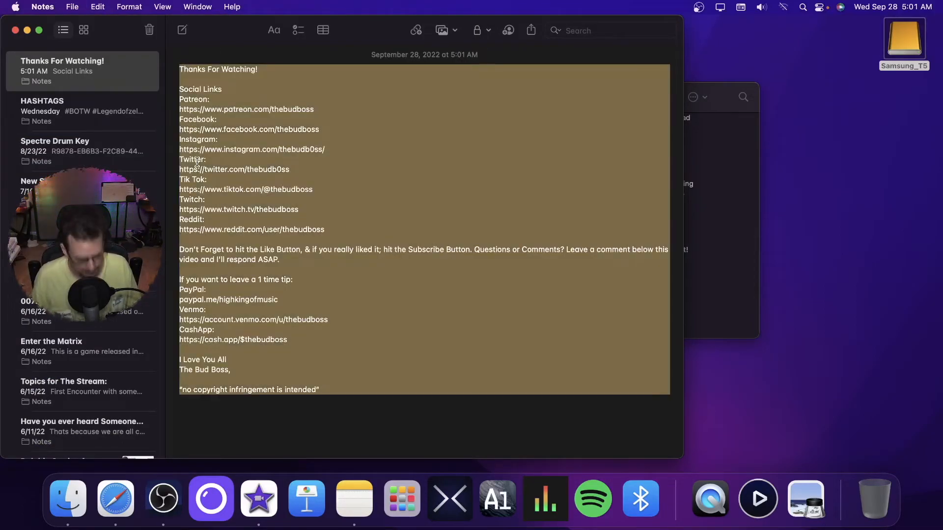
{"action": "key", "text": "ctrl+Right"}
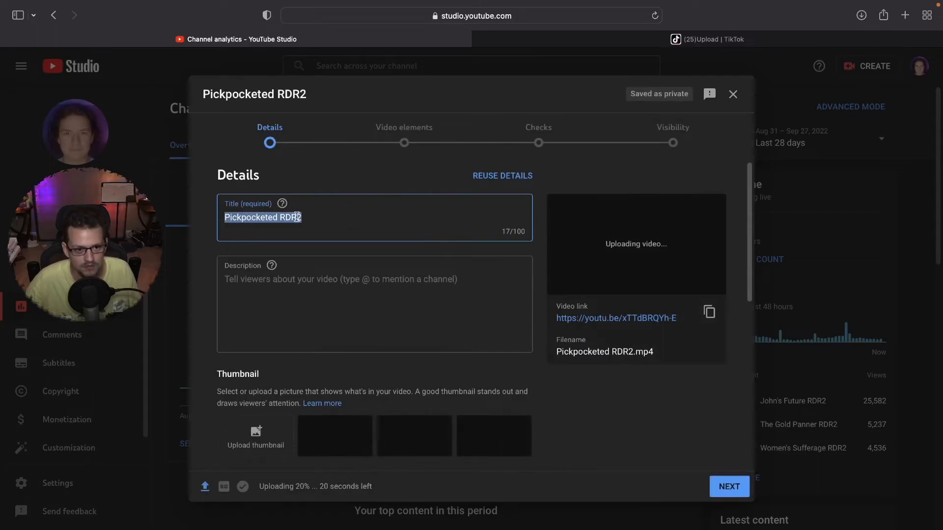
{"action": "left_click", "coordinate": [249, 286]}
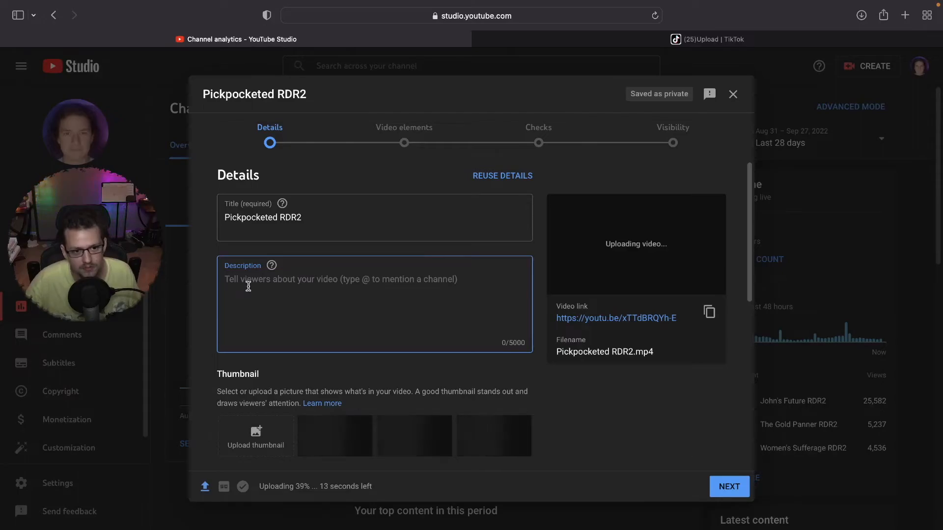
{"action": "key", "text": "super+v"}
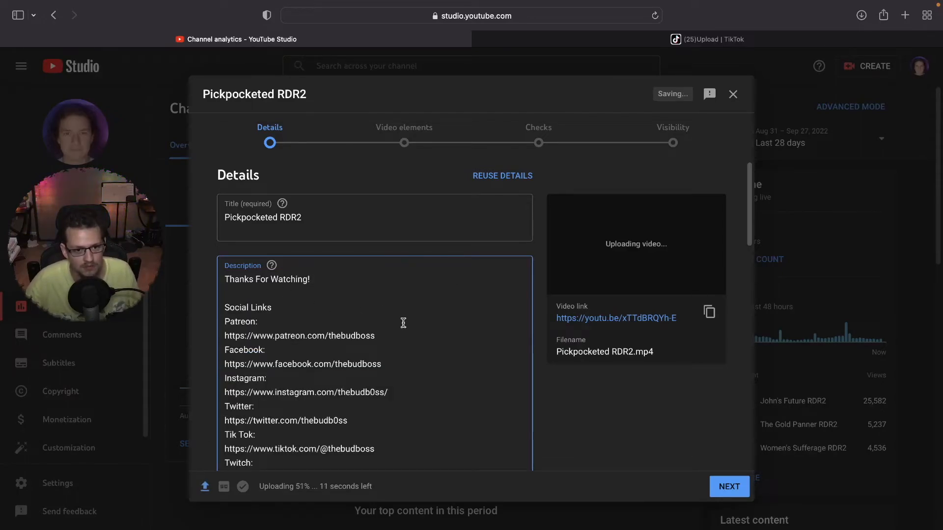
- Go through the upload stages to Visibility and review the expanded details for recording date, location, license, category and comments
{"action": "scroll", "coordinate": [403, 323], "scroll_direction": "down", "scroll_amount": 5}
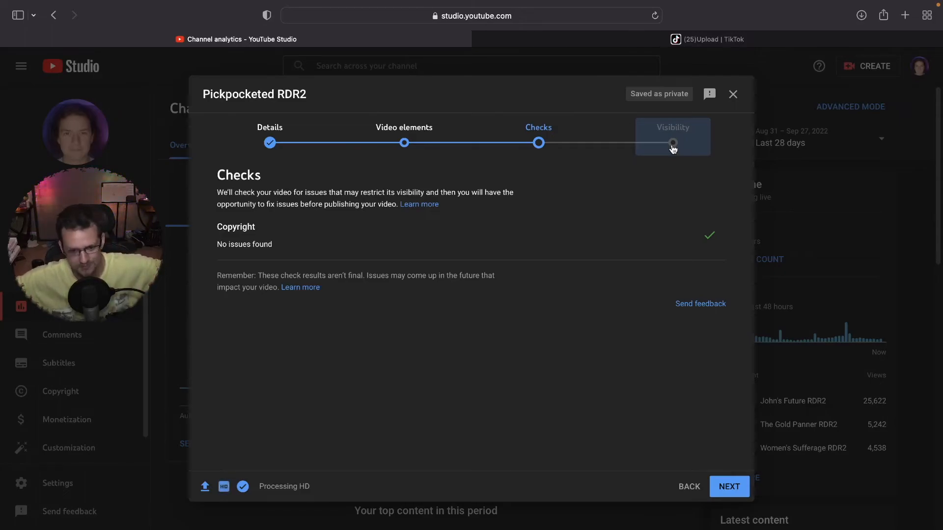
{"action": "left_click", "coordinate": [673, 144]}
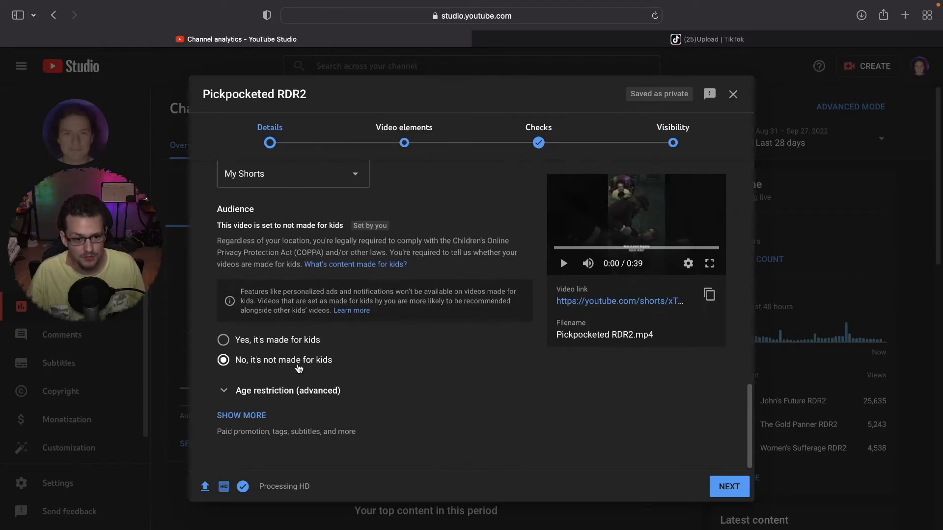
{"action": "left_click", "coordinate": [241, 415]}
{"action": "scroll", "coordinate": [255, 257], "scroll_direction": "down", "scroll_amount": 5}
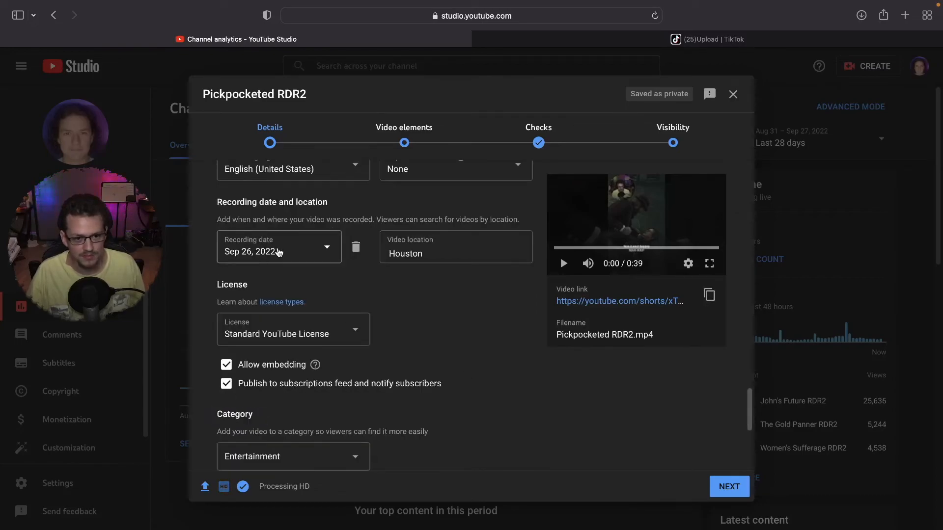
{"action": "scroll", "coordinate": [526, 339], "scroll_direction": "down", "scroll_amount": 1}
{"action": "scroll", "coordinate": [526, 339], "scroll_direction": "down", "scroll_amount": 5}
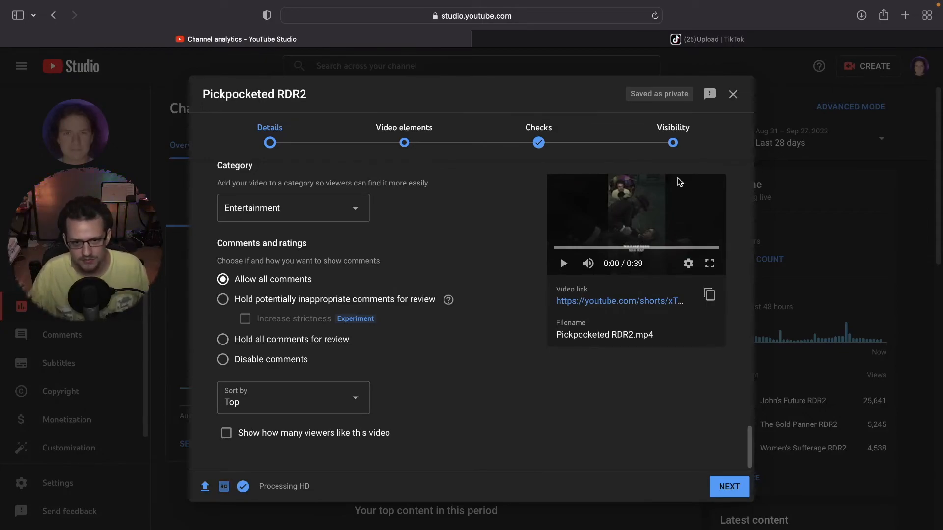
- Switch to the TikTok upload, separate the run-together caption hashtags from #xboxone onward with spaces, and post the video as Public
{"action": "key", "text": "ctrl+Tab"}
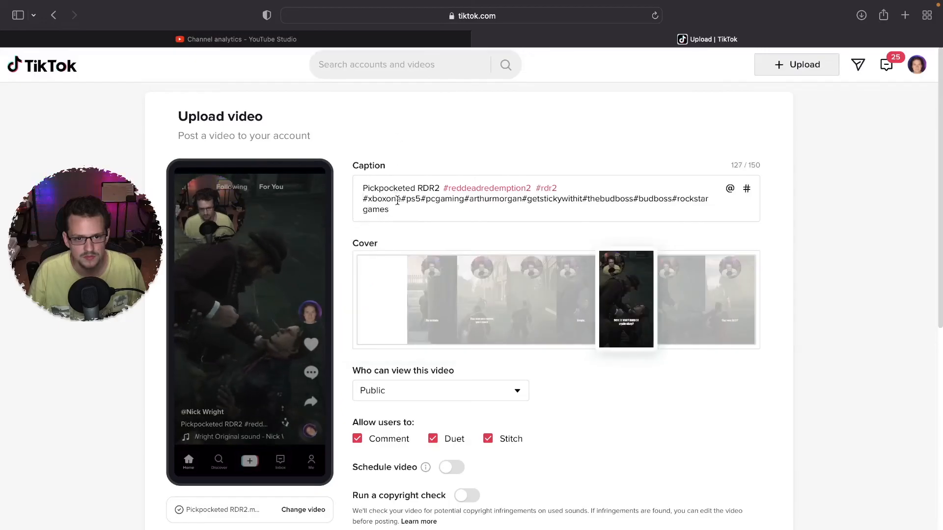
{"action": "left_click", "coordinate": [398, 201]}
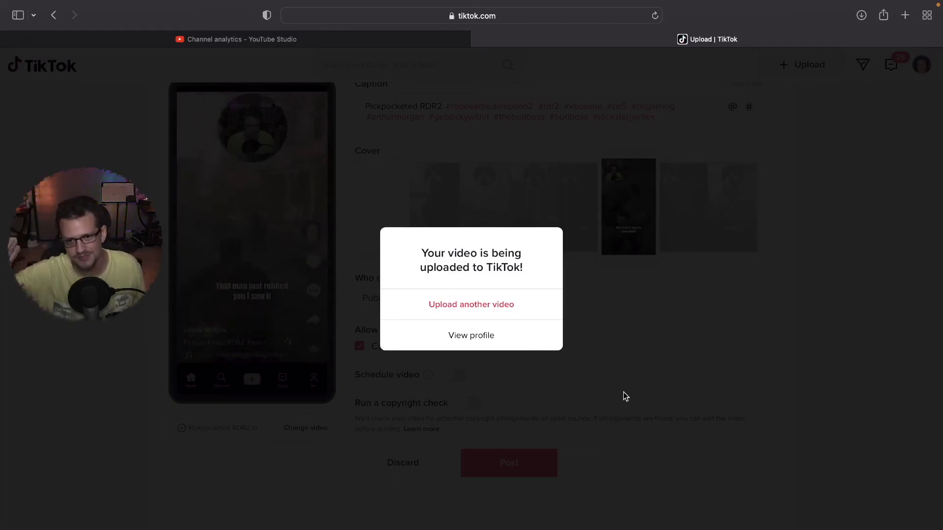
- View the TikTok profile with the posted video, and return to YouTube Studio to check the channel's real-time views
{"action": "left_click", "coordinate": [476, 336]}
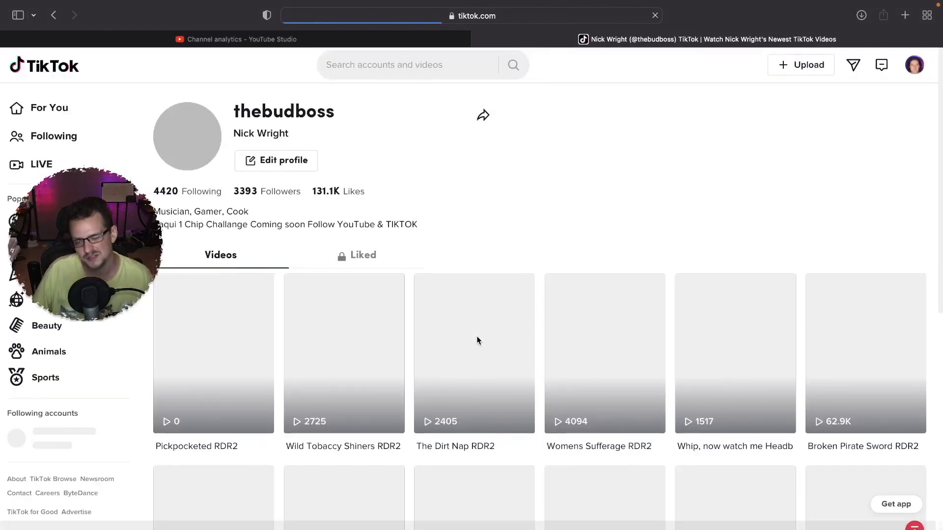
{"action": "left_click", "coordinate": [235, 39]}
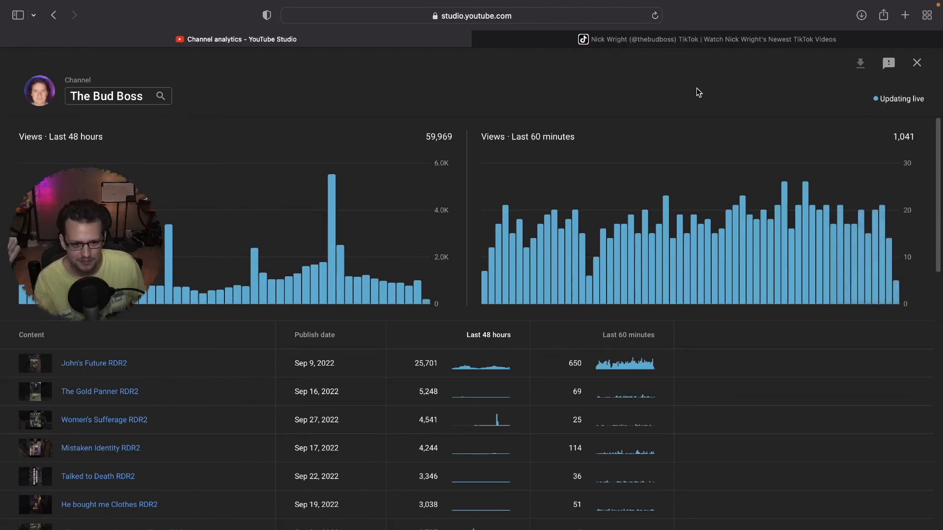